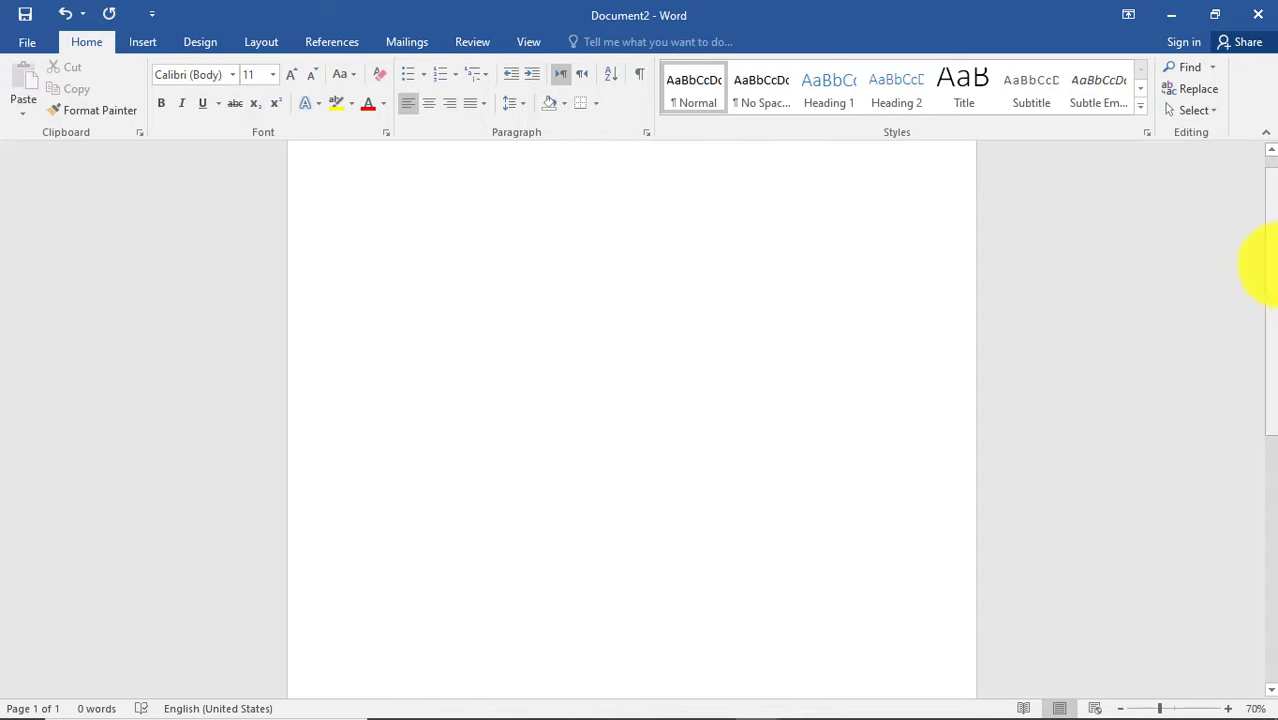
# Change the paper size to A4 (8.27" x 11.69") and zoom out to see the whole page
pyautogui.scroll(1, 1270, 218)
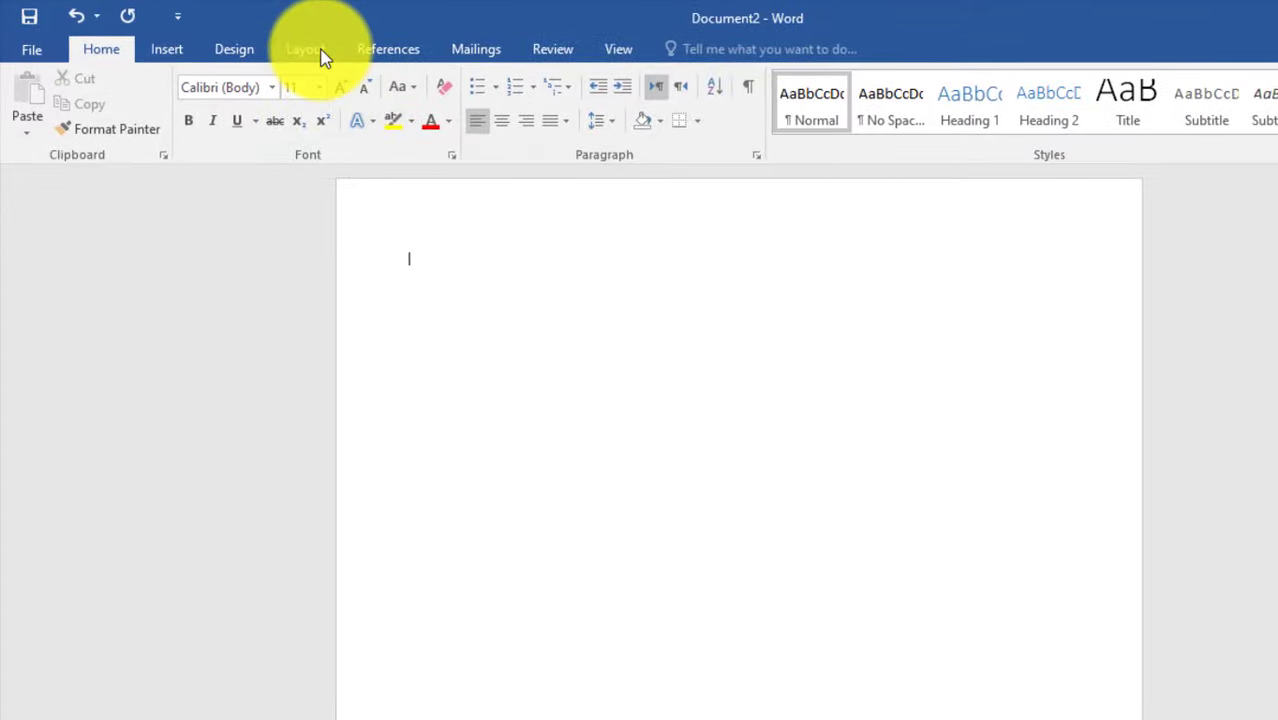
pyautogui.click(322, 58)
pyautogui.click(167, 122)
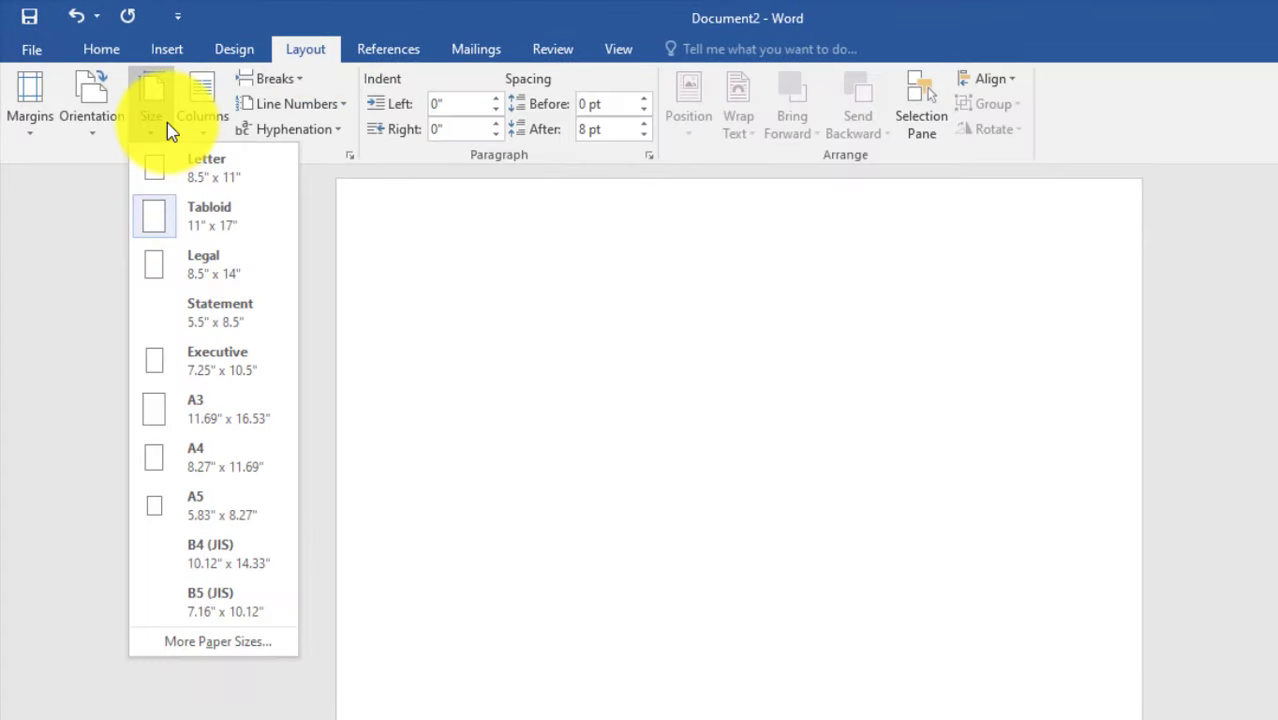
pyautogui.click(179, 458)
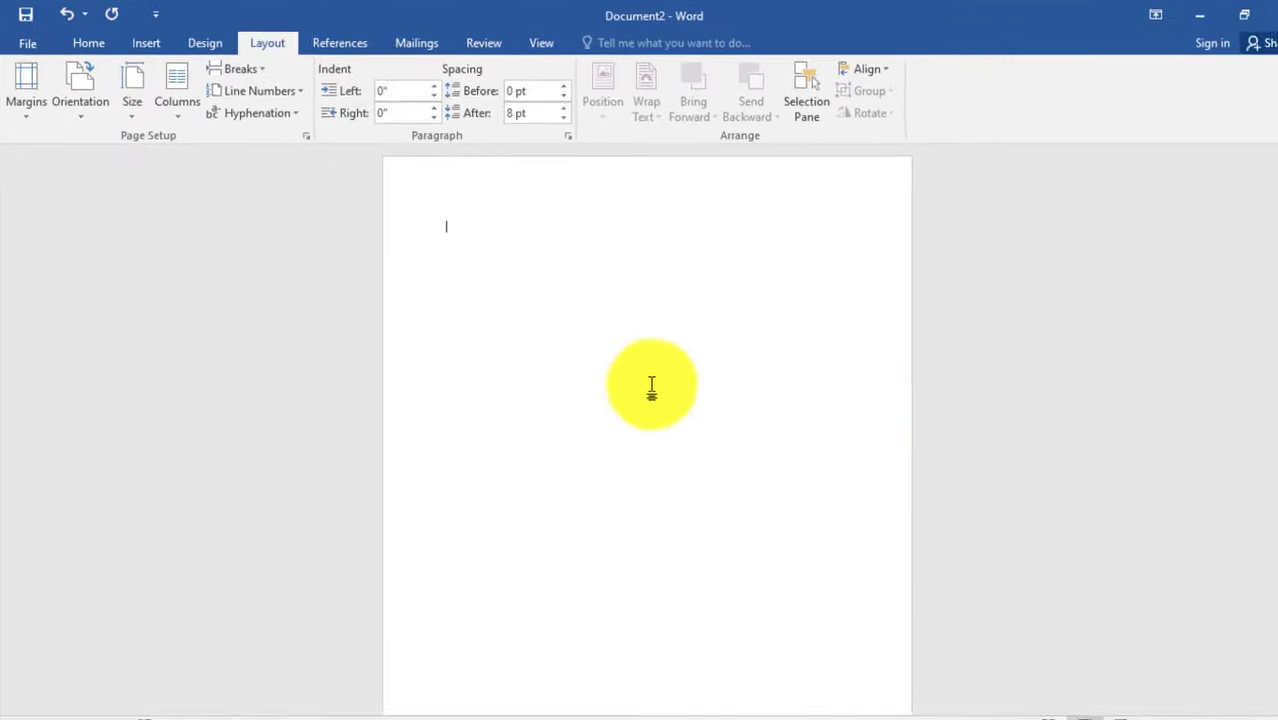
pyautogui.click(1120, 708)
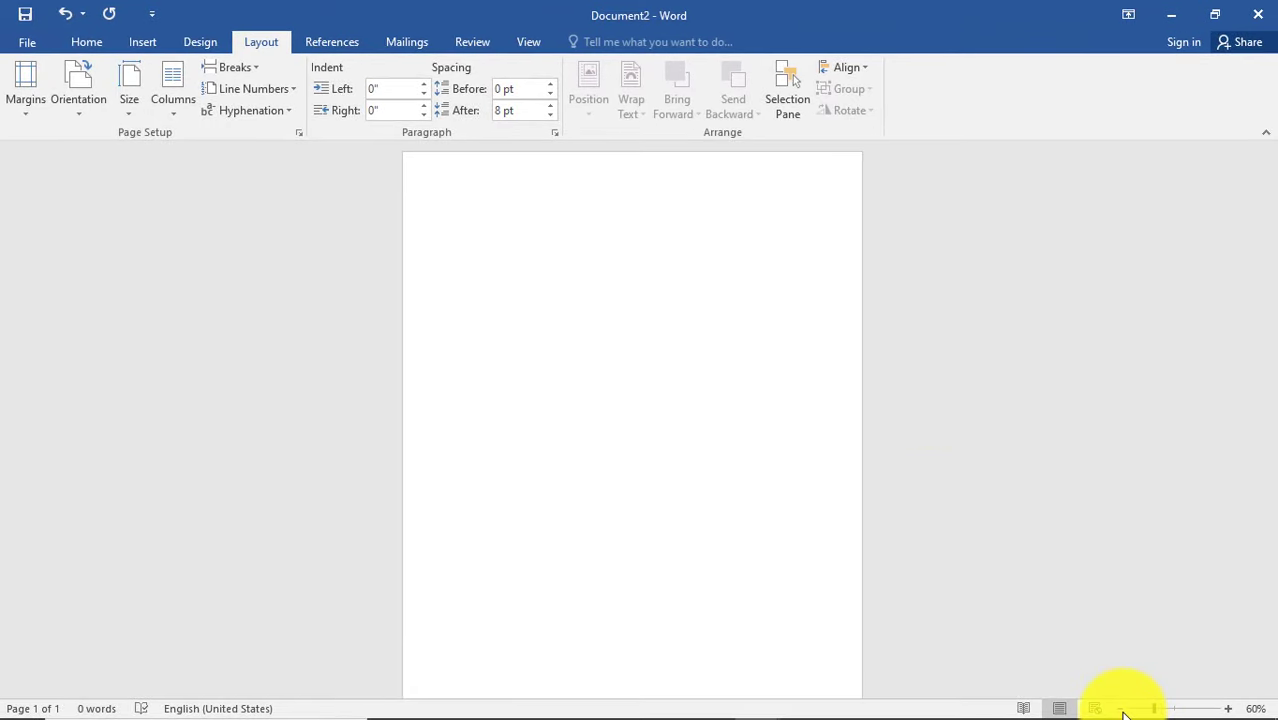
pyautogui.click(1120, 708)
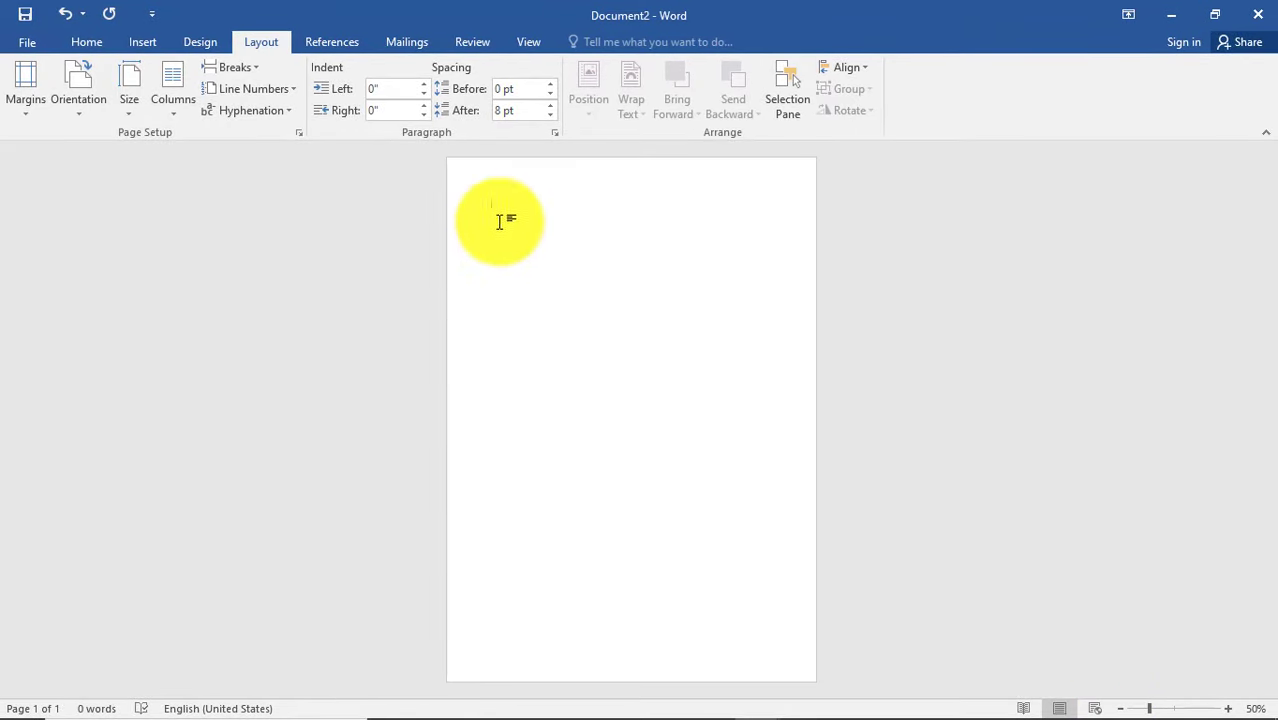
pyautogui.click(522, 262)
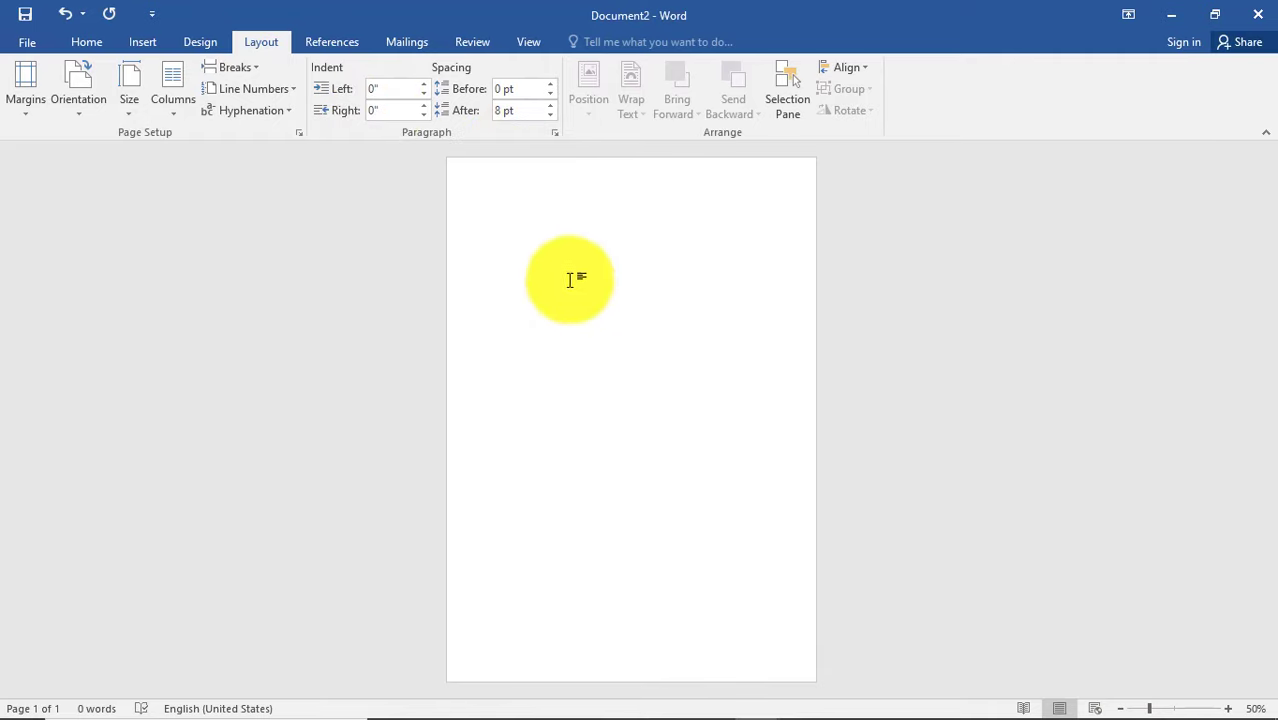
pyautogui.click(143, 45)
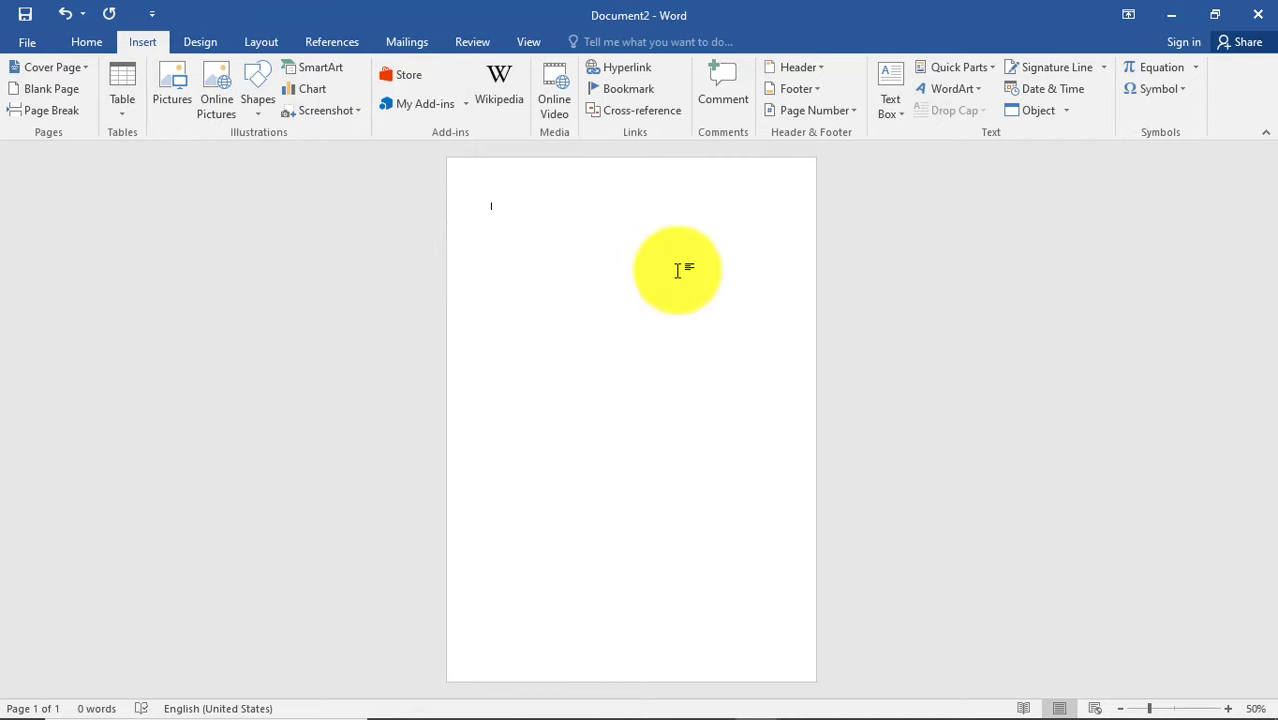
# Draw a rectangle across the whole page and stretch its height to 11.9 inches
pyautogui.click(257, 95)
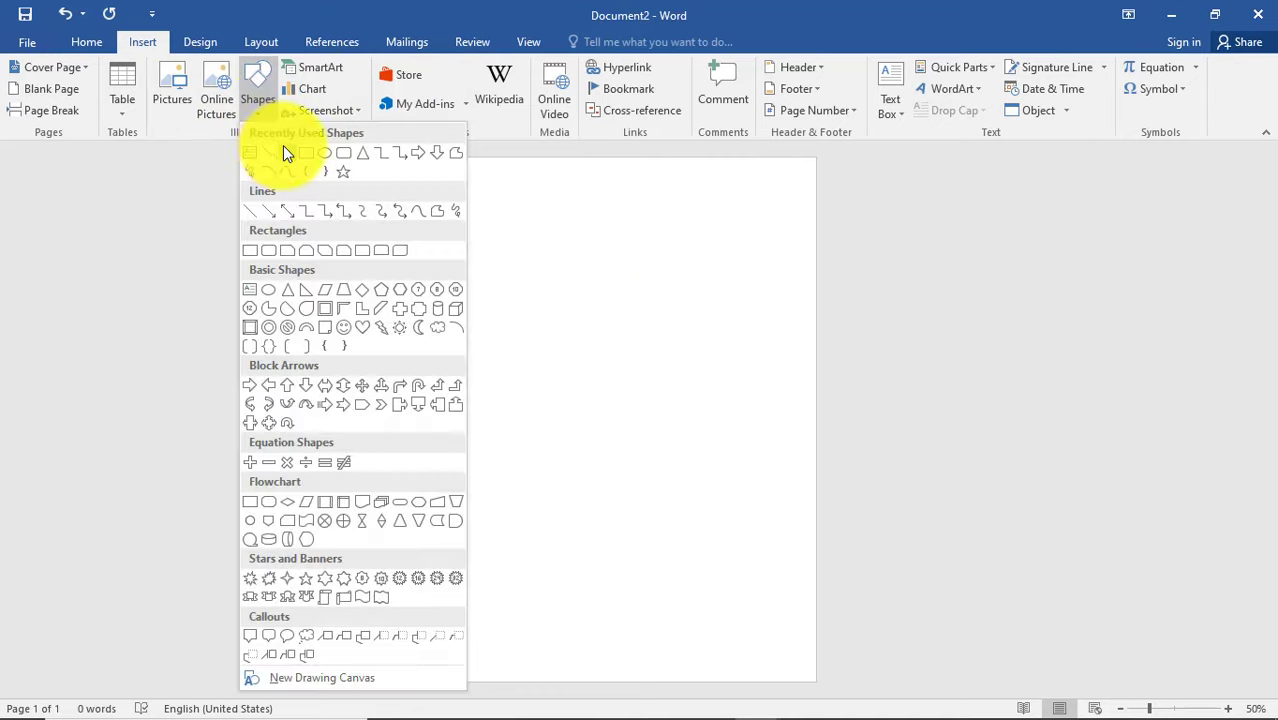
pyautogui.click(324, 160)
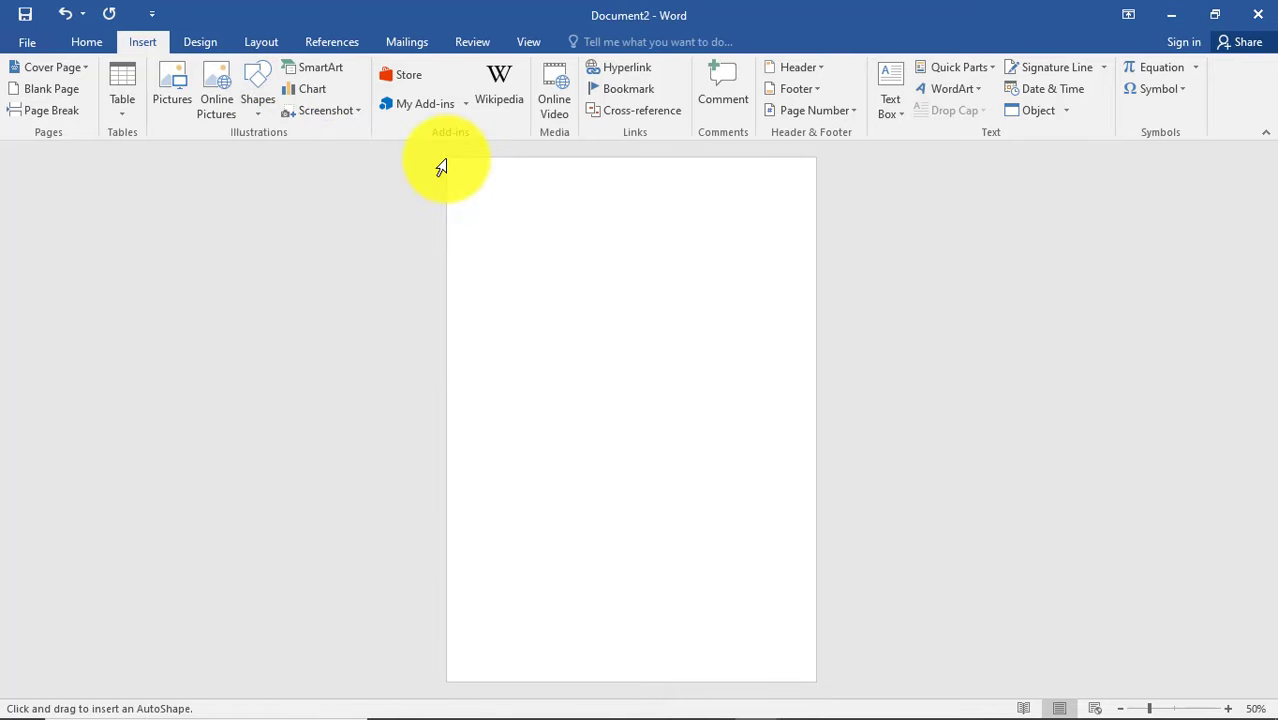
pyautogui.moveTo(446, 158); pyautogui.dragTo(816, 682)
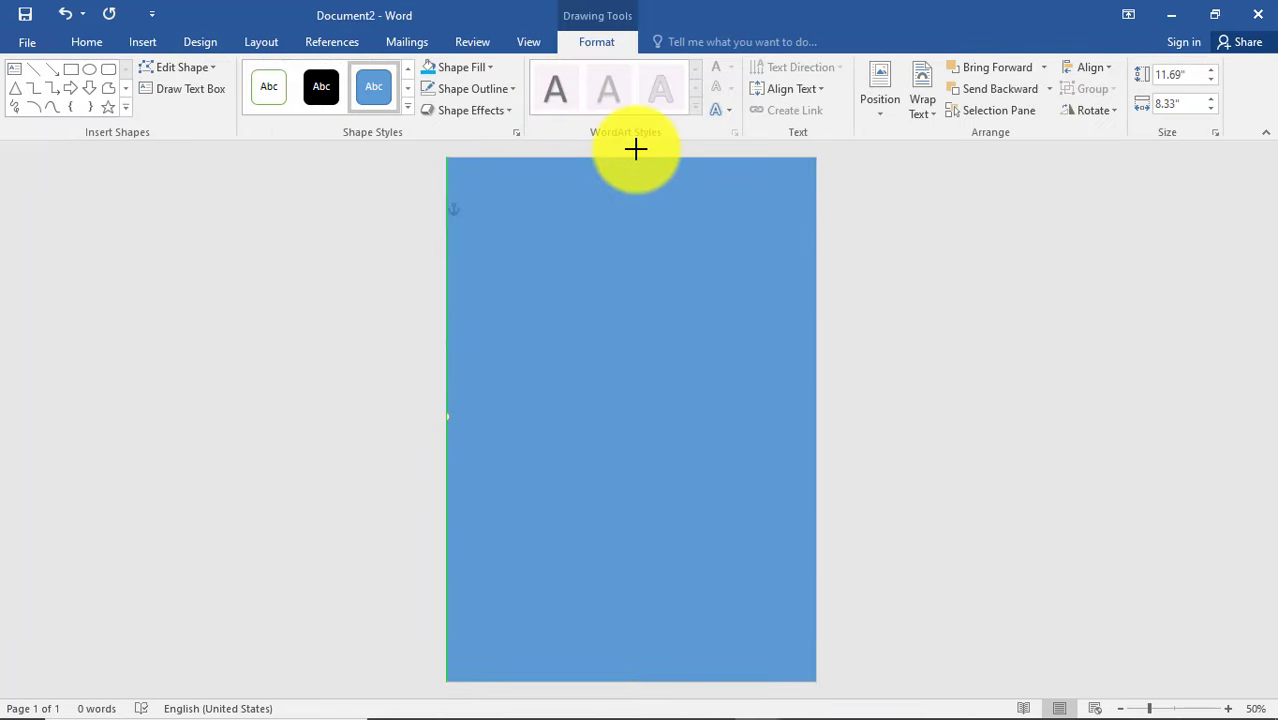
pyautogui.moveTo(636, 149); pyautogui.dragTo(636, 150)
# Fill the rectangle with a blue preset gradient of Radial type from Format Shape
pyautogui.rightClick(597, 259)
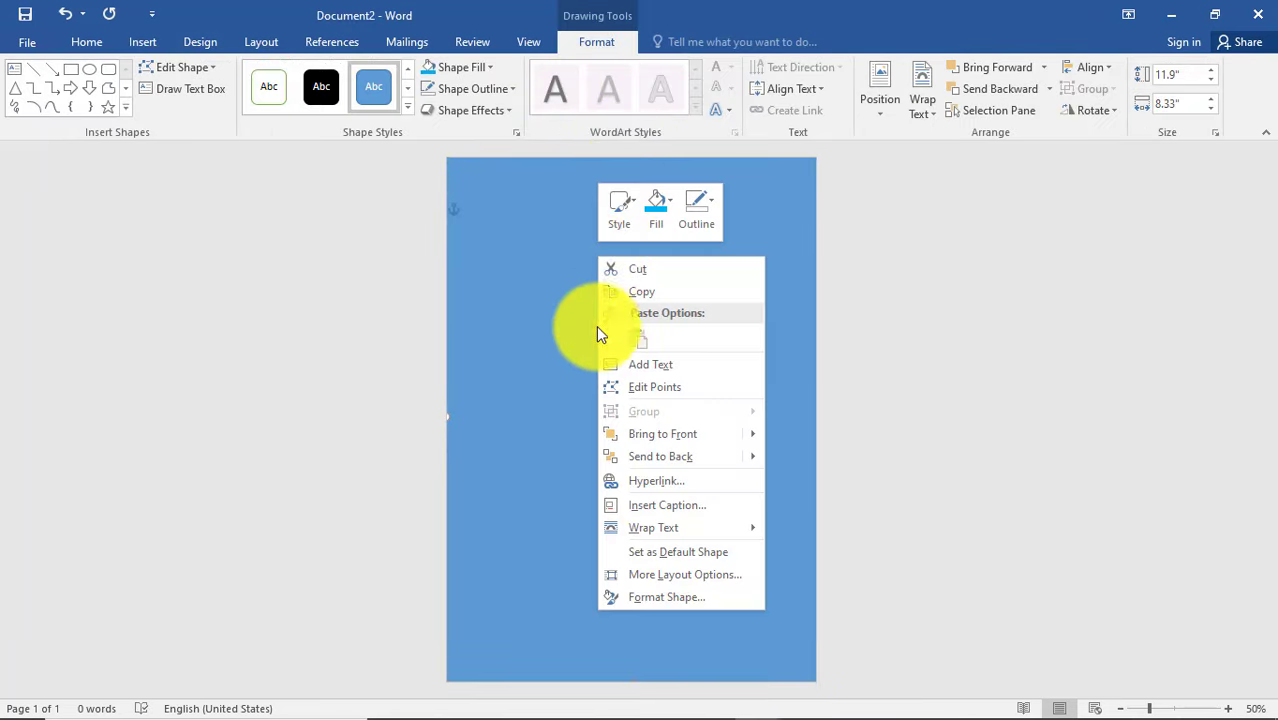
pyautogui.click(666, 597)
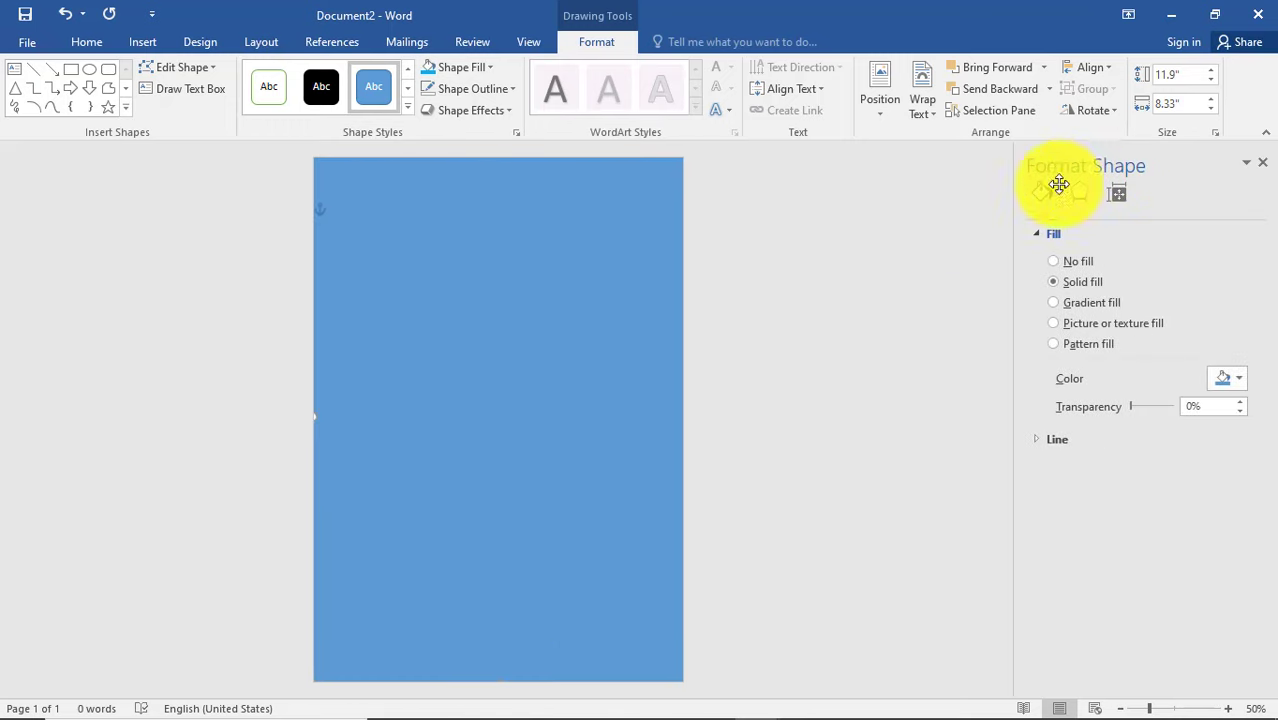
pyautogui.moveTo(1059, 184); pyautogui.dragTo(1015, 168)
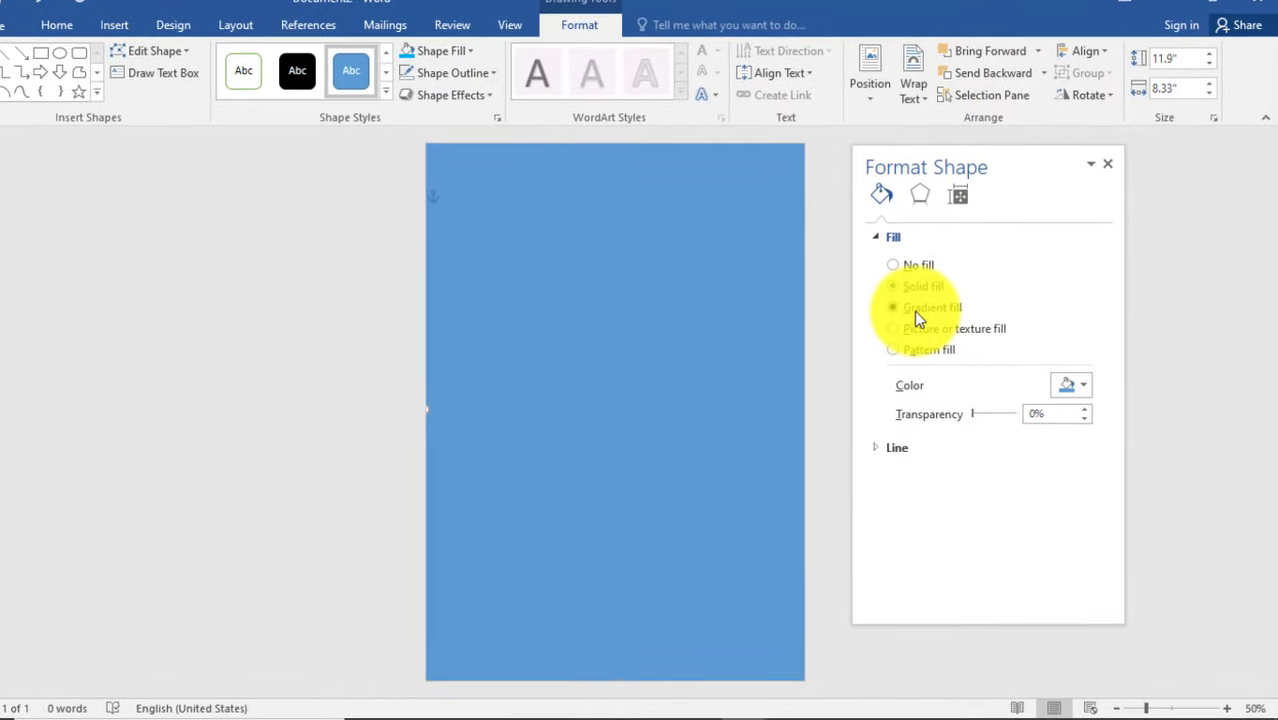
pyautogui.click(914, 310)
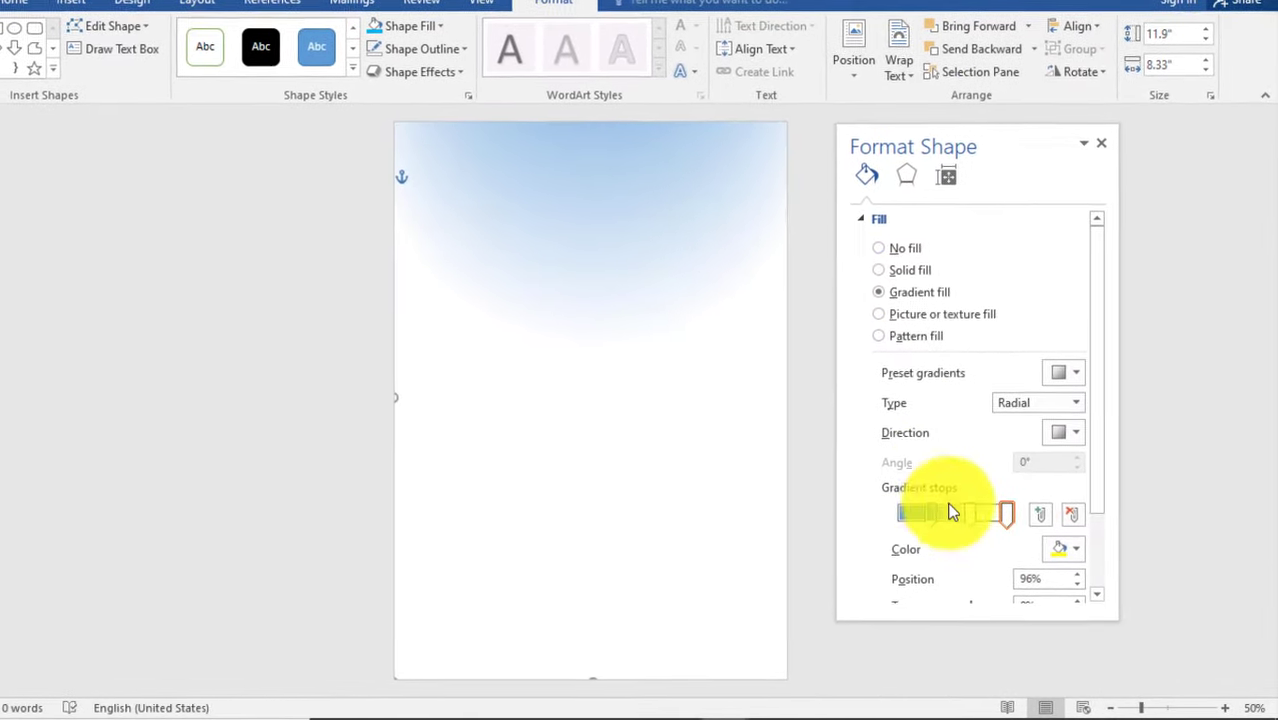
pyautogui.click(1072, 405)
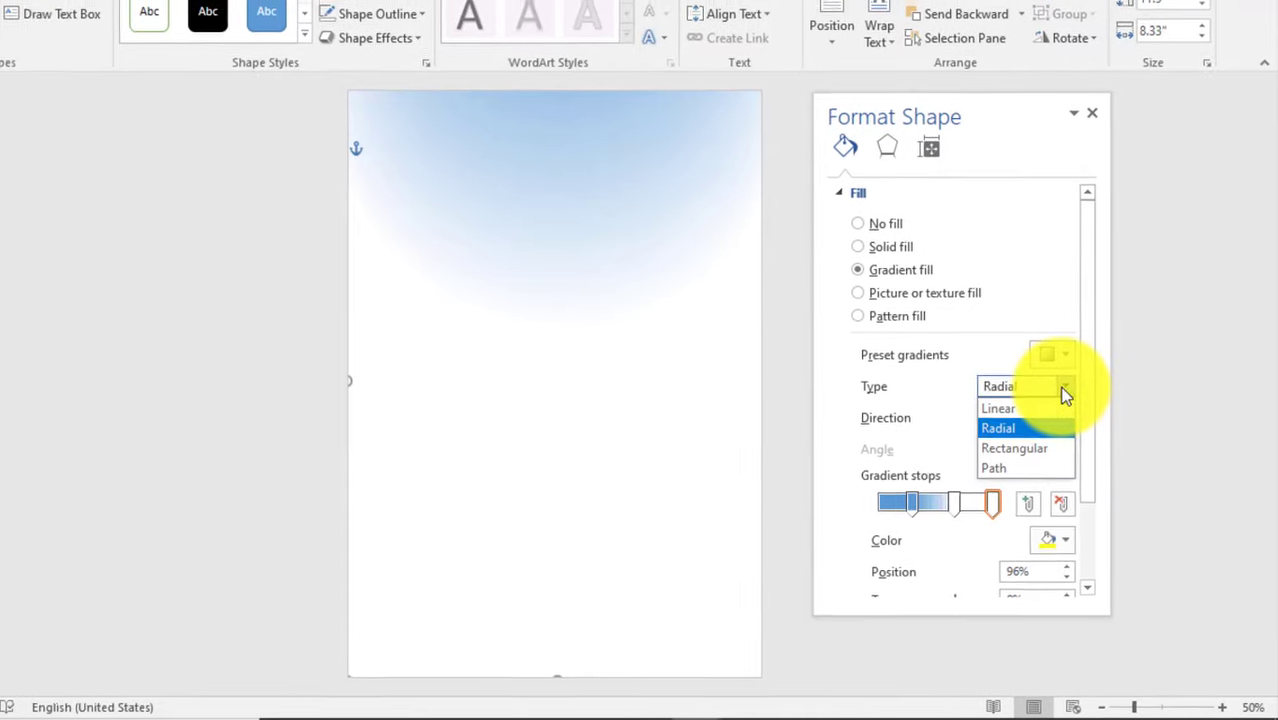
pyautogui.click(1065, 390)
pyautogui.click(1058, 354)
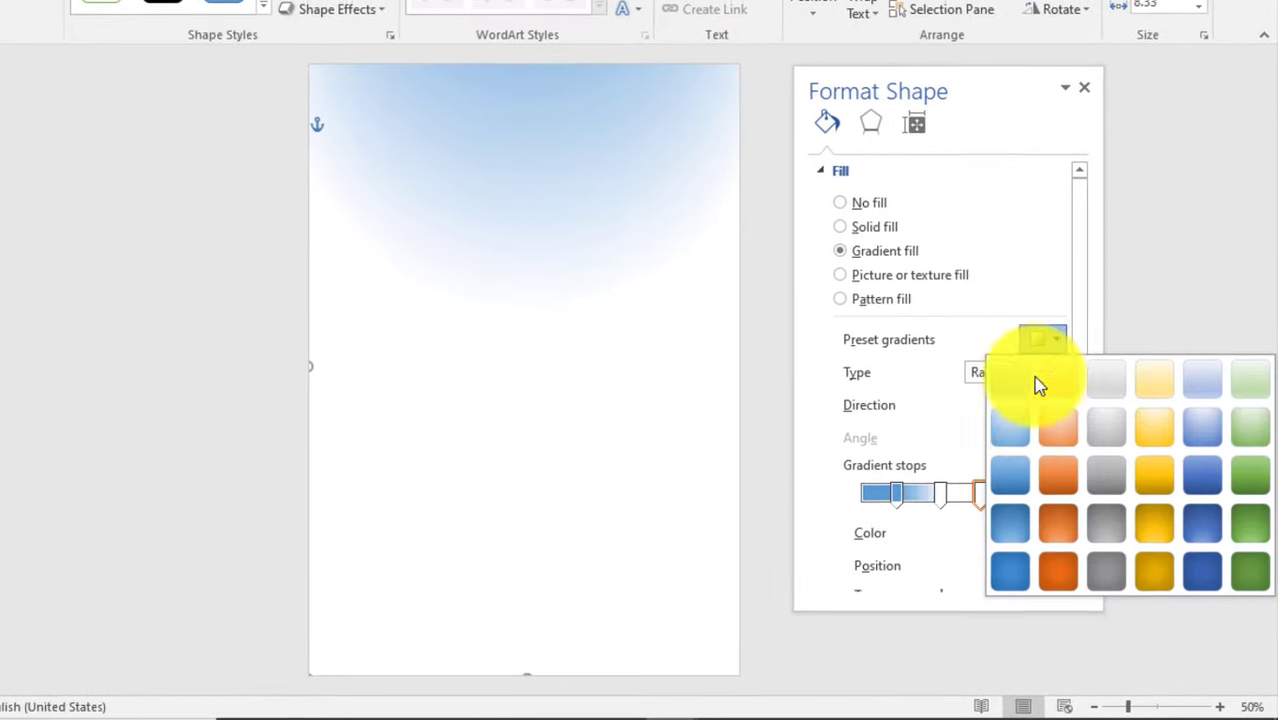
pyautogui.click(1022, 430)
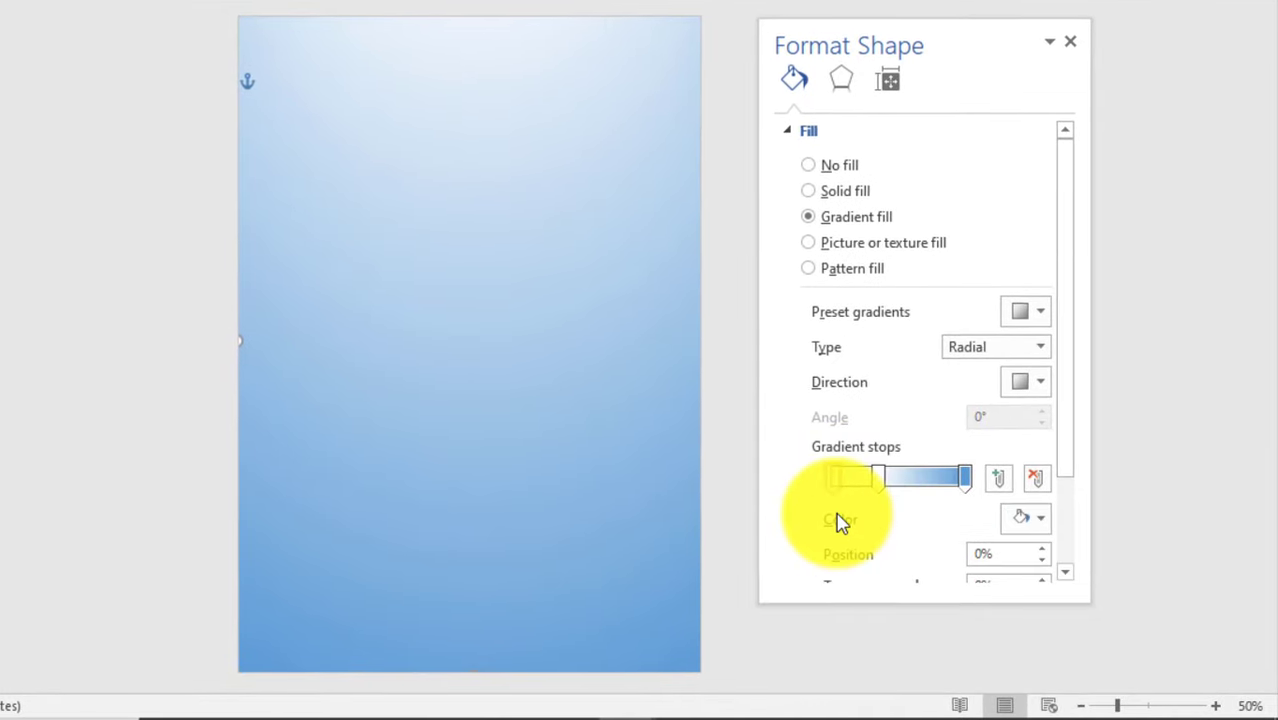
# Make the 94% gradient stop white and reposition the stops to widen the white area
pyautogui.moveTo(880, 478); pyautogui.dragTo(830, 478)
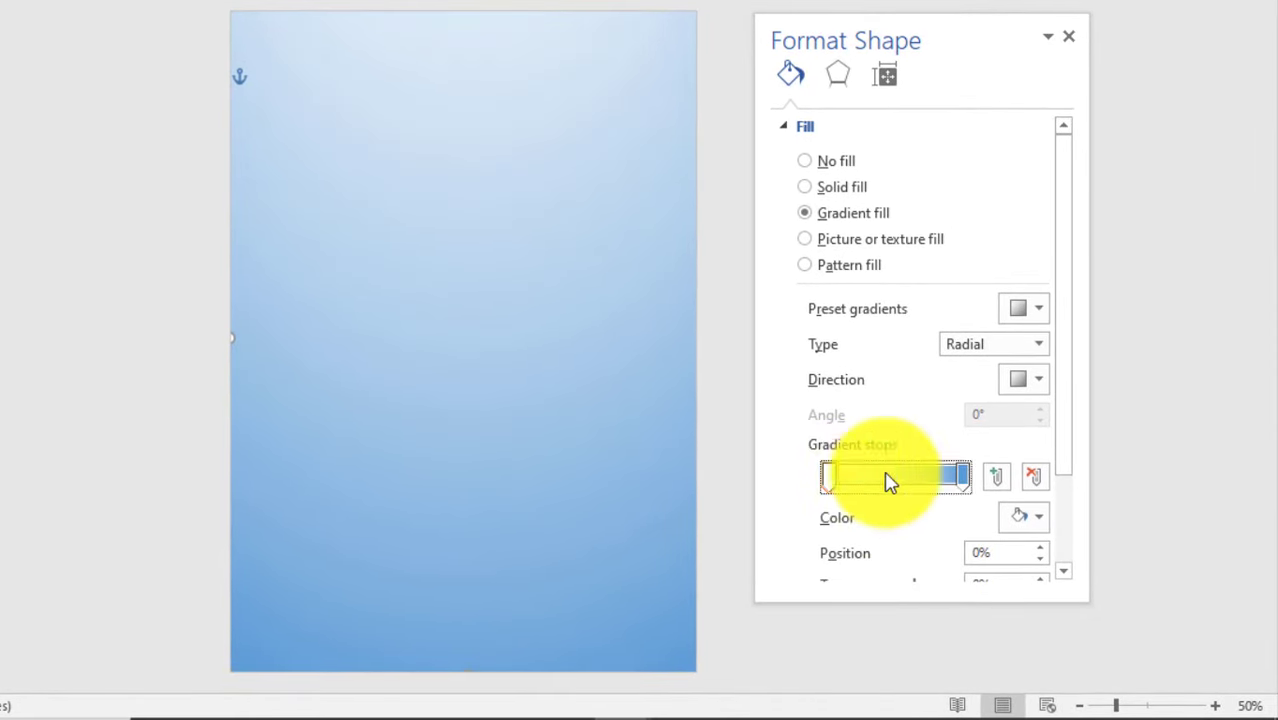
pyautogui.moveTo(961, 478); pyautogui.dragTo(877, 478)
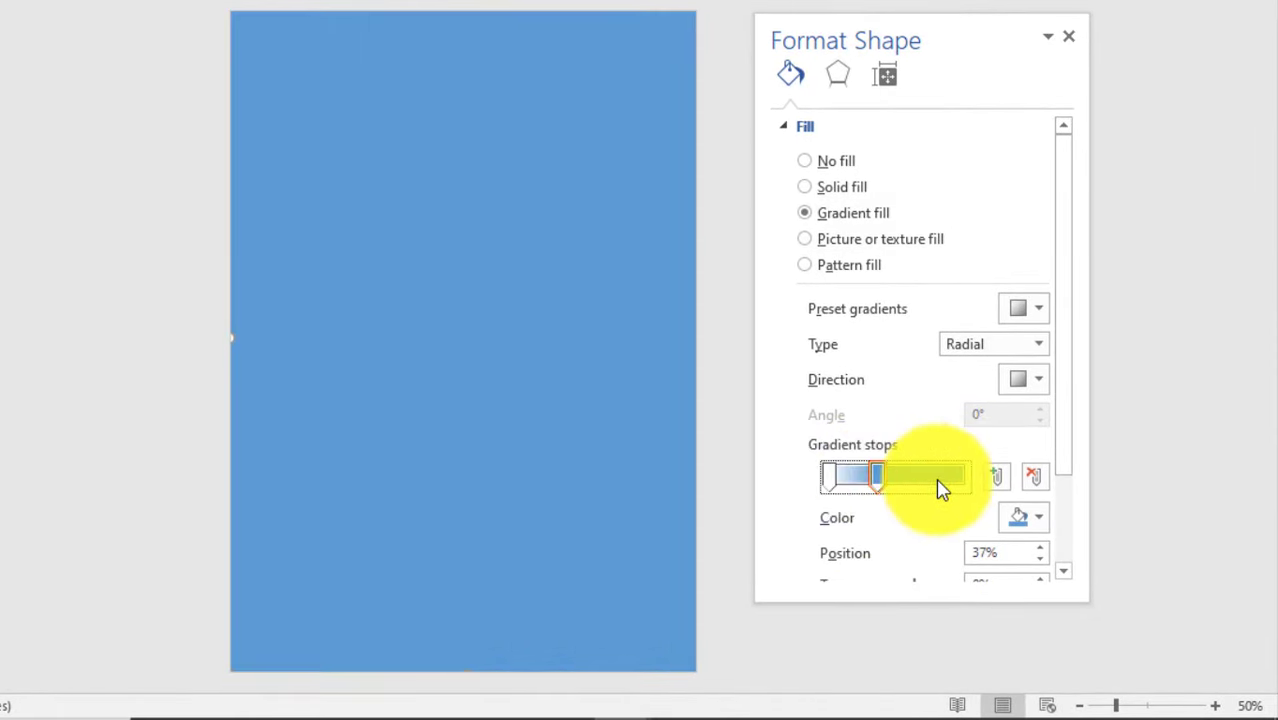
pyautogui.click(958, 478)
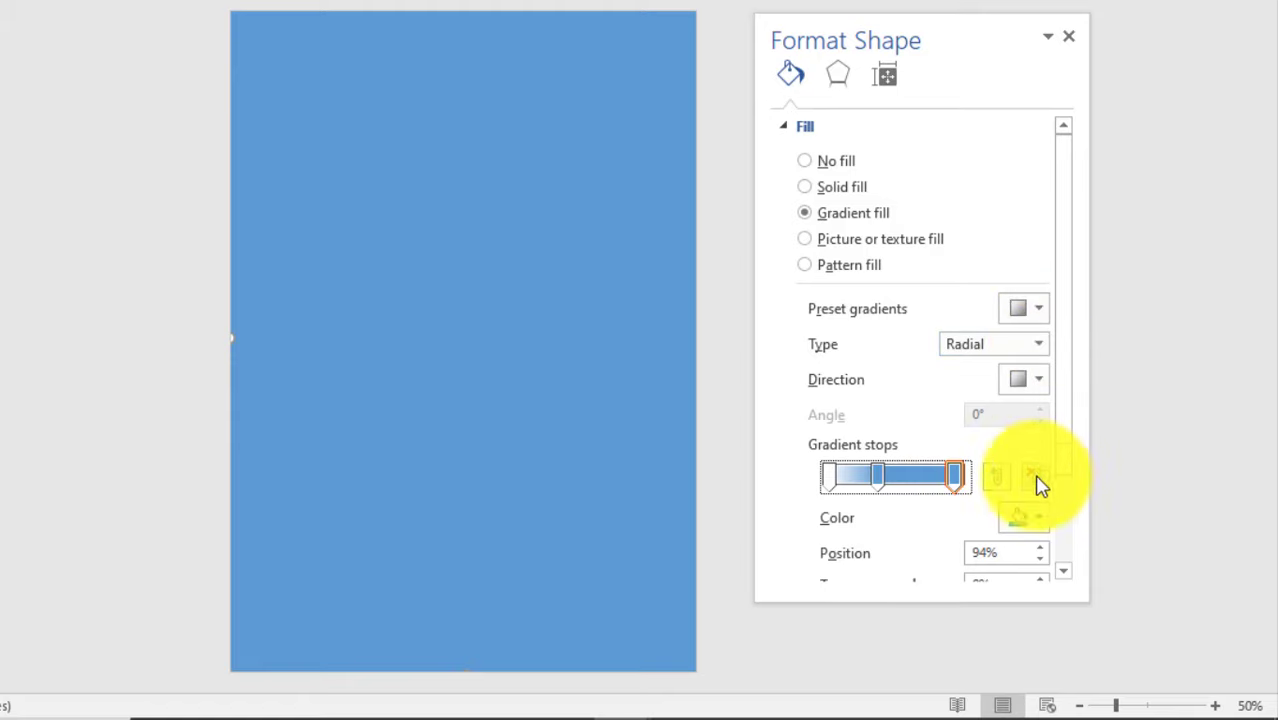
pyautogui.click(1036, 516)
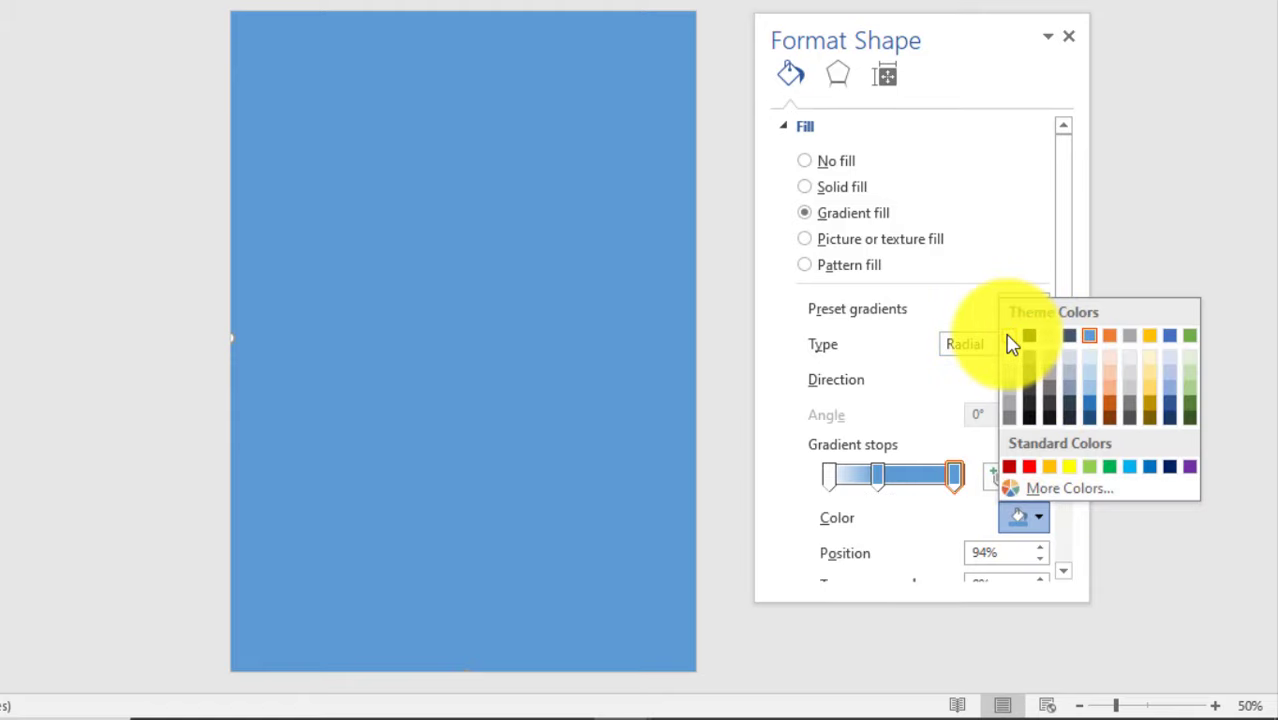
pyautogui.click(1009, 336)
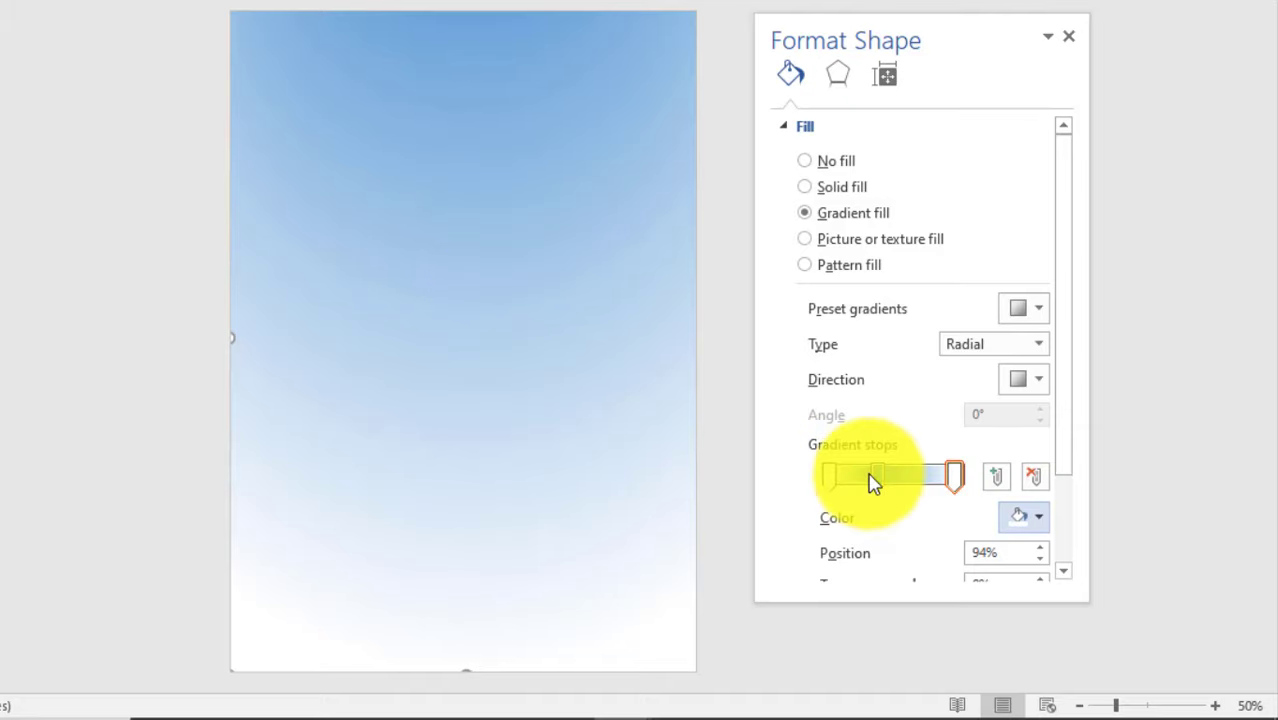
pyautogui.moveTo(873, 482)
pyautogui.mouseDown()
pyautogui.moveTo(899, 486)
pyautogui.moveTo(808, 499)
pyautogui.mouseUp()
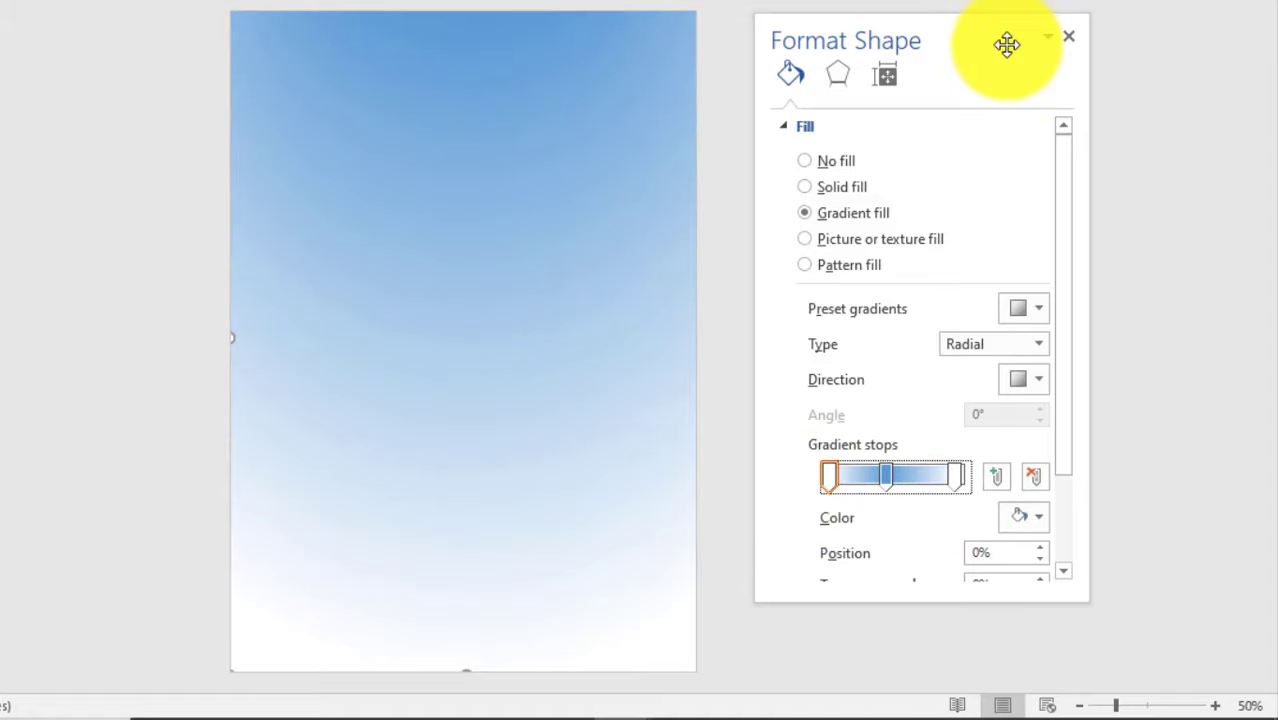
pyautogui.moveTo(1004, 43); pyautogui.dragTo(1044, 36)
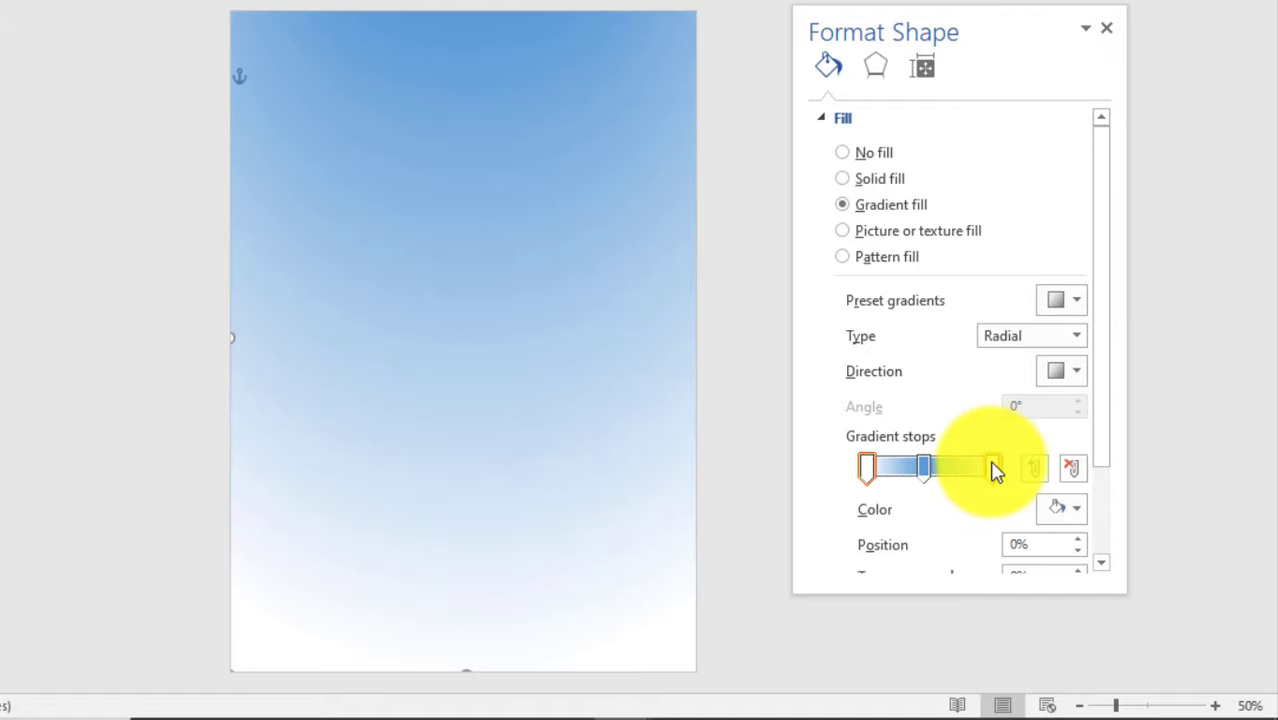
pyautogui.moveTo(993, 470); pyautogui.dragTo(975, 472)
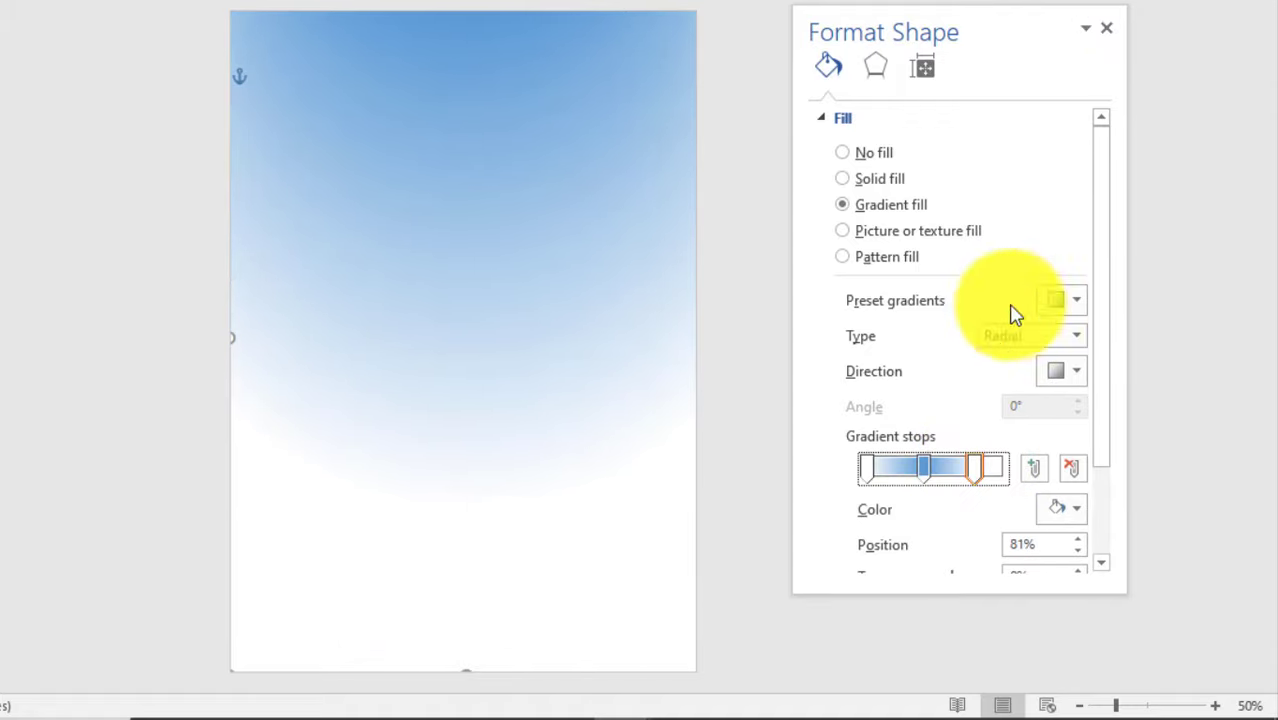
pyautogui.click(1108, 28)
pyautogui.click(957, 351)
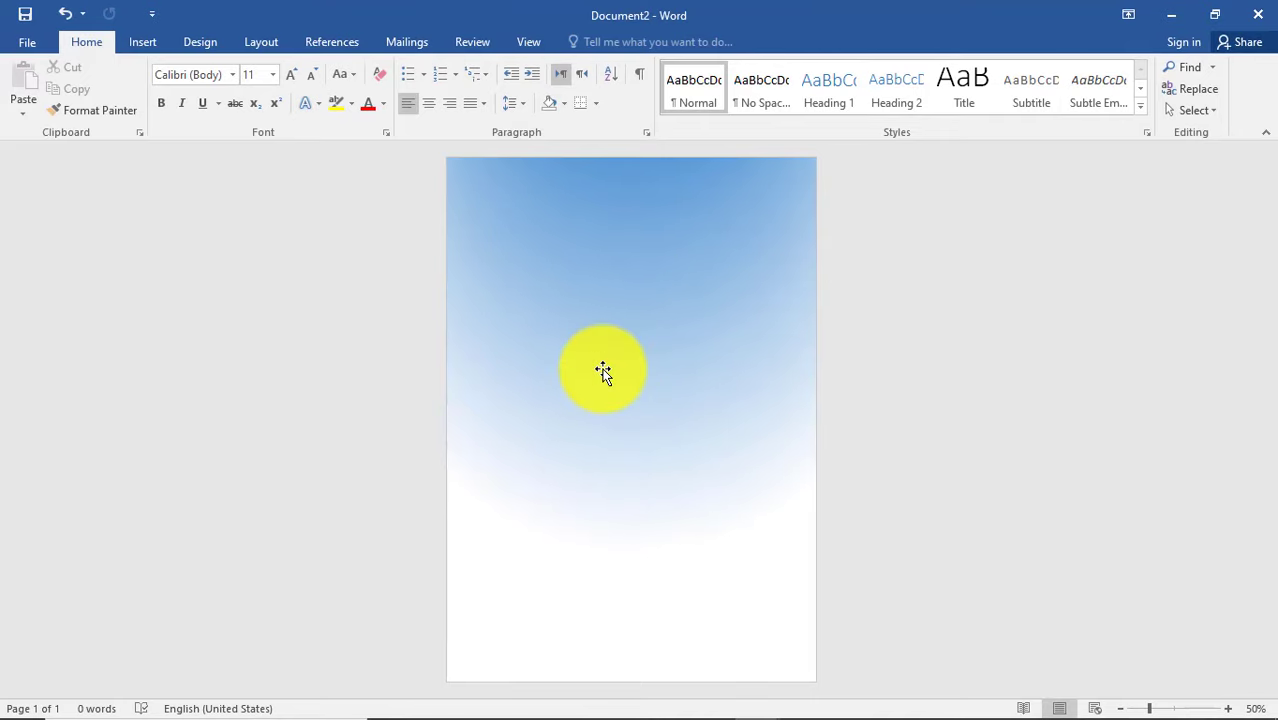
# Insert a WordArt text box onto the gradient page
pyautogui.click(158, 46)
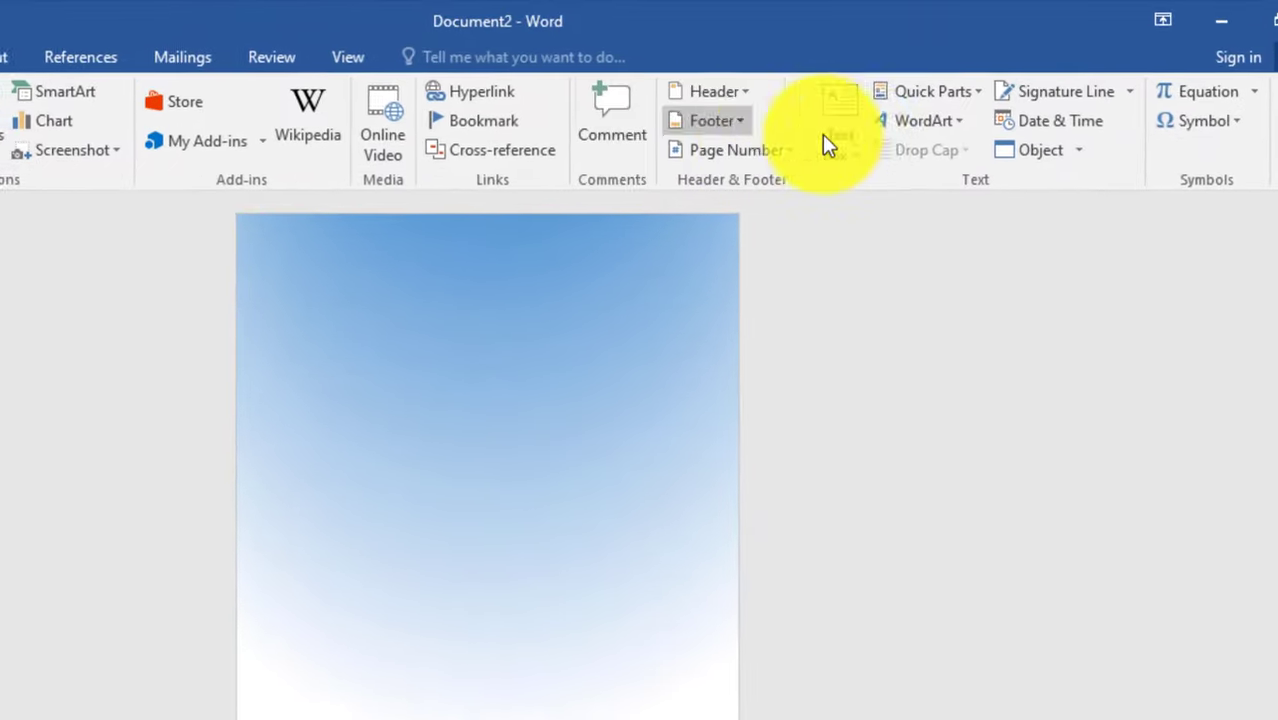
pyautogui.click(948, 88)
pyautogui.click(890, 174)
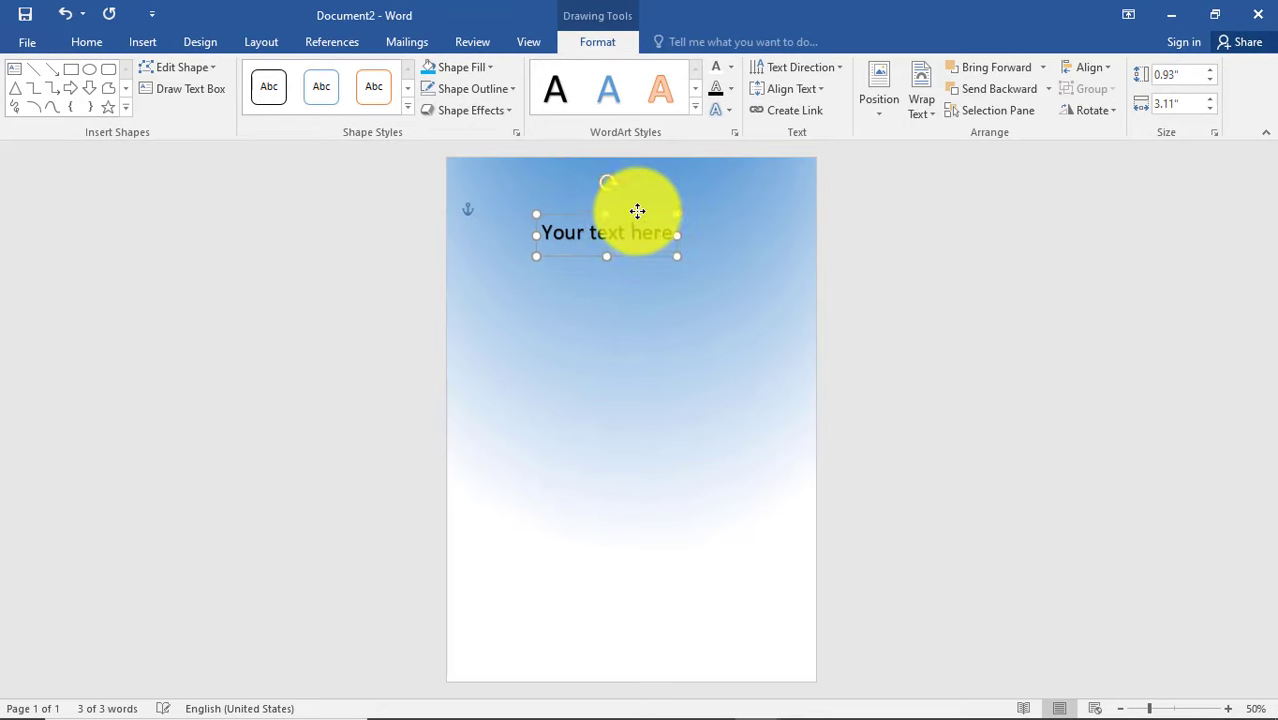
pyautogui.moveTo(610, 218)
pyautogui.mouseDown()
pyautogui.moveTo(645, 214)
pyautogui.moveTo(535, 232)
pyautogui.mouseUp()
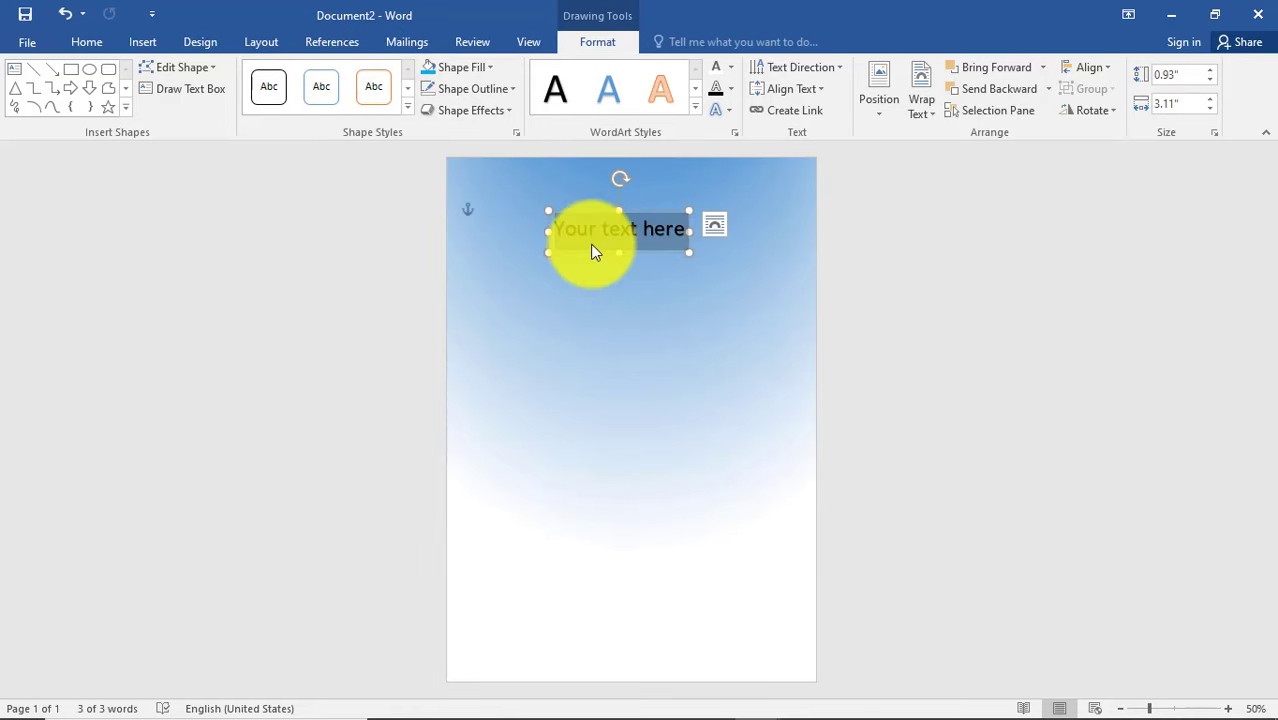
# Type WB, enlarge it, and centre it on the page's centre line near the top
pyautogui.write('WB')
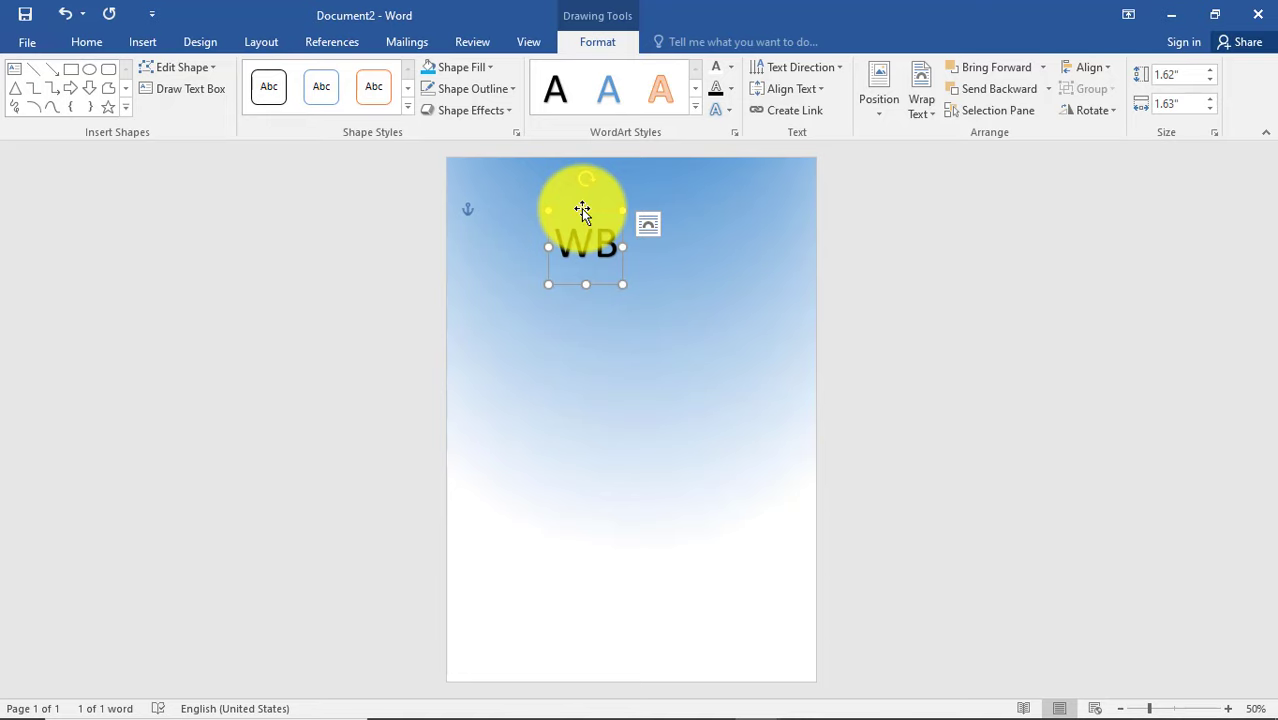
pyautogui.hotkey('ctrl', 'shift', '.')
pyautogui.hotkey('ctrl', 'shift', '.')
pyautogui.hotkey('ctrl', 'shift', '.')
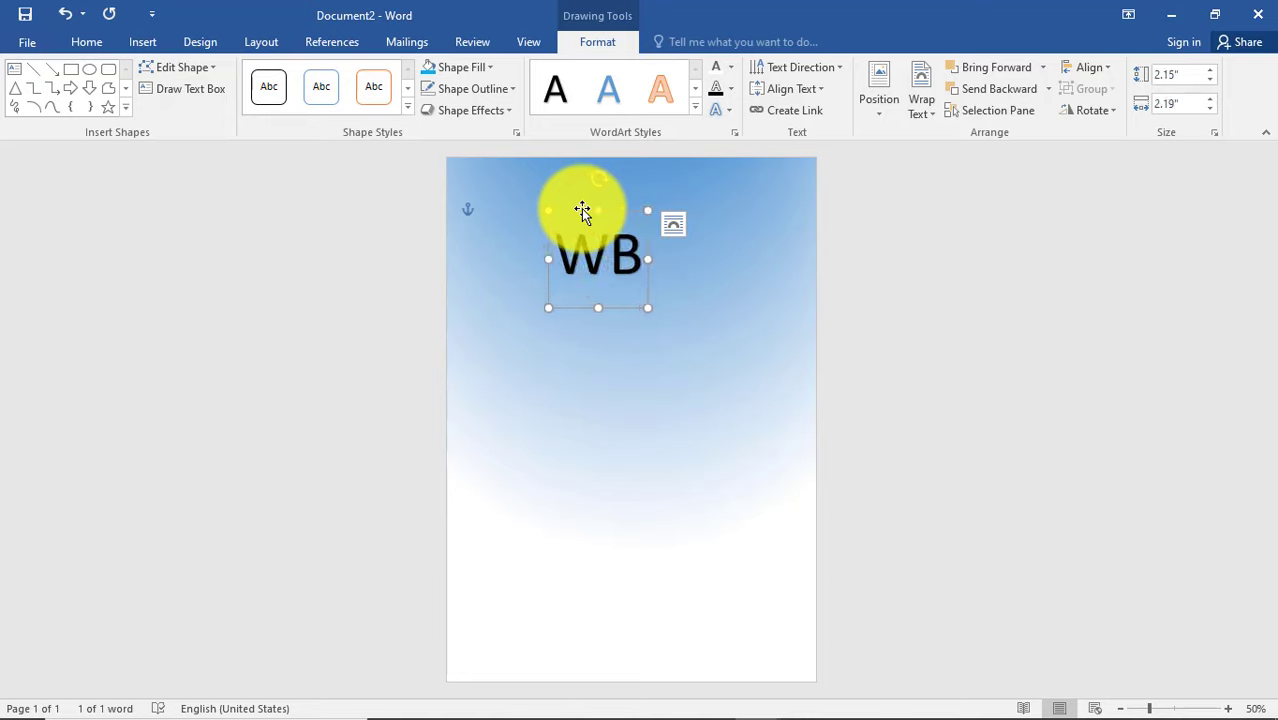
pyautogui.hotkey('ctrl', 'shift', '.')
pyautogui.hotkey('ctrl', 'shift', '.')
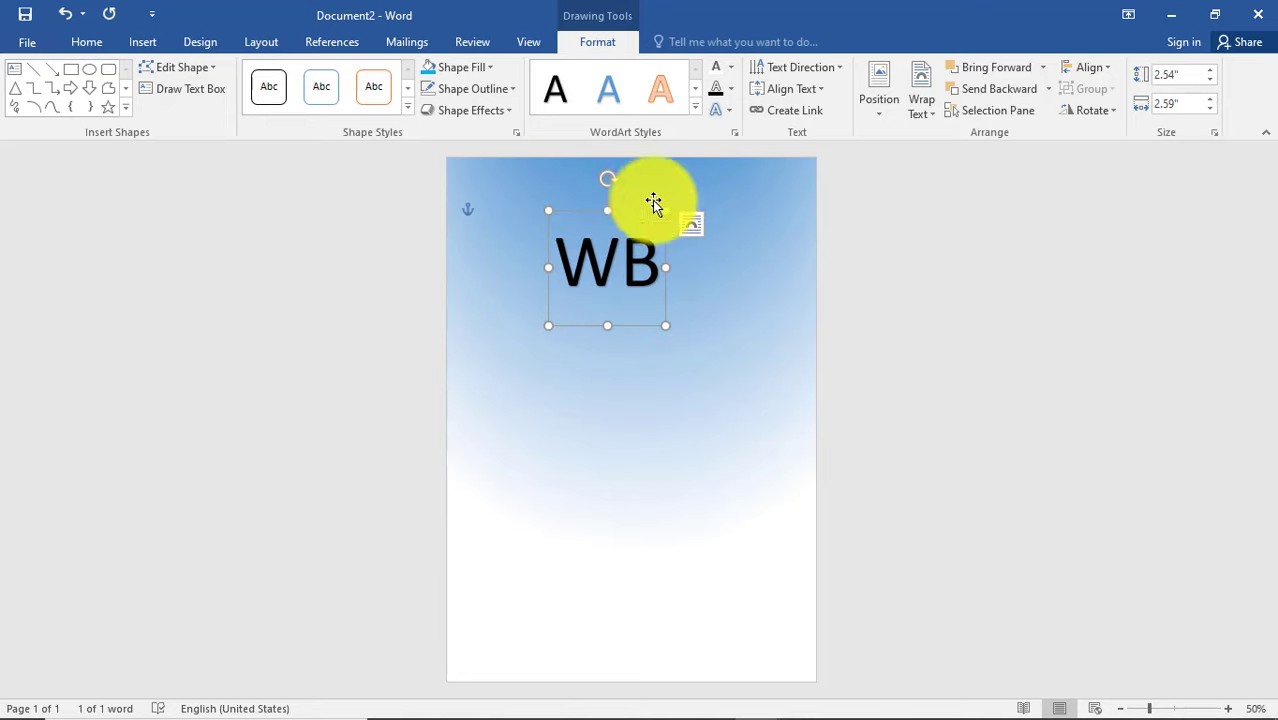
pyautogui.click(657, 174)
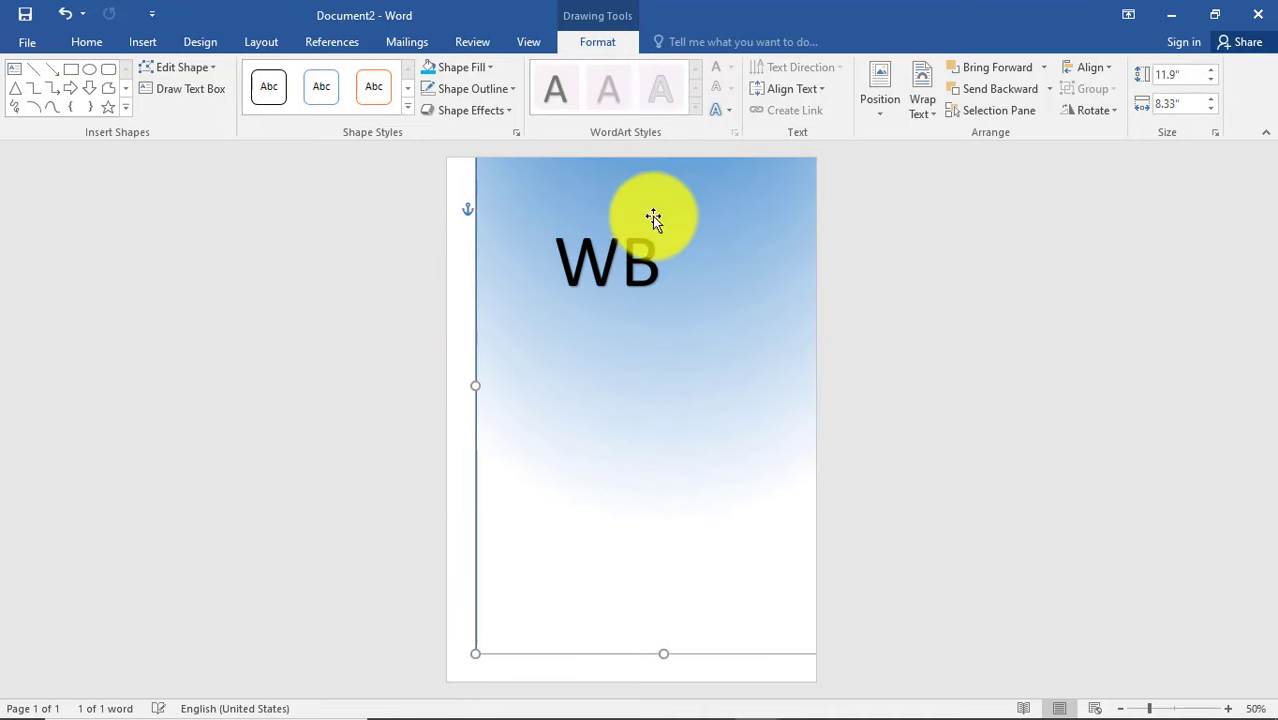
pyautogui.click(622, 270)
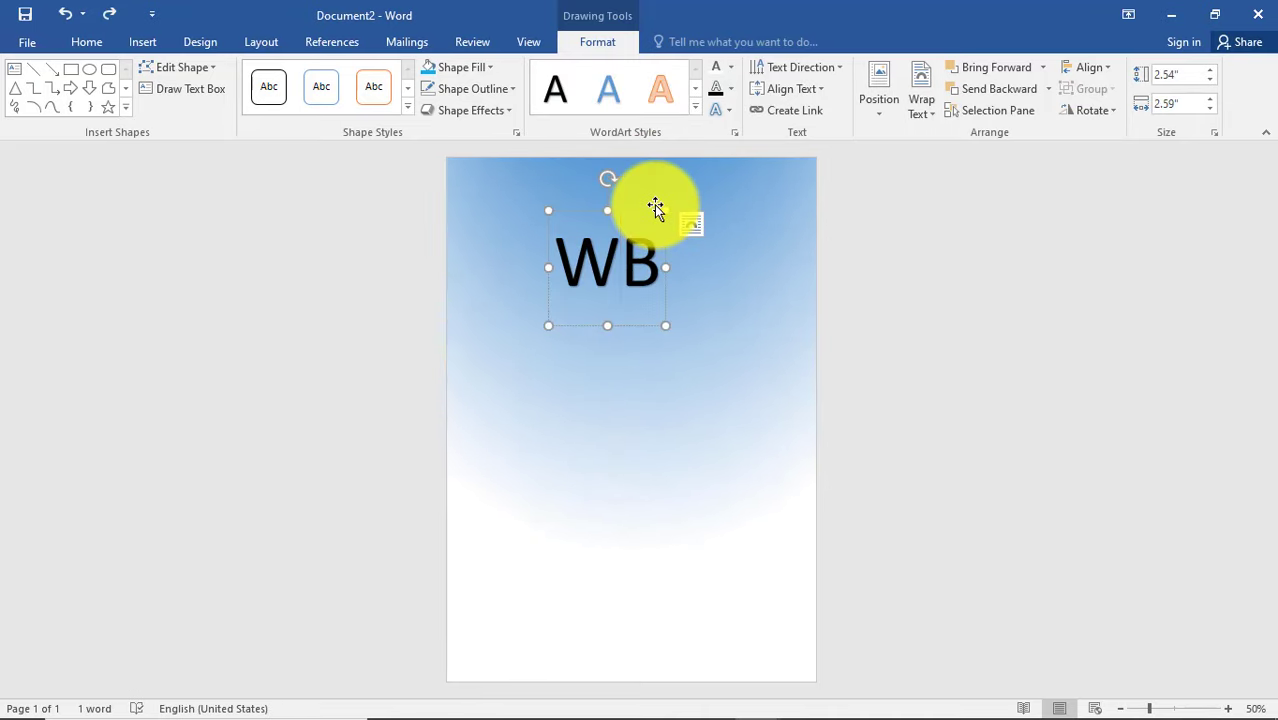
pyautogui.moveTo(652, 205); pyautogui.dragTo(680, 180)
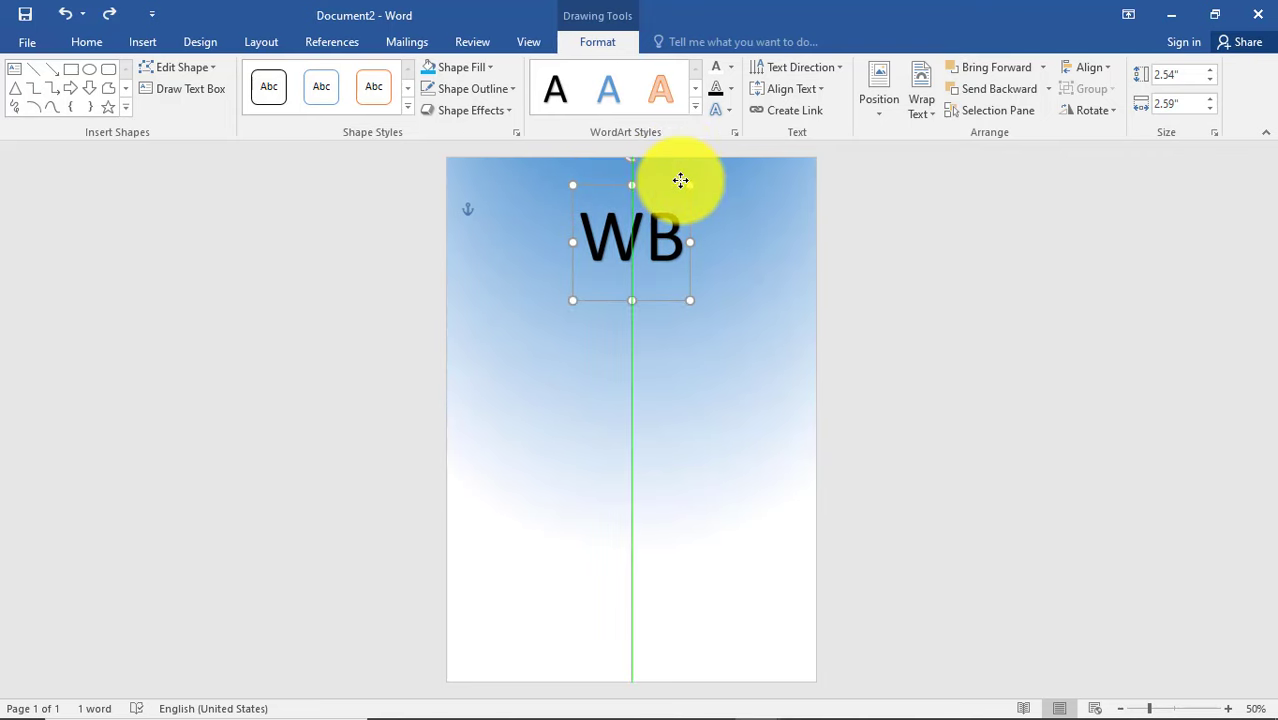
# Apply the Magneto font to the WB logo and nudge it slightly down
pyautogui.click(104, 37)
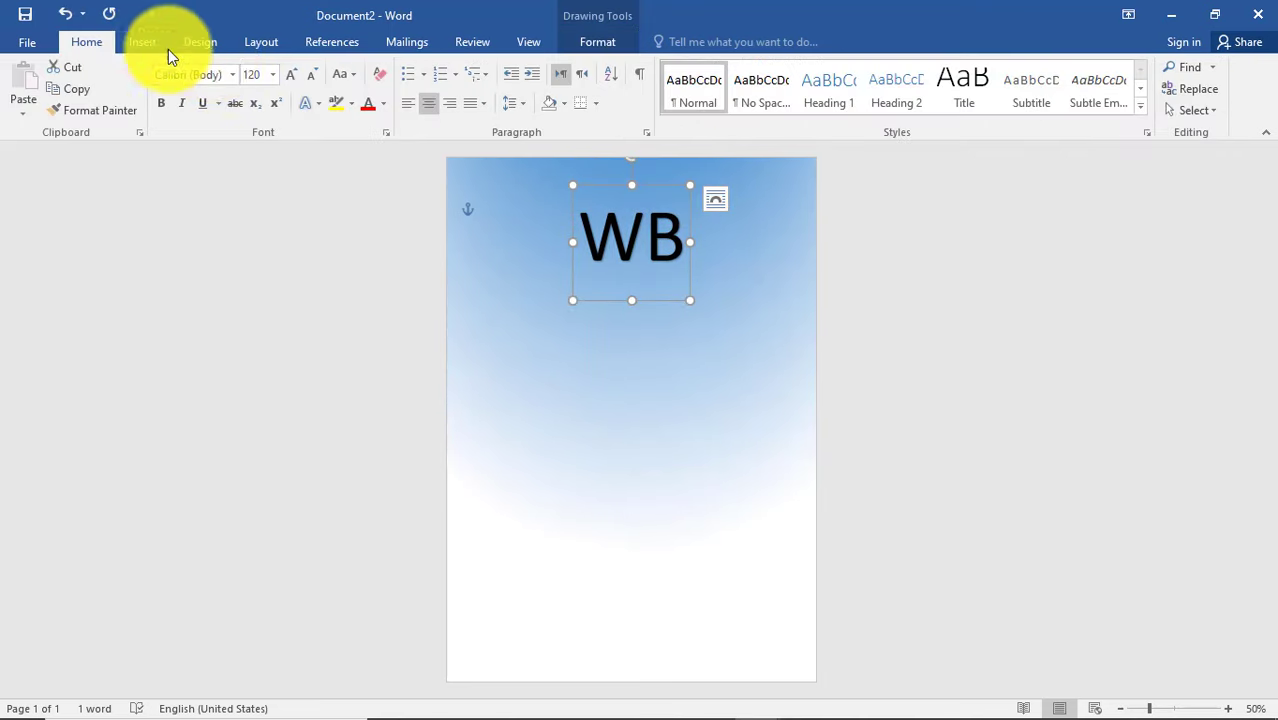
pyautogui.click(233, 80)
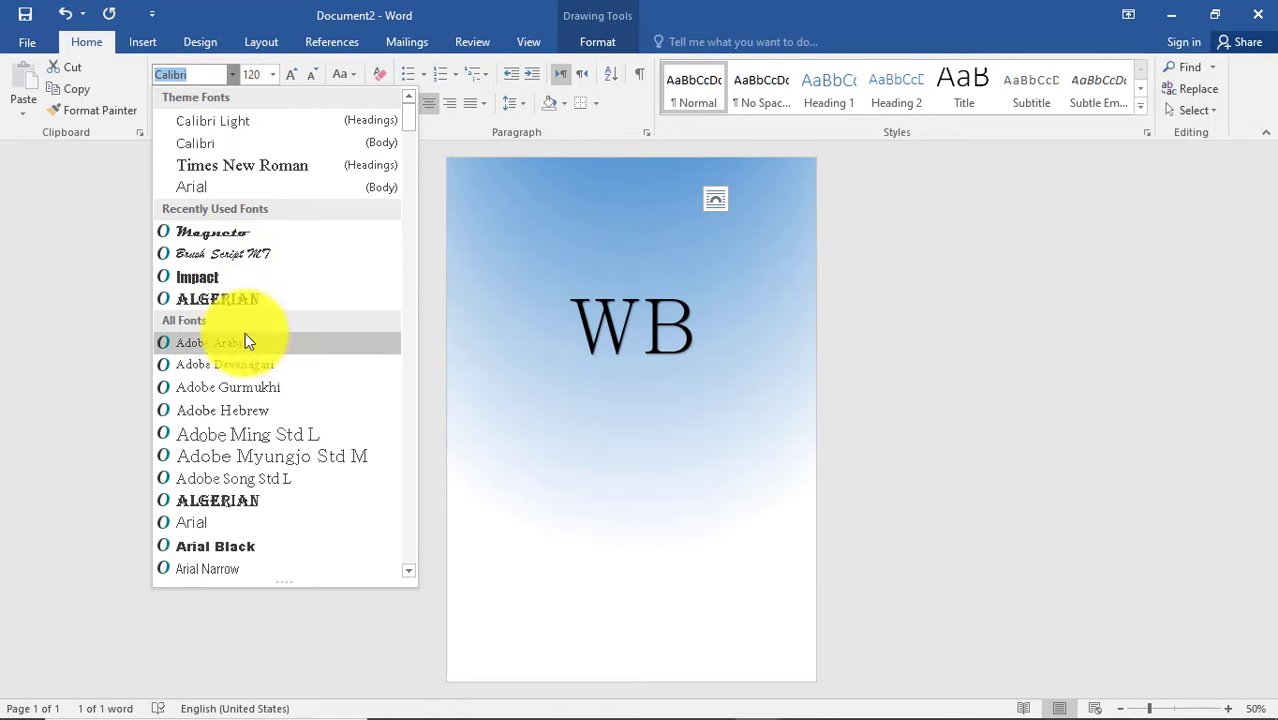
pyautogui.click(229, 236)
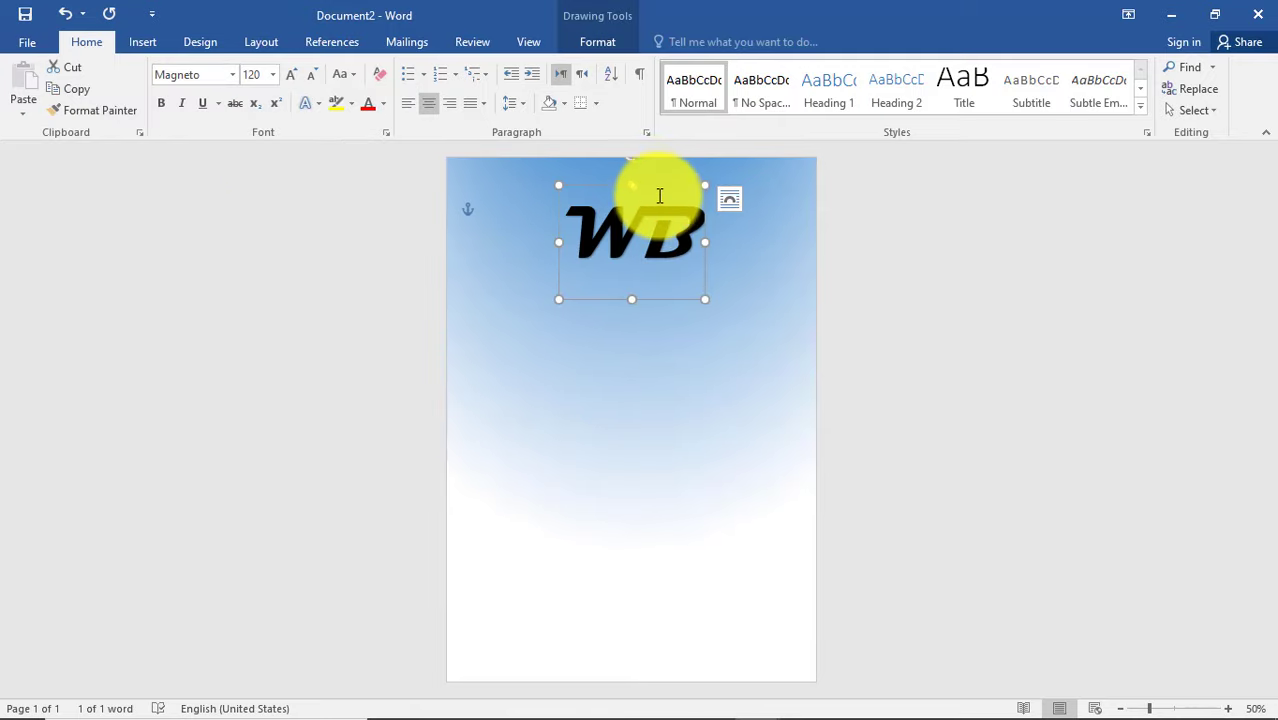
pyautogui.moveTo(657, 188); pyautogui.dragTo(658, 193)
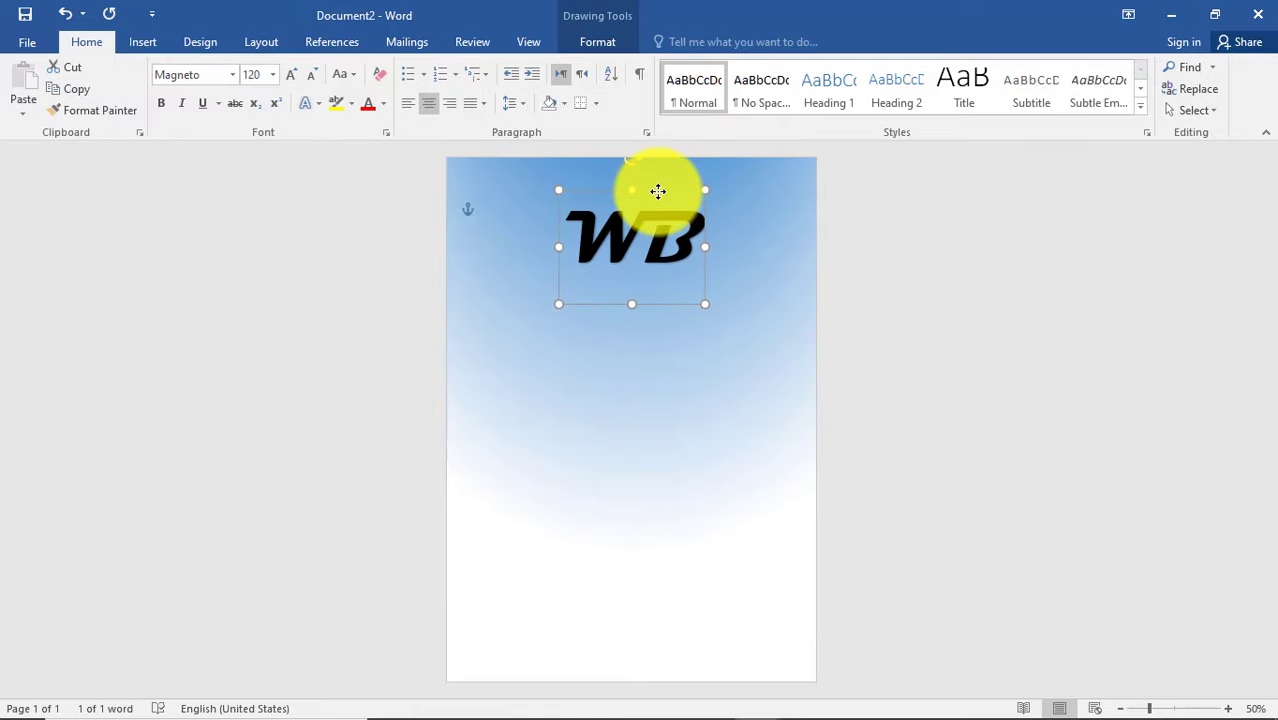
# Set the WB lettering's text fill to white
pyautogui.click(612, 41)
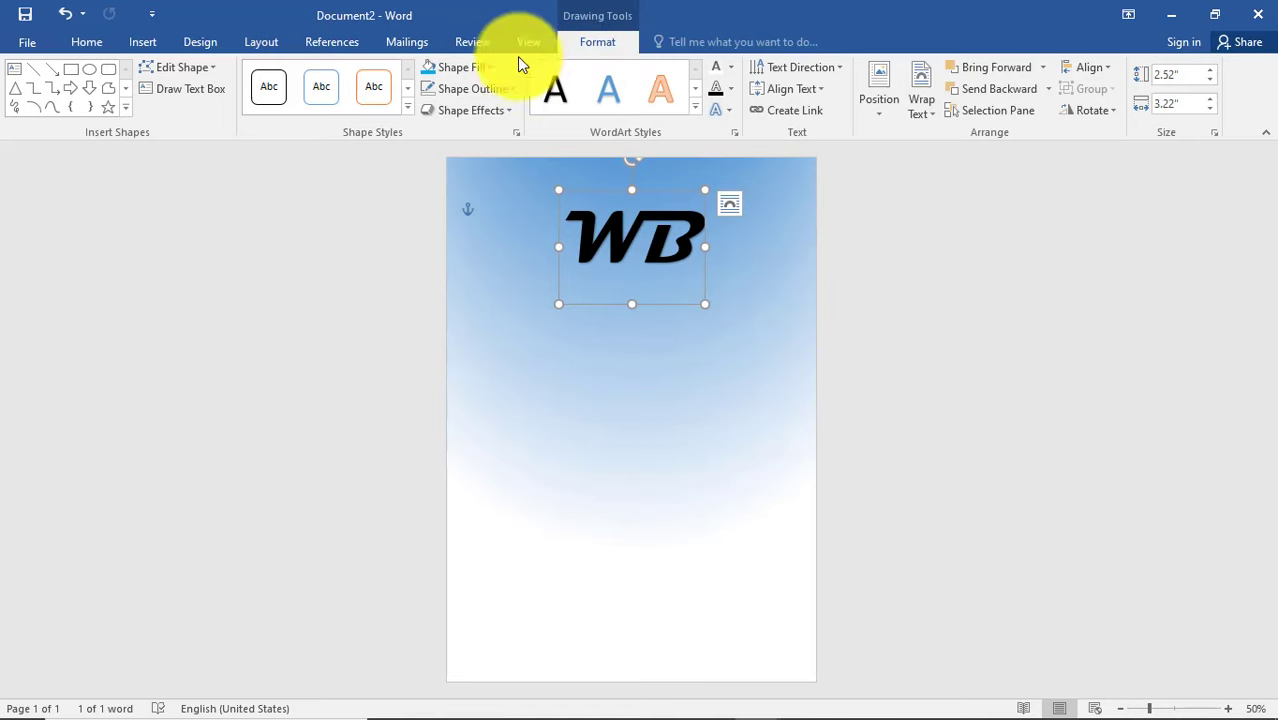
pyautogui.click(716, 69)
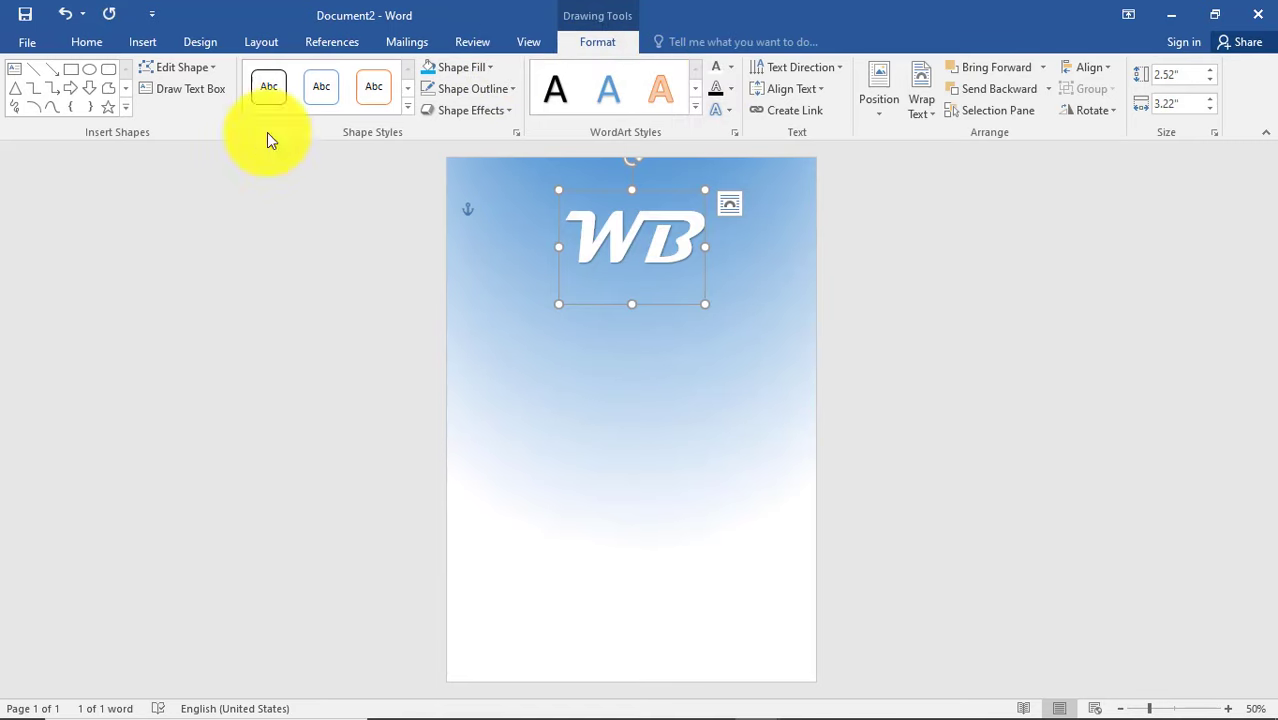
pyautogui.click(105, 50)
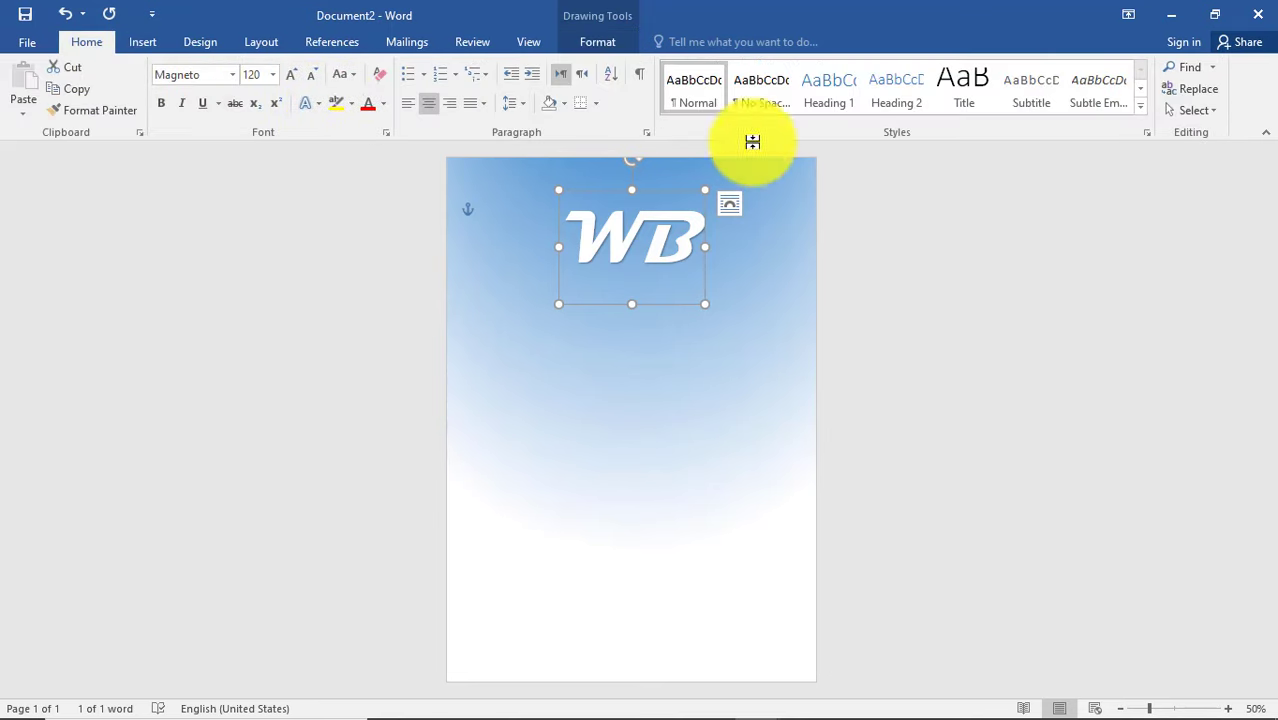
pyautogui.click(143, 45)
pyautogui.click(945, 100)
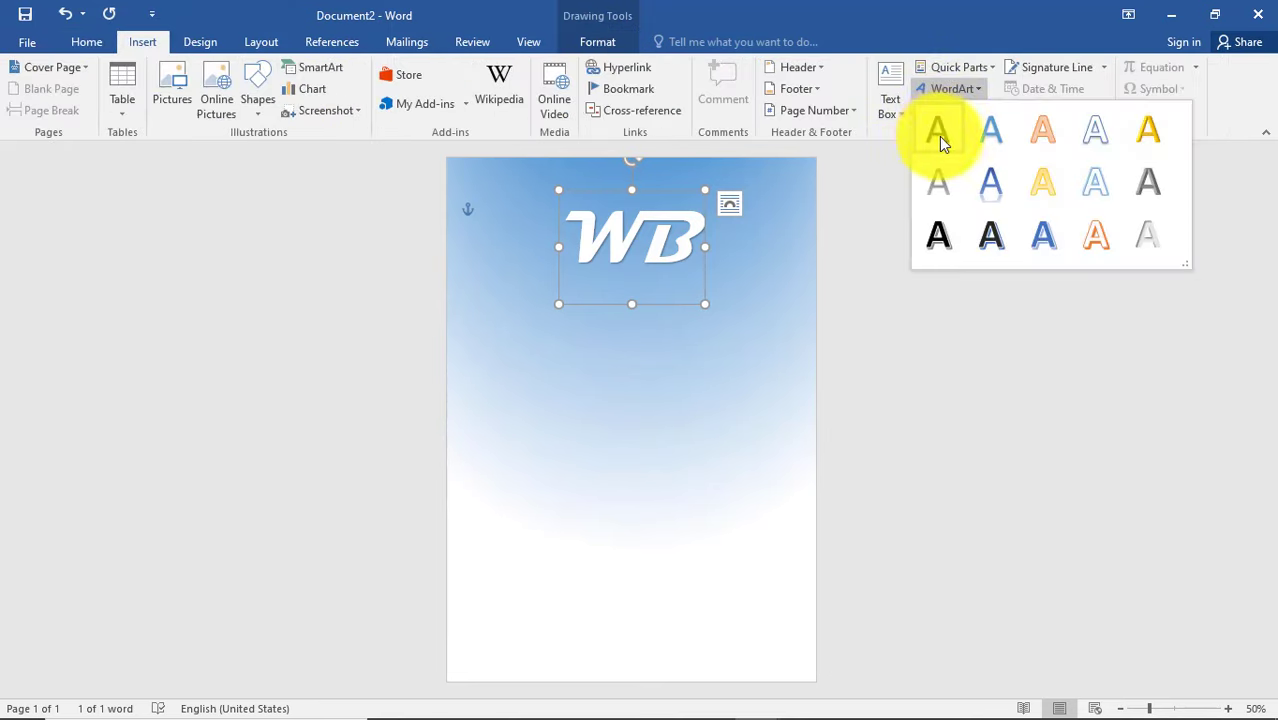
# Add a dark-filled WordArt box below the logo reading 'Plastic Bottle'
pyautogui.click(966, 131)
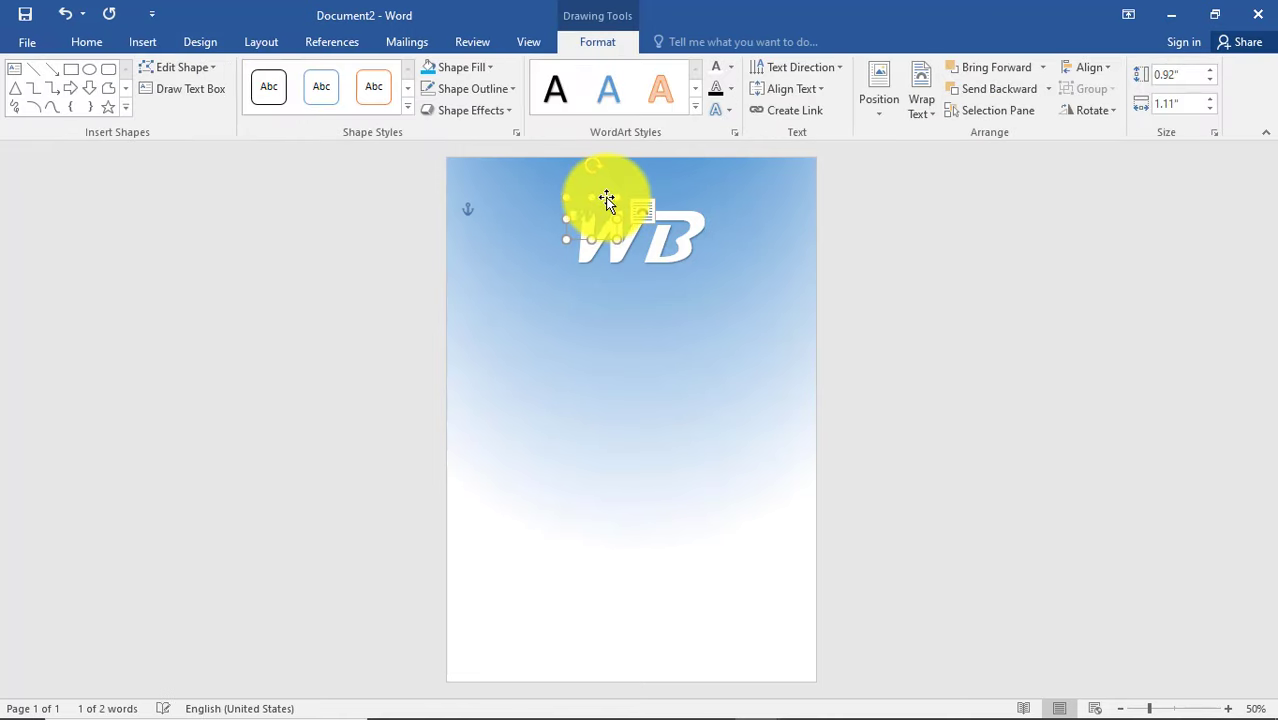
pyautogui.moveTo(605, 200)
pyautogui.mouseDown()
pyautogui.moveTo(632, 288)
pyautogui.moveTo(632, 259)
pyautogui.mouseUp()
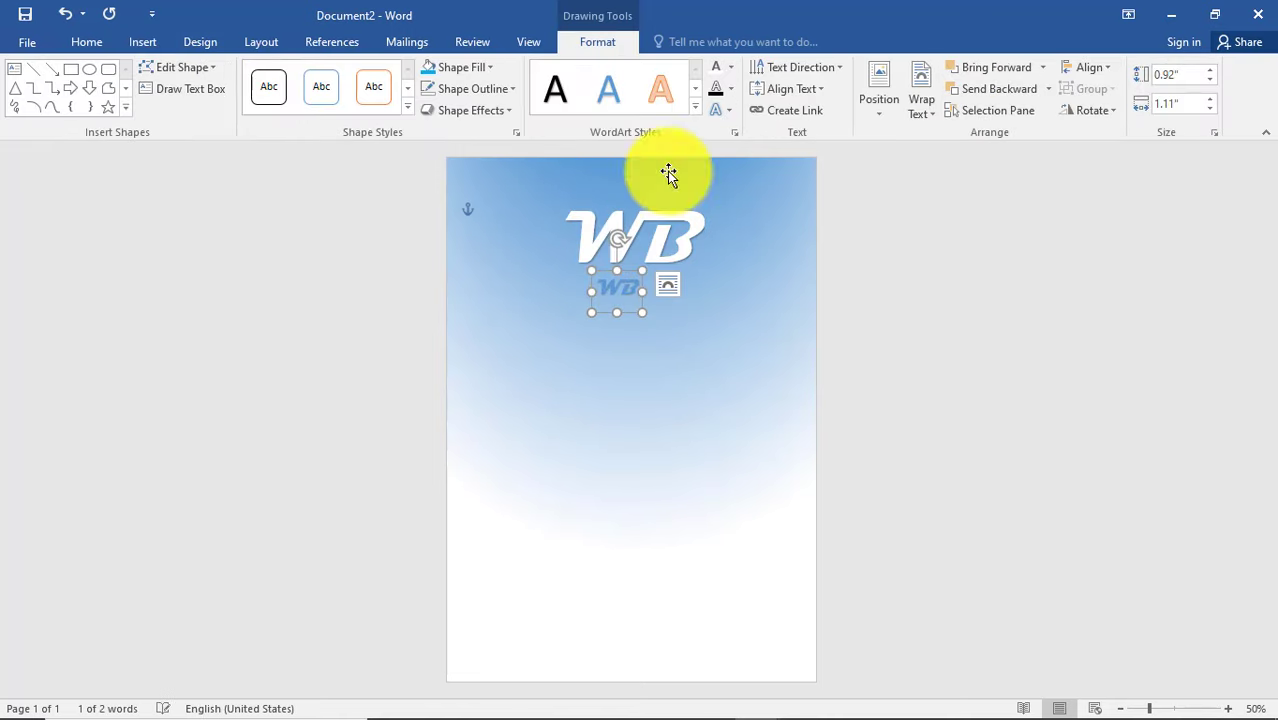
pyautogui.click(730, 67)
pyautogui.click(734, 135)
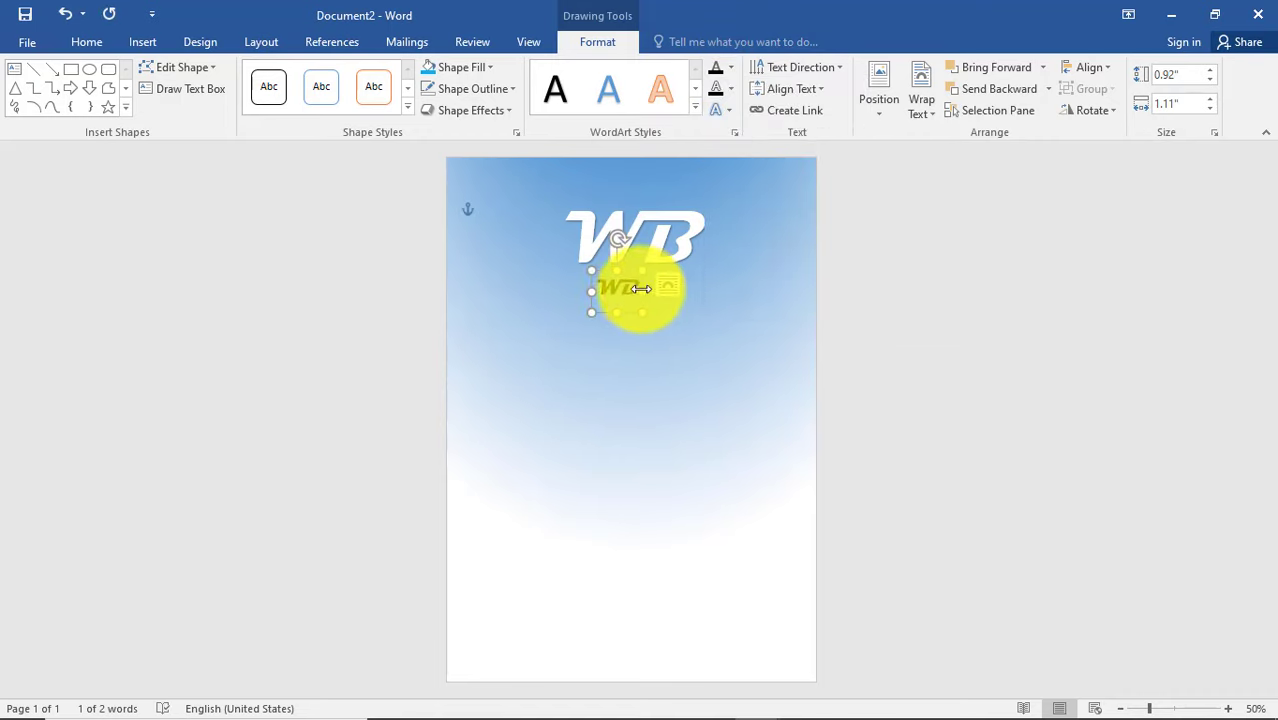
pyautogui.moveTo(632, 290); pyautogui.dragTo(591, 288)
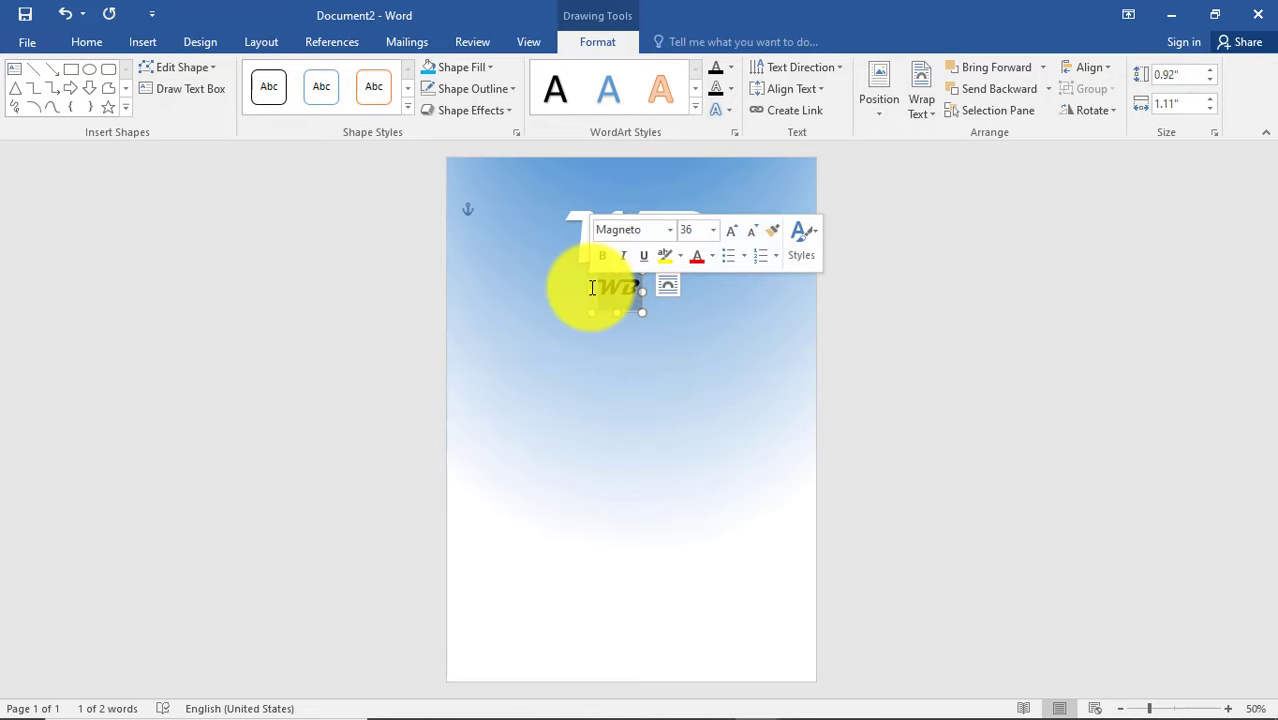
pyautogui.write('Pla')
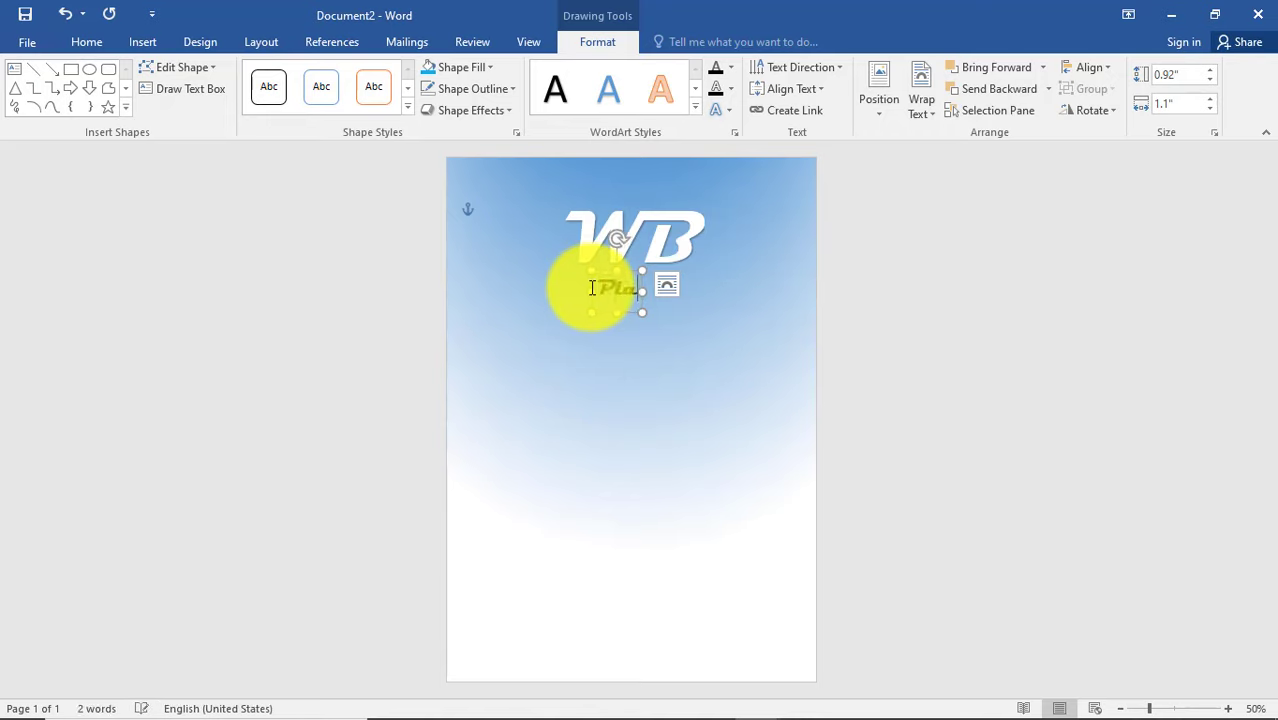
pyautogui.write('stic')
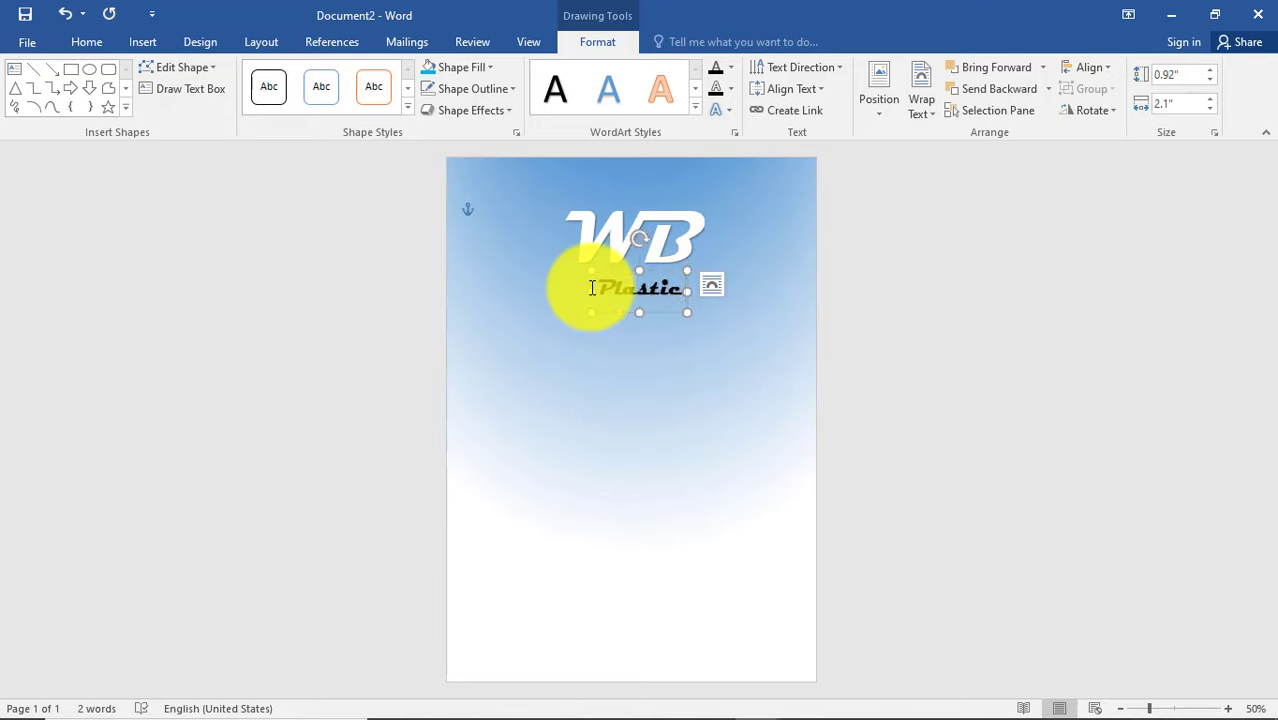
pyautogui.write(' Bo')
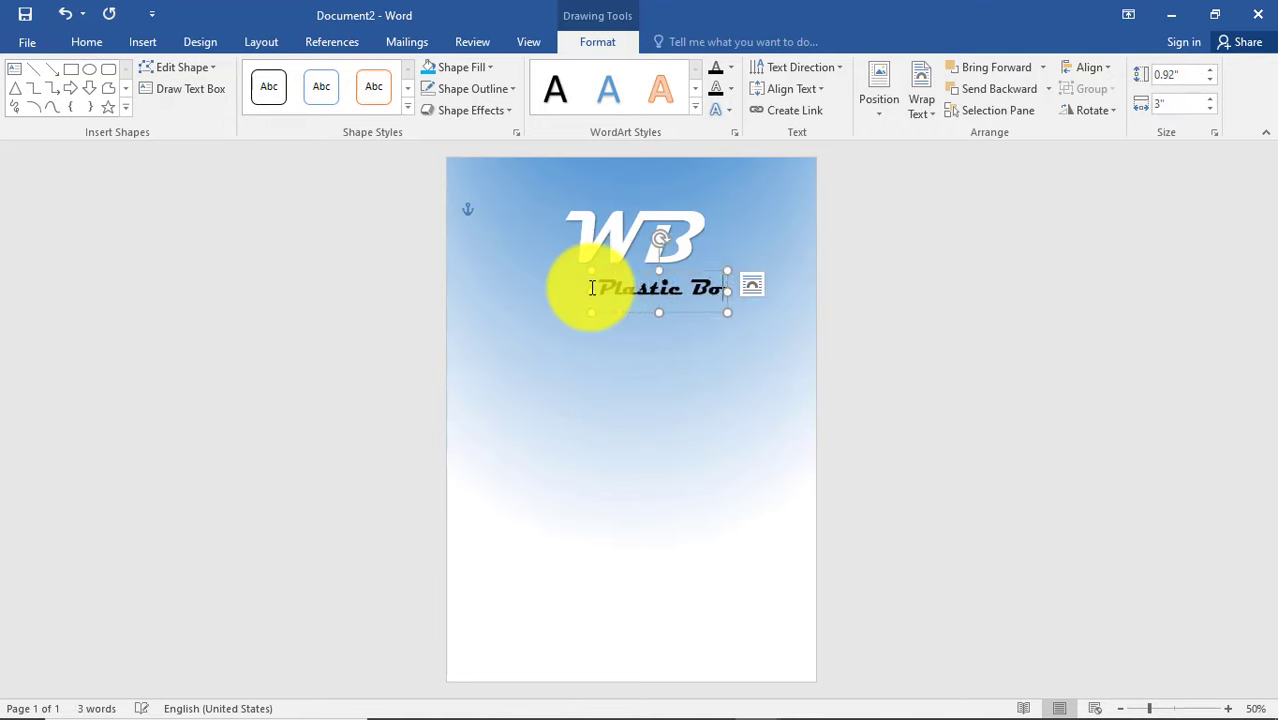
pyautogui.write('ttle')
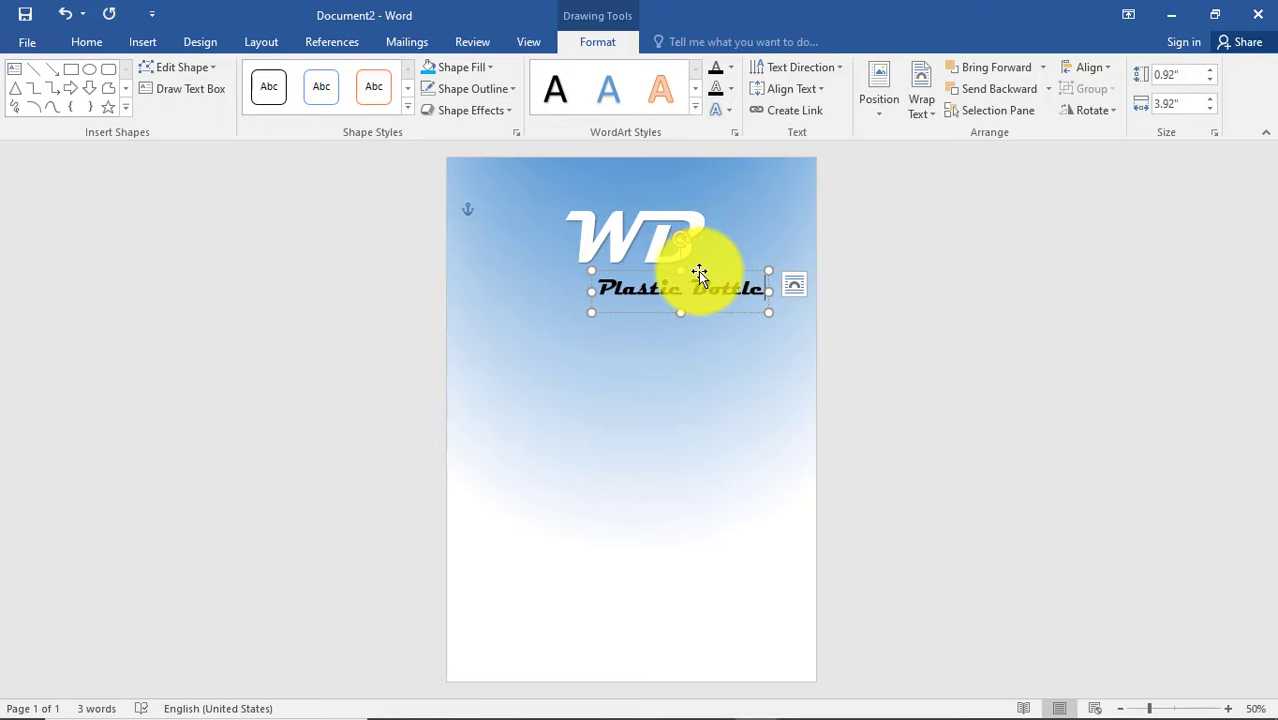
# Enlarge the title, widen its box to fit one line, and centre it horizontally
pyautogui.moveTo(689, 264); pyautogui.dragTo(644, 268)
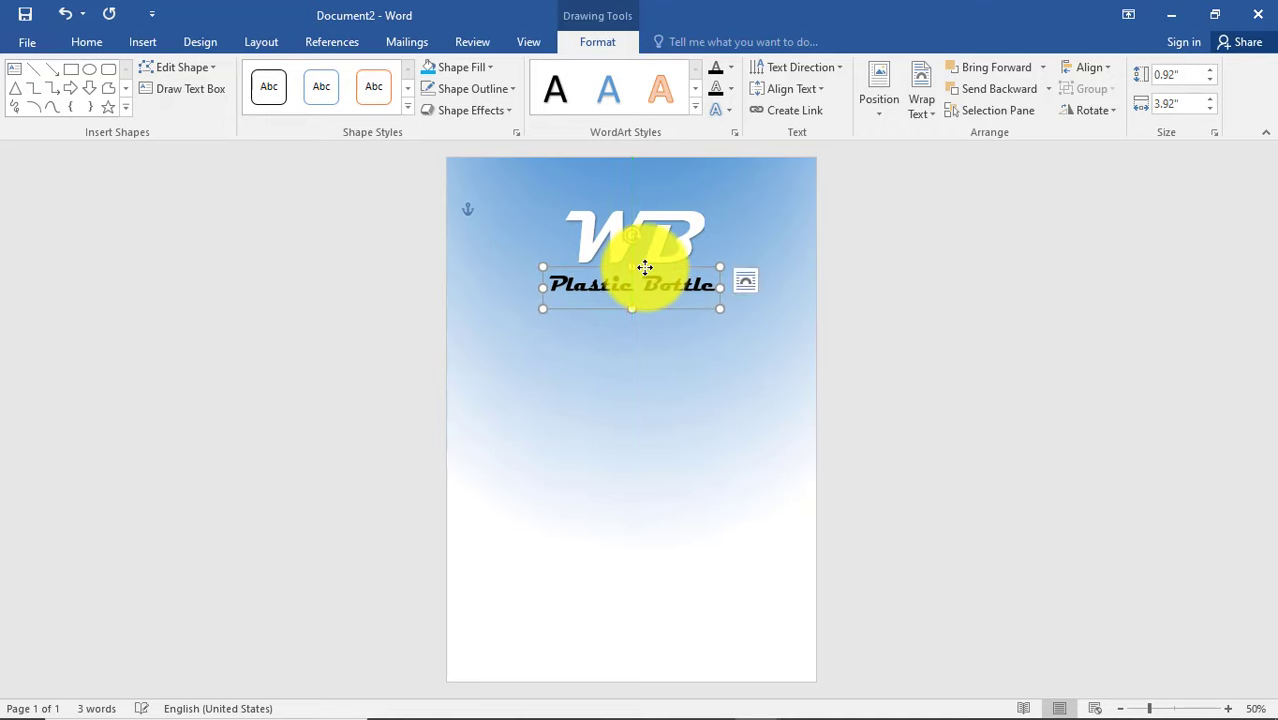
pyautogui.hotkey('ctrl', 'shift', '.')
pyautogui.hotkey('ctrl', 'shift', '.')
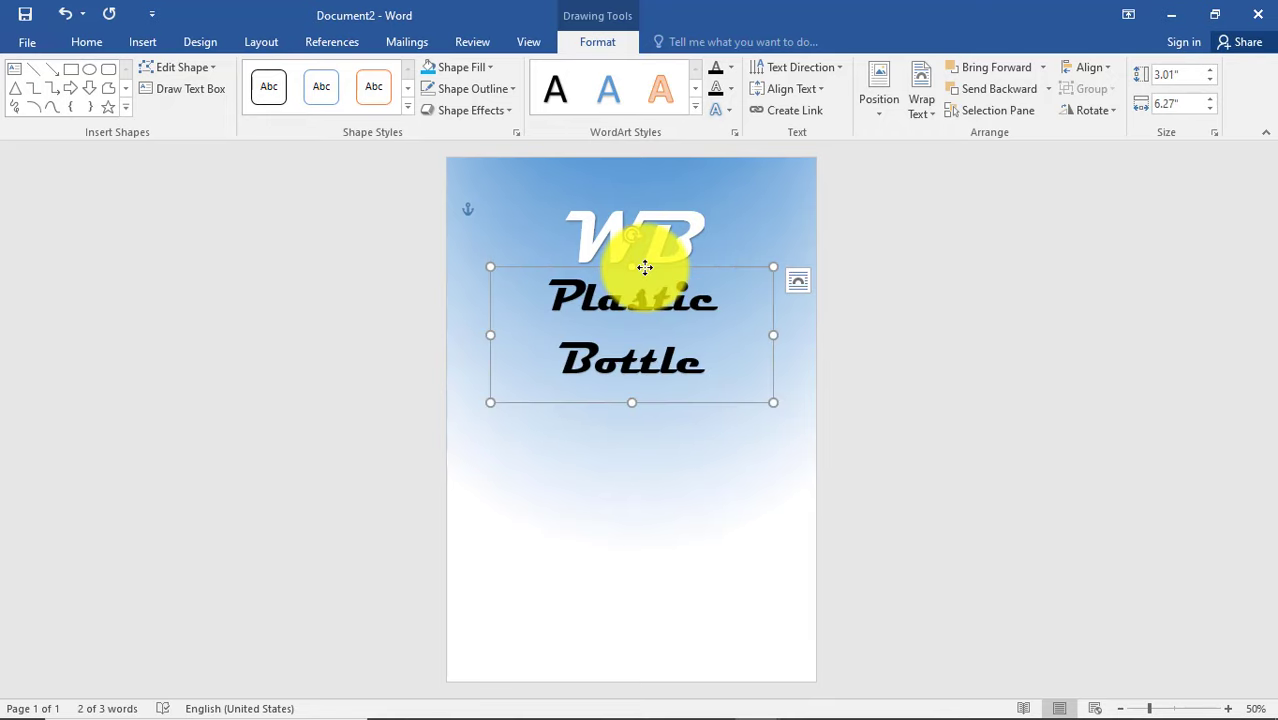
pyautogui.moveTo(773, 335); pyautogui.dragTo(842, 321)
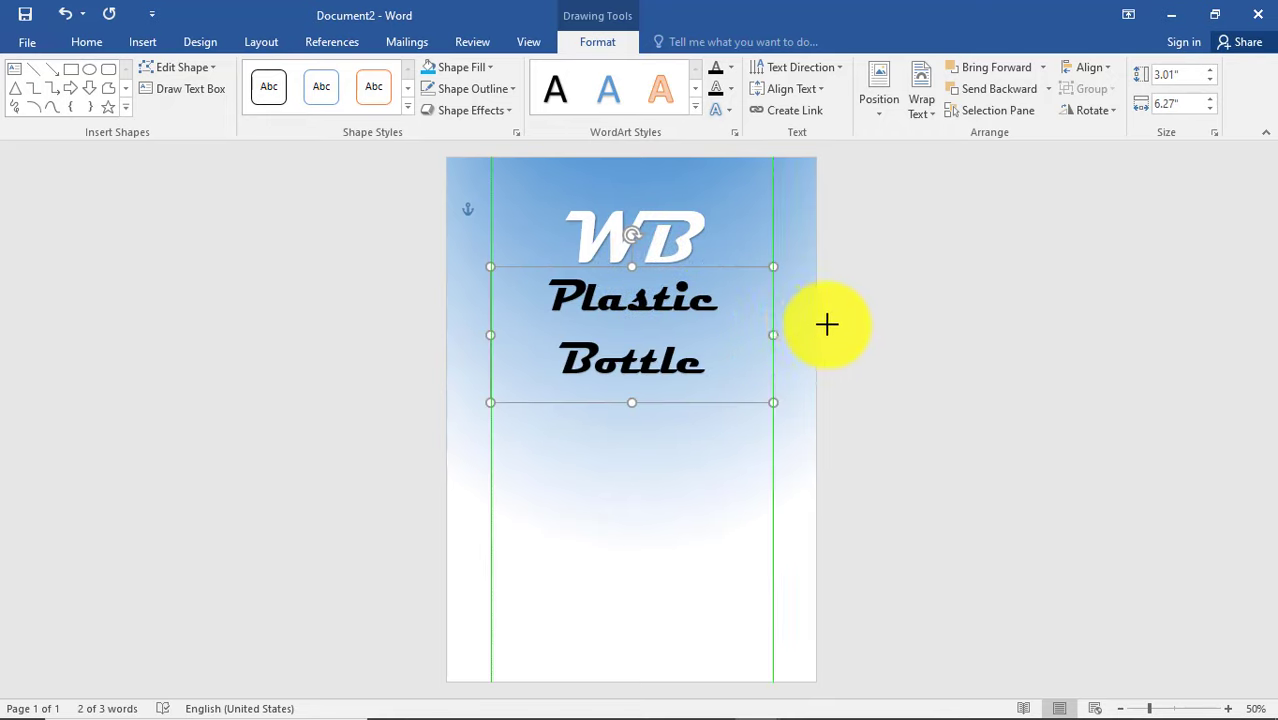
pyautogui.moveTo(490, 335); pyautogui.dragTo(438, 325)
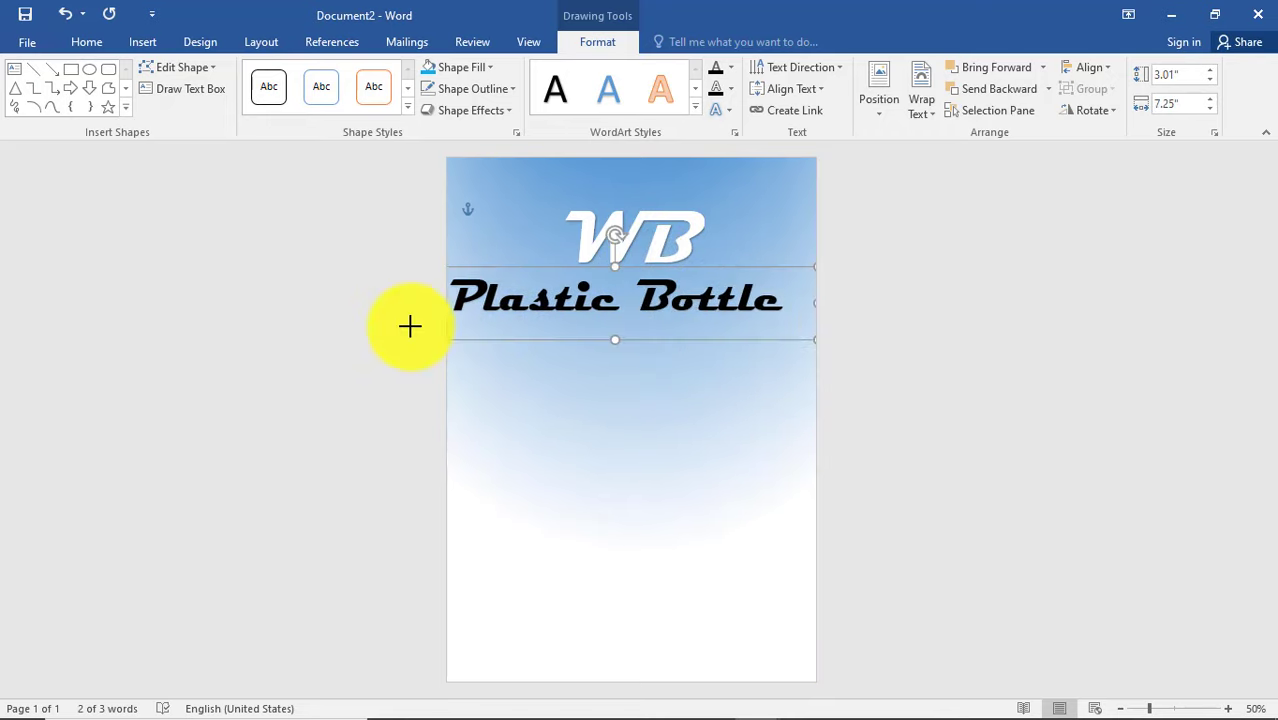
pyautogui.moveTo(676, 271); pyautogui.dragTo(680, 264)
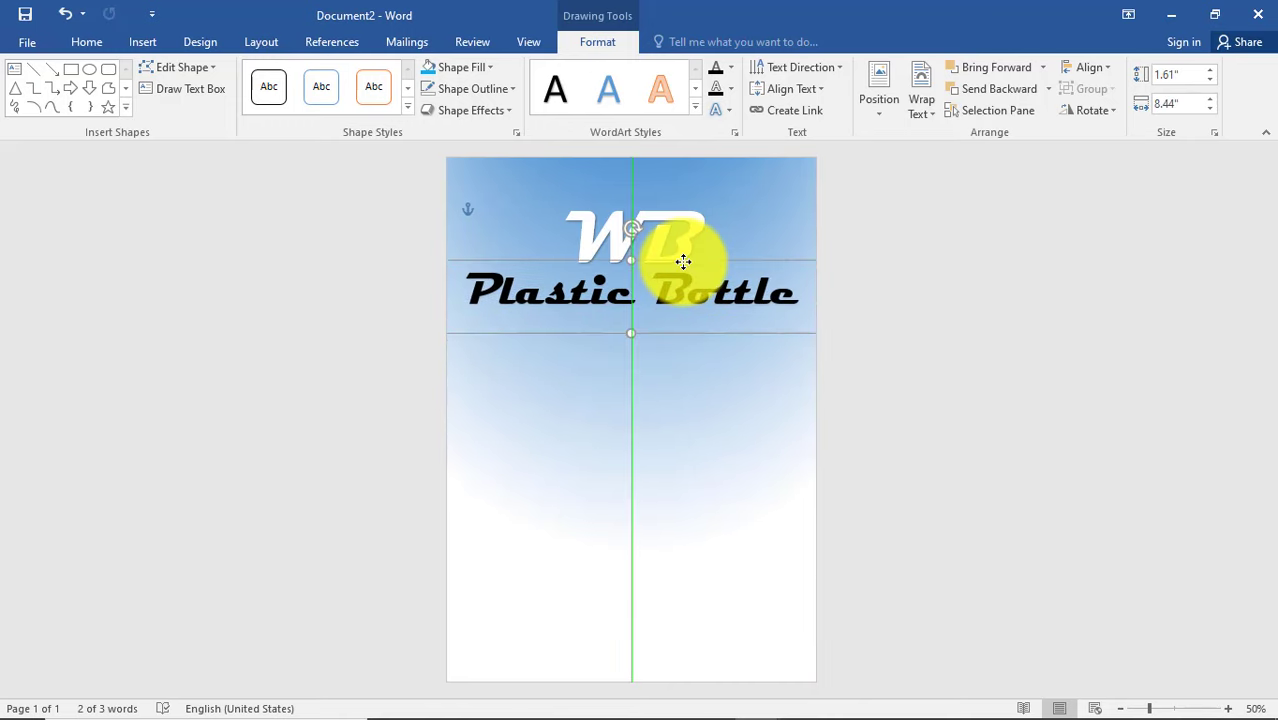
# Set the title's font to Brush Script MT
pyautogui.click(102, 43)
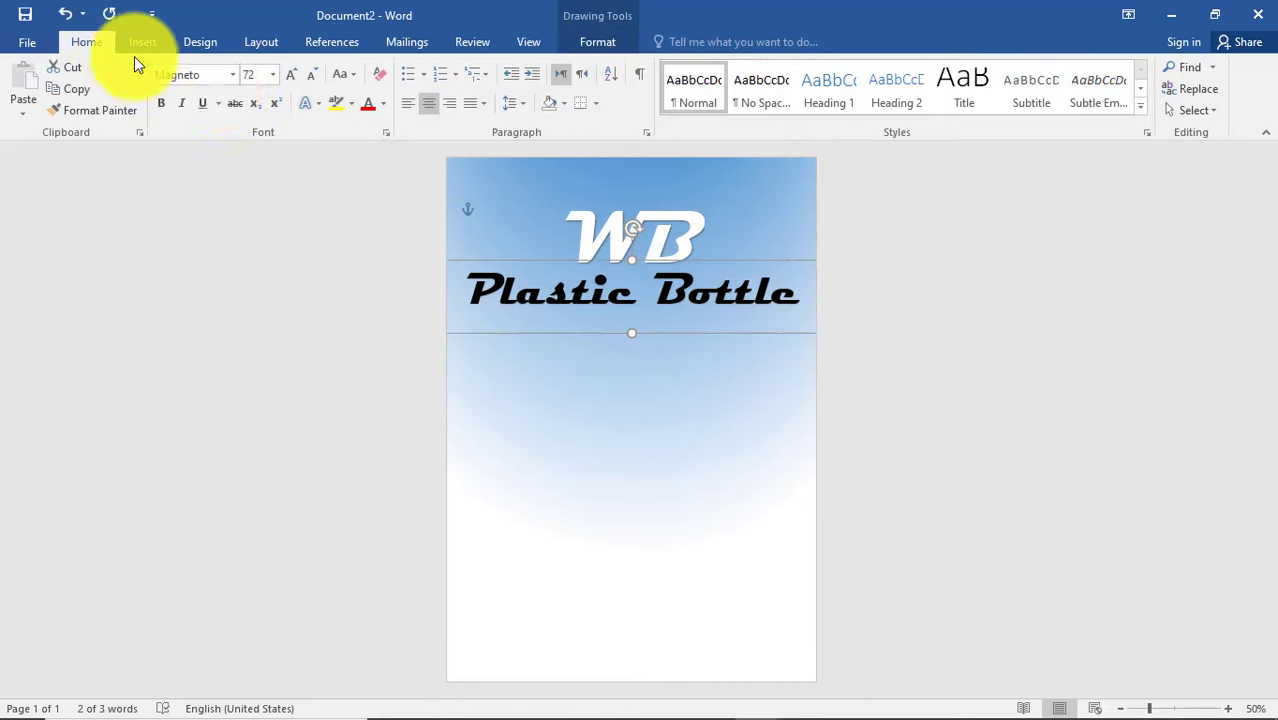
pyautogui.click(236, 72)
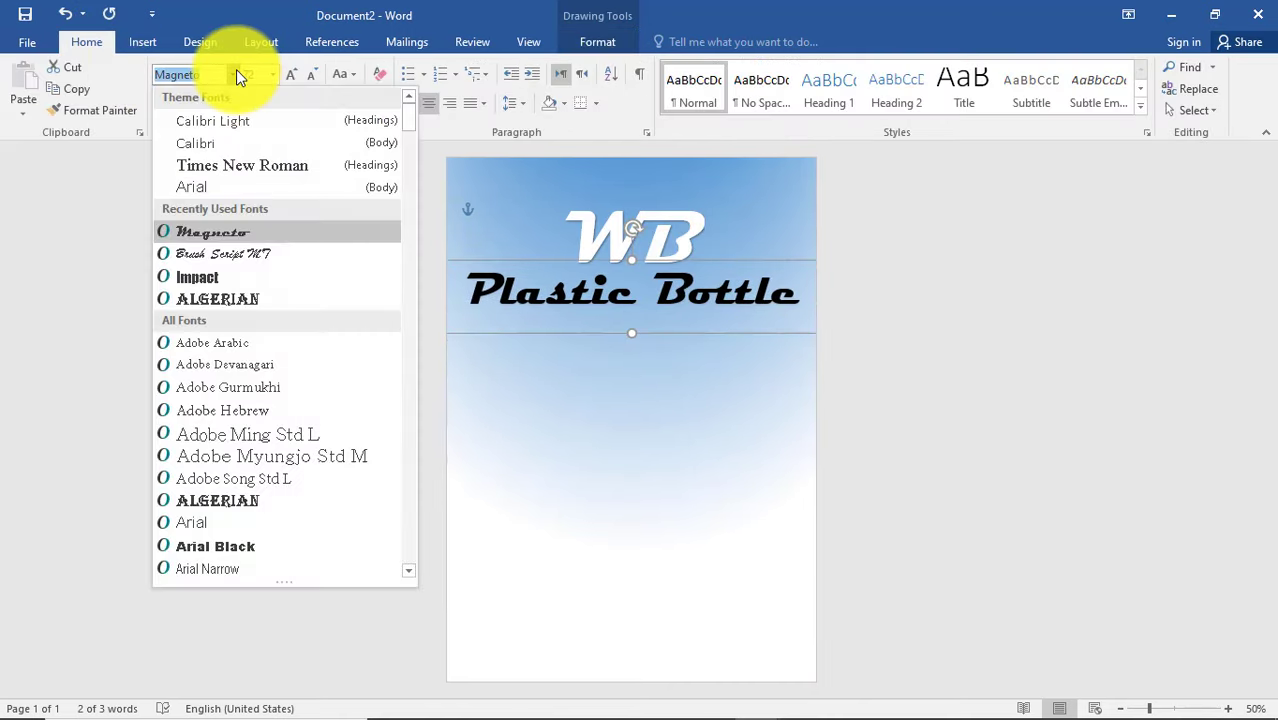
pyautogui.click(222, 254)
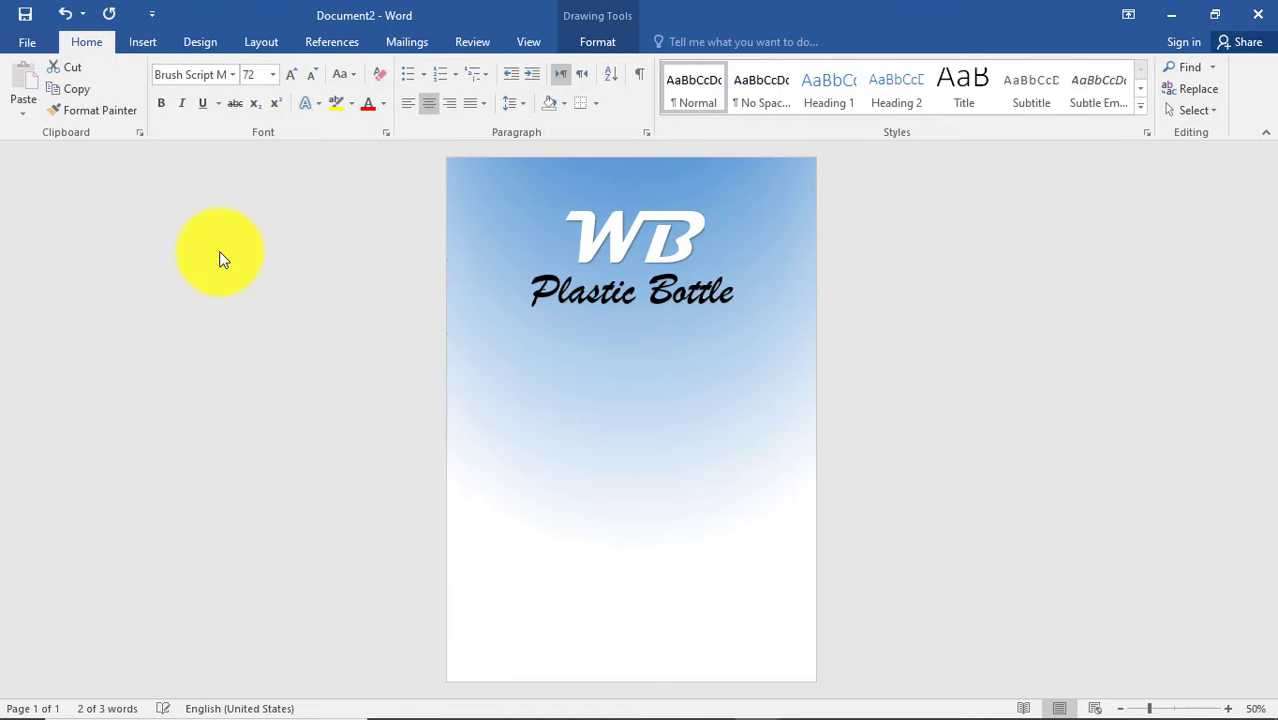
# Change the title to read 'Plastic Bottle's' and nudge it slightly lower
pyautogui.click(735, 292)
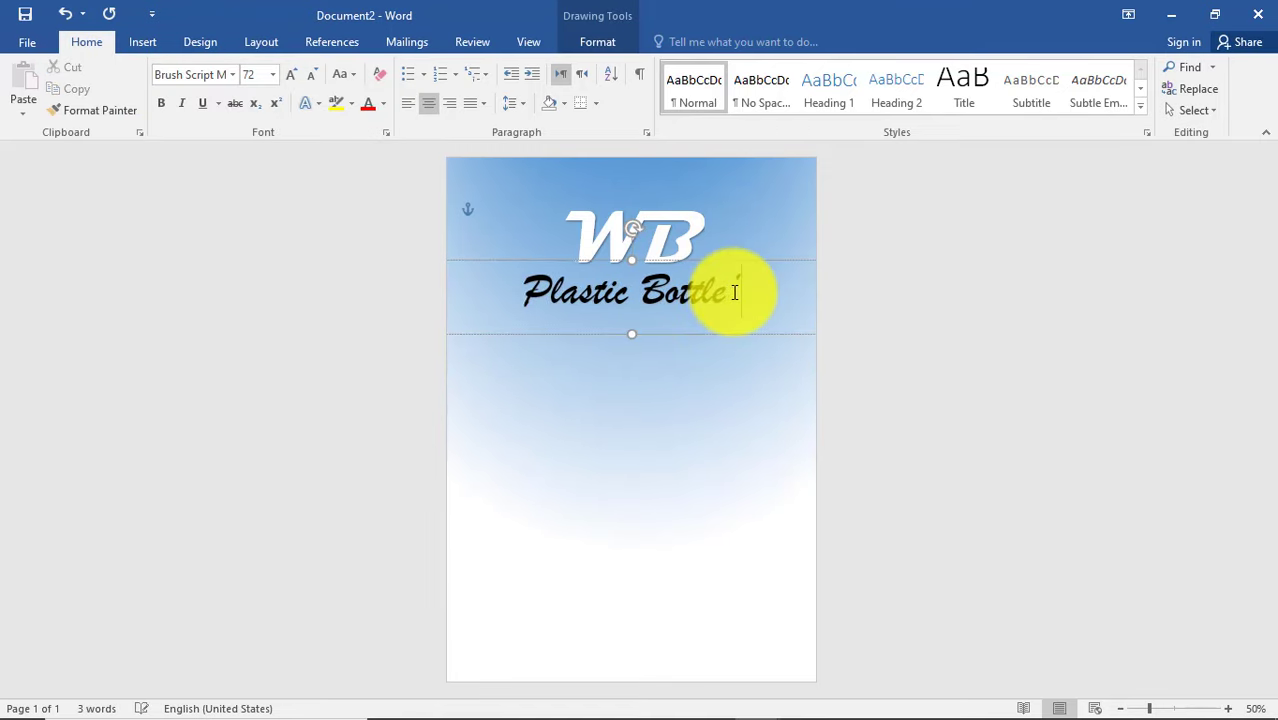
pyautogui.write('s')
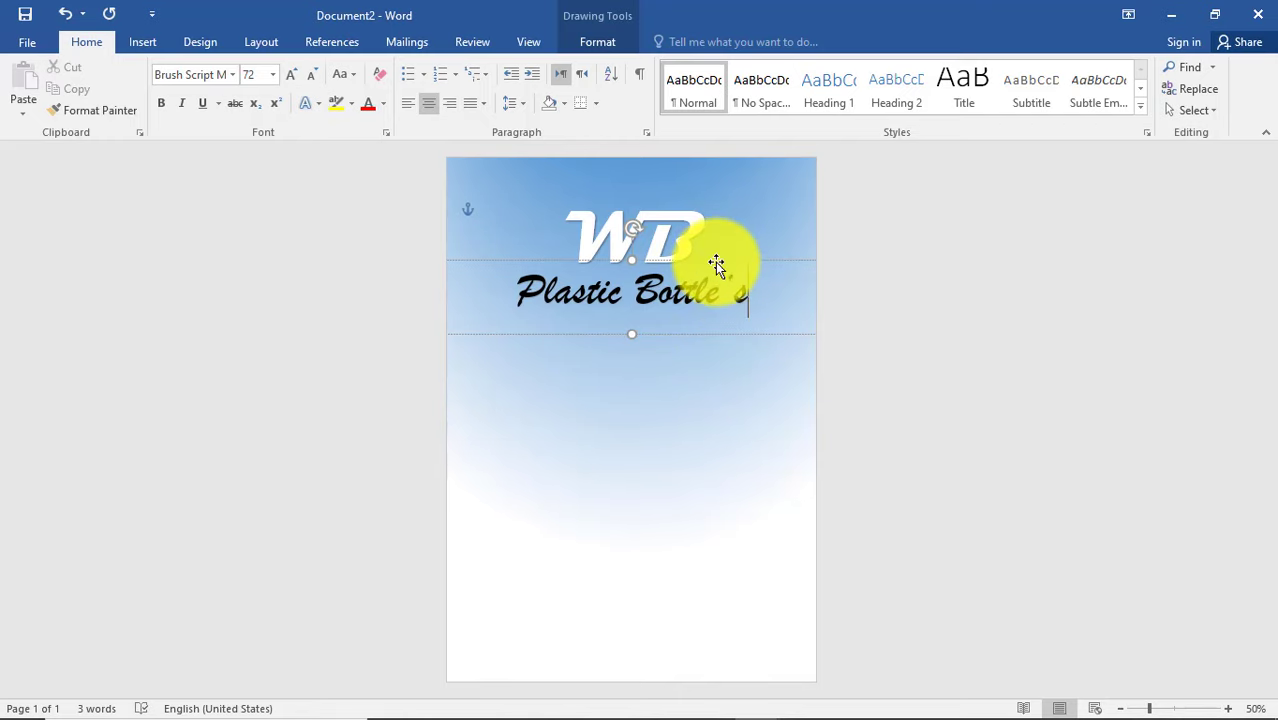
pyautogui.click(715, 261)
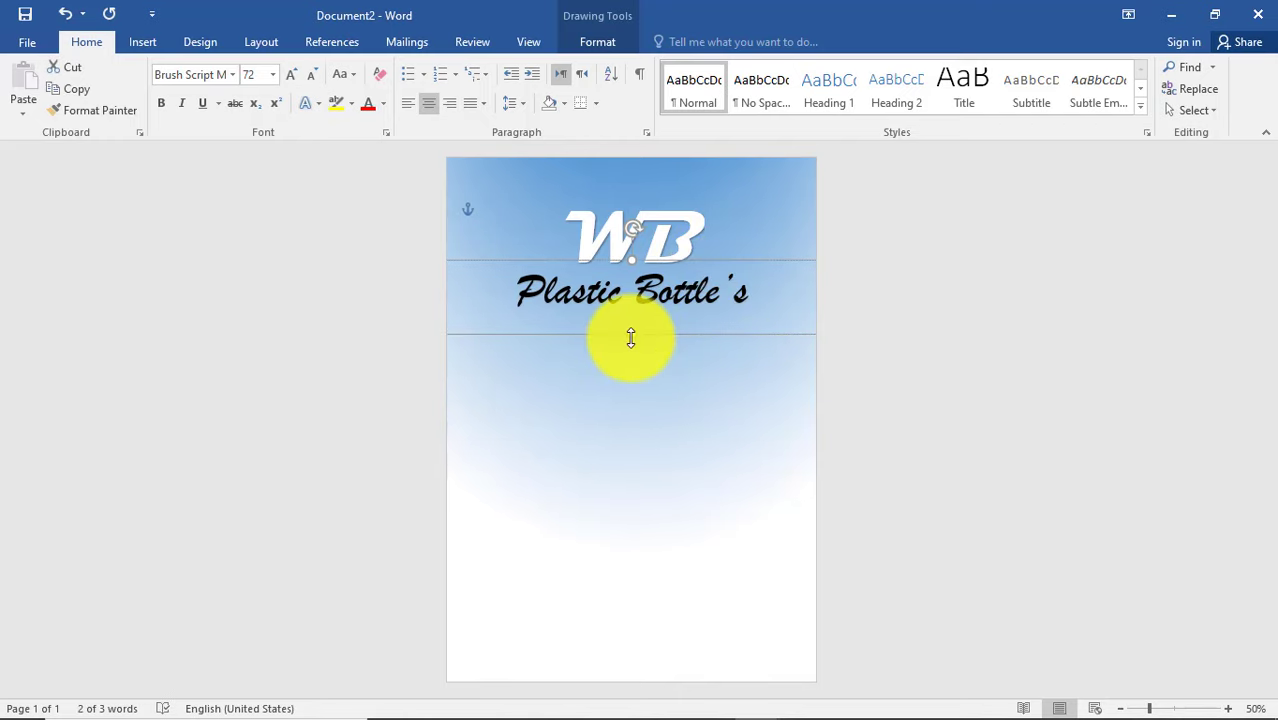
pyautogui.click(718, 402)
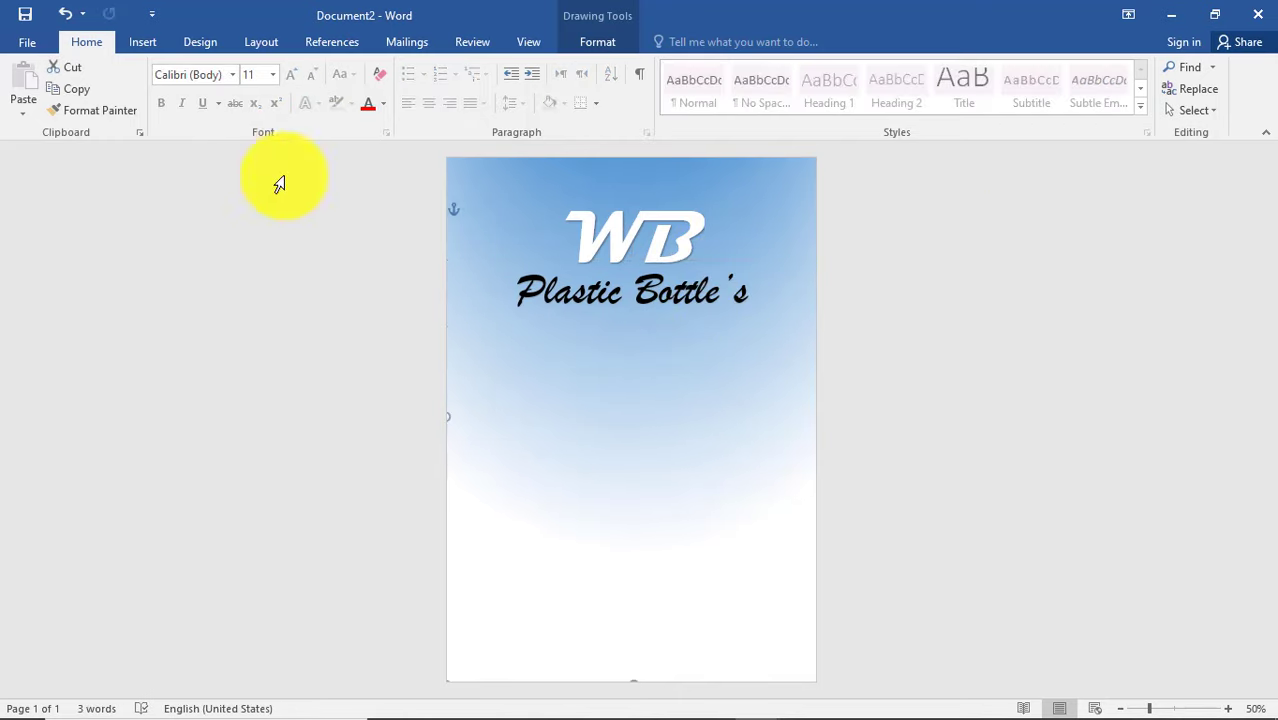
pyautogui.click(628, 289)
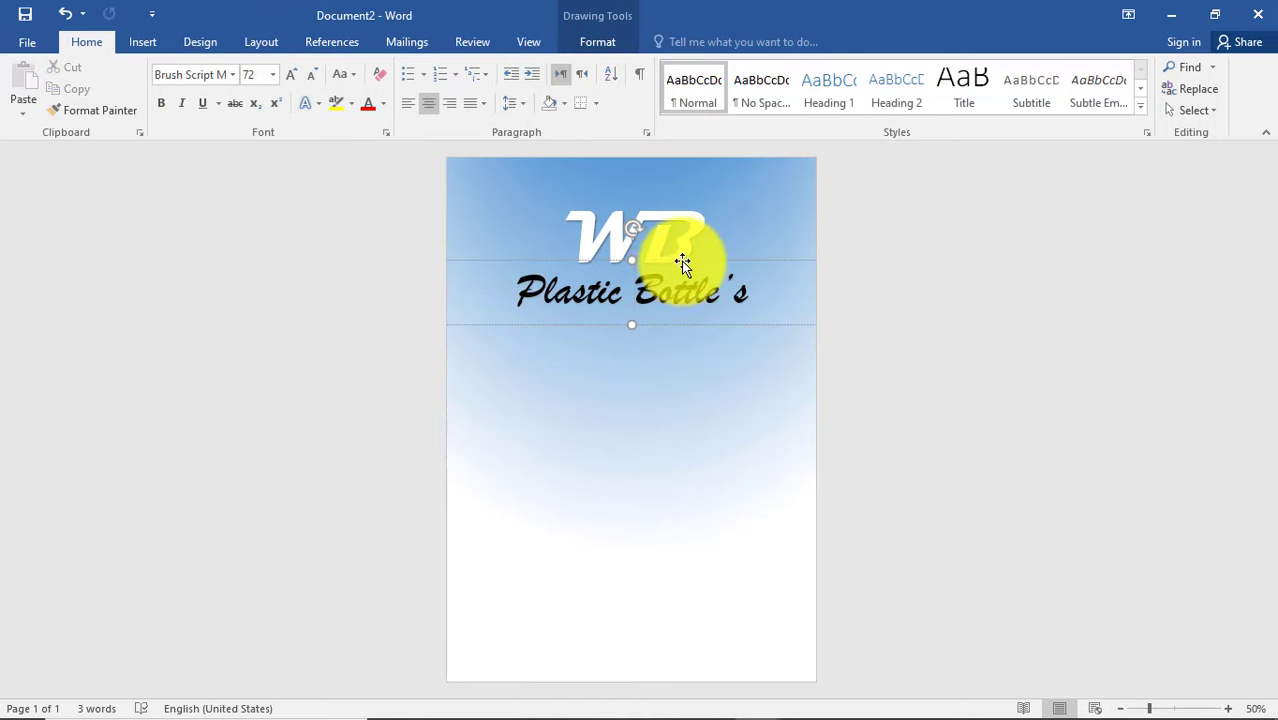
pyautogui.moveTo(682, 262); pyautogui.dragTo(682, 265)
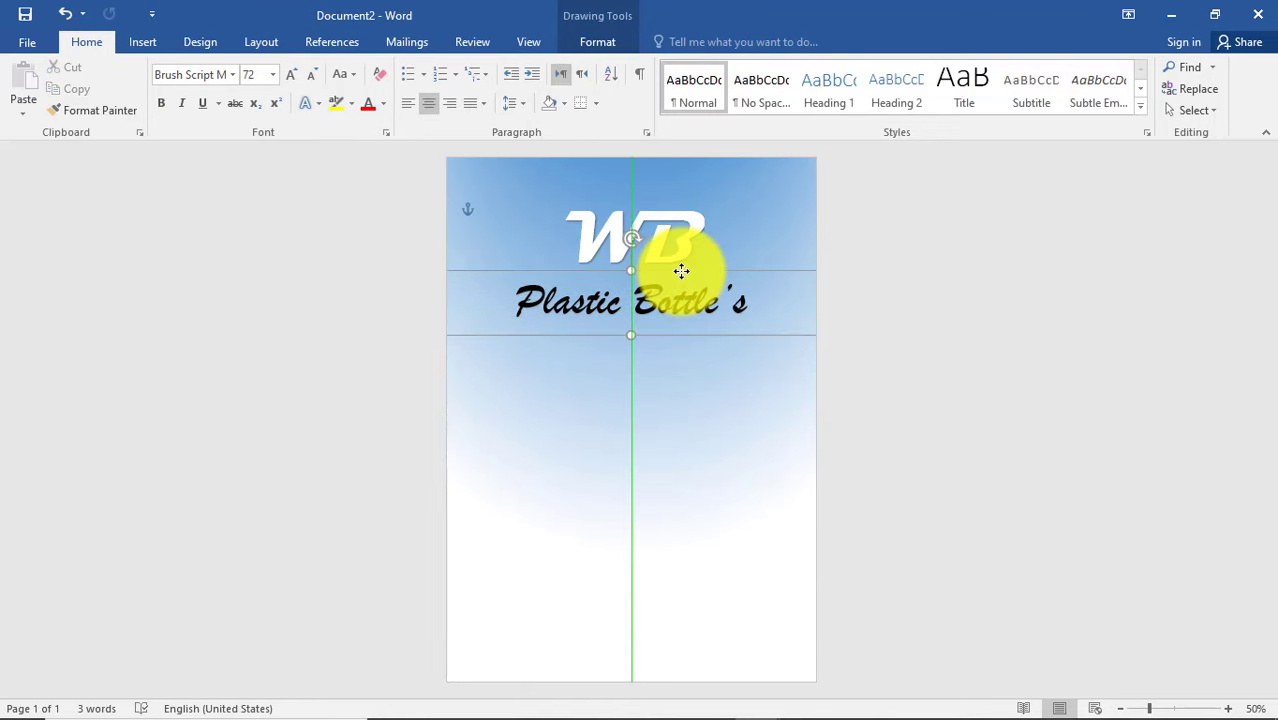
pyautogui.click(809, 423)
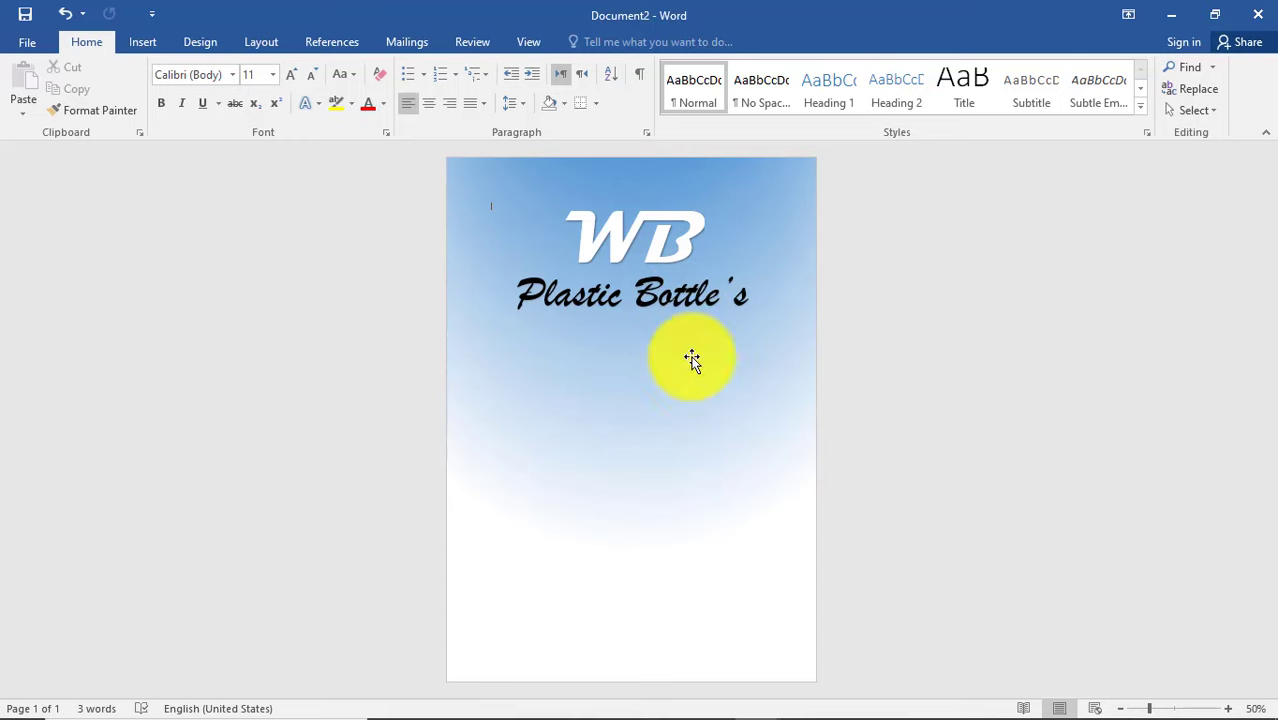
# Insert the water_PNG50140 splash picture from the computer
pyautogui.click(143, 42)
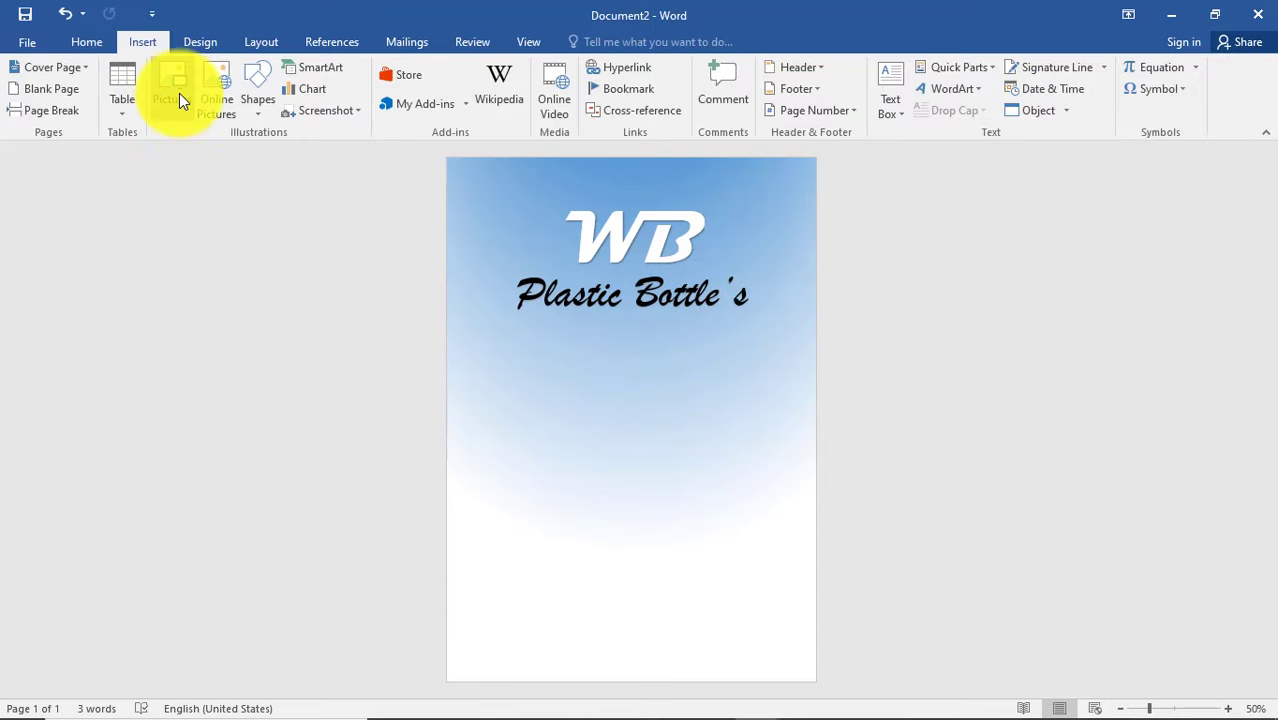
pyautogui.click(179, 93)
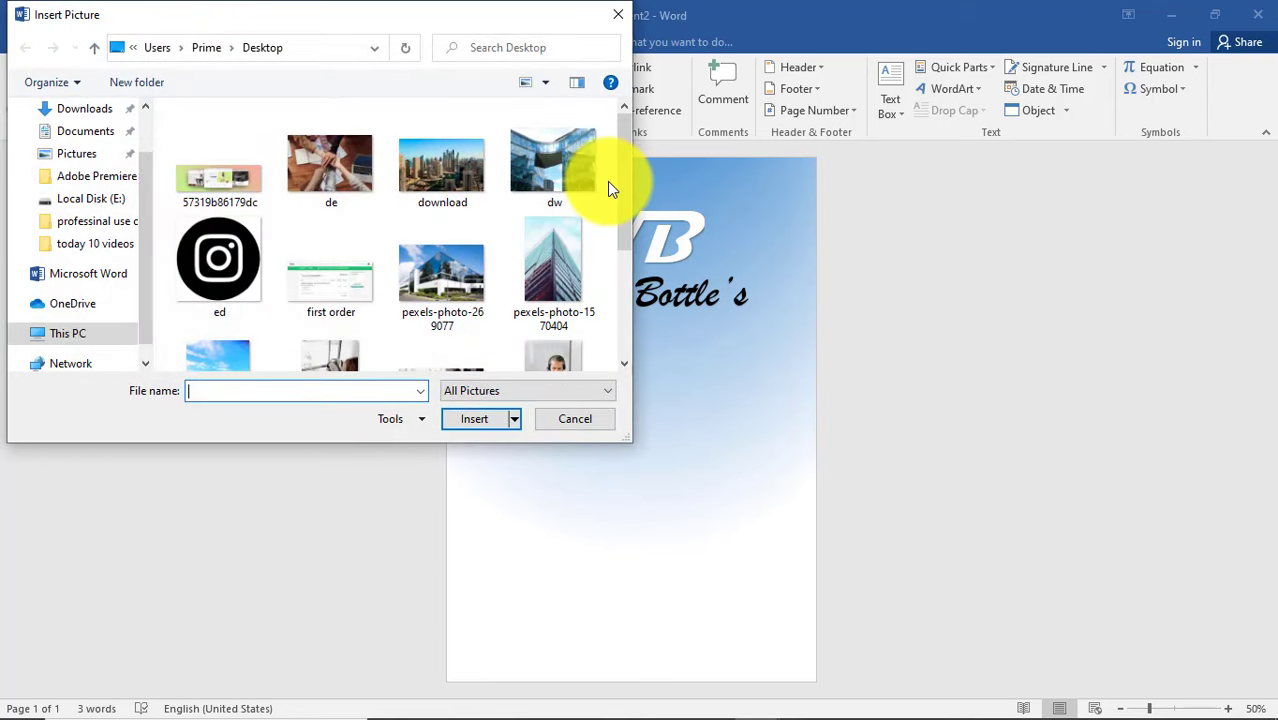
pyautogui.moveTo(622, 195); pyautogui.dragTo(628, 310)
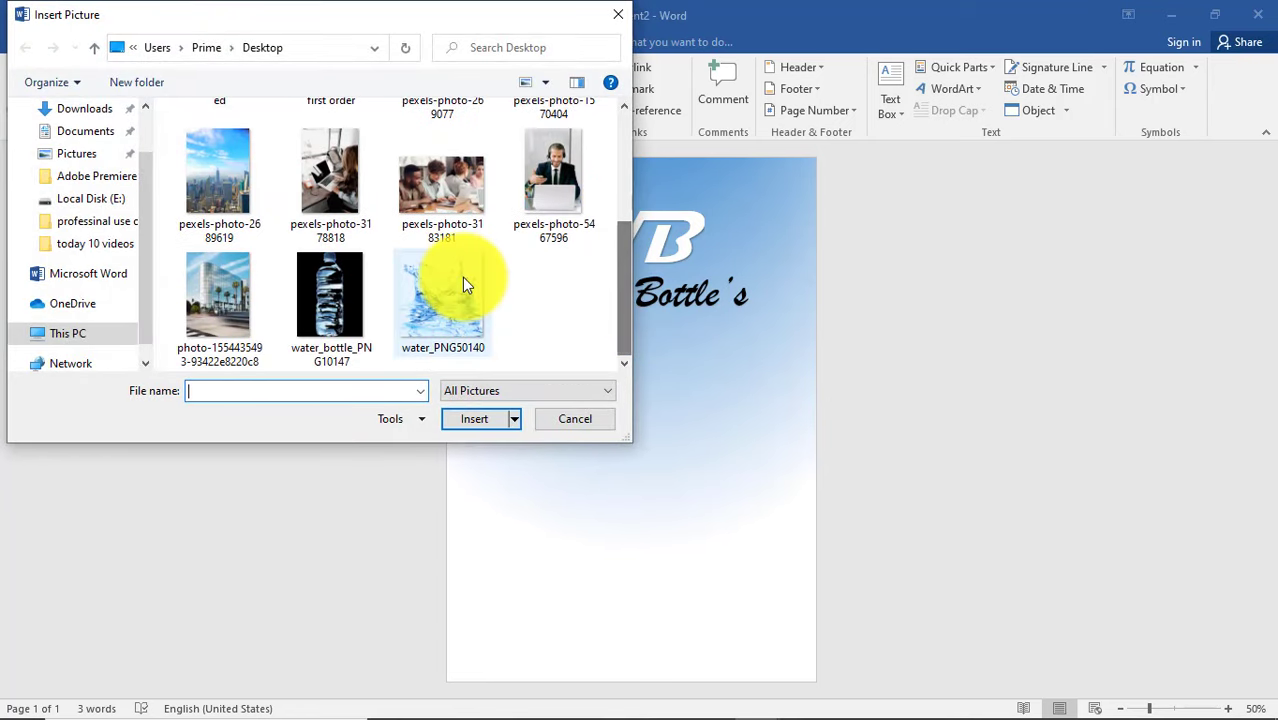
pyautogui.doubleClick(462, 277)
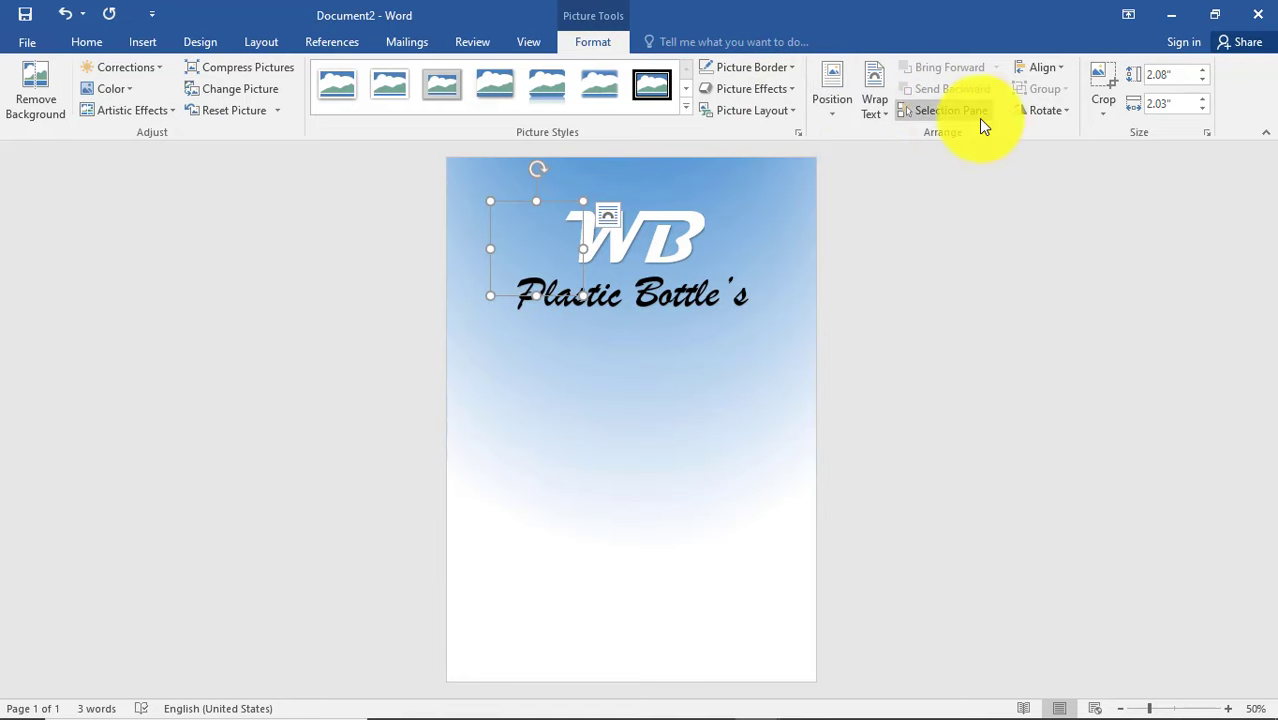
# Set the splash to Behind Text, enlarge it, and move it to the page bottom
pyautogui.click(873, 108)
pyautogui.click(902, 279)
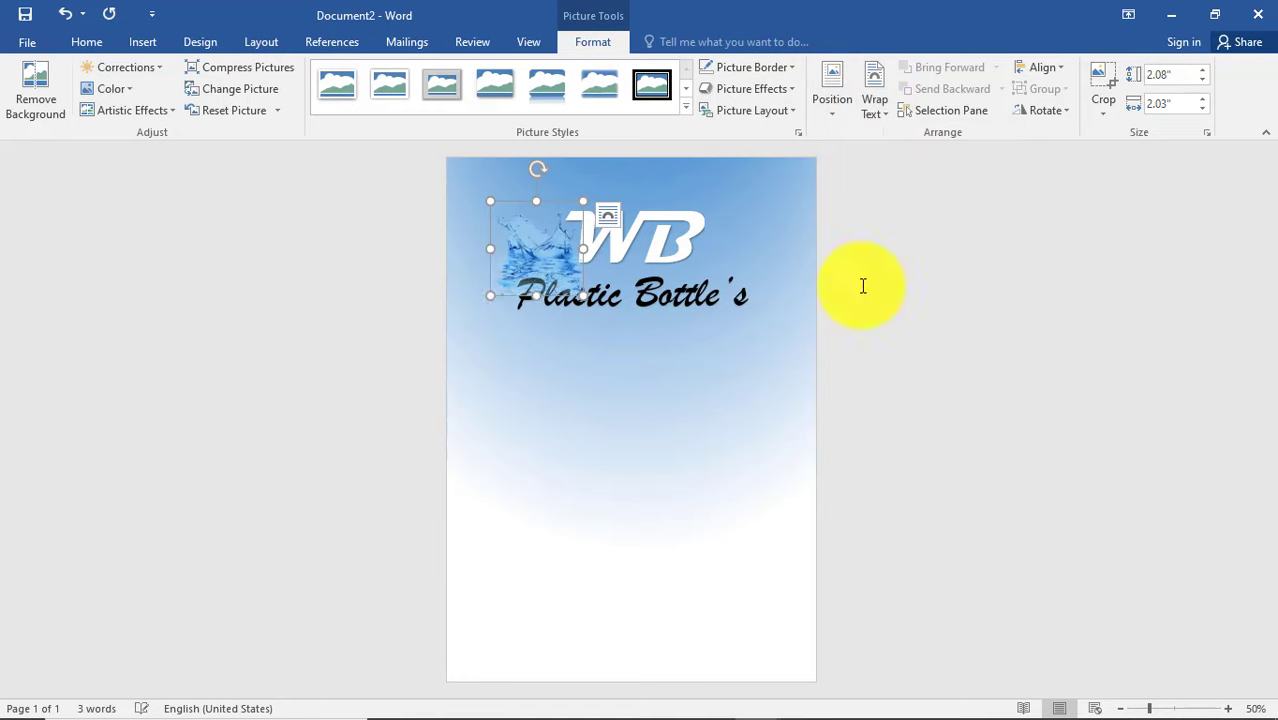
pyautogui.moveTo(583, 296); pyautogui.dragTo(670, 448)
pyautogui.moveTo(613, 365); pyautogui.dragTo(626, 618)
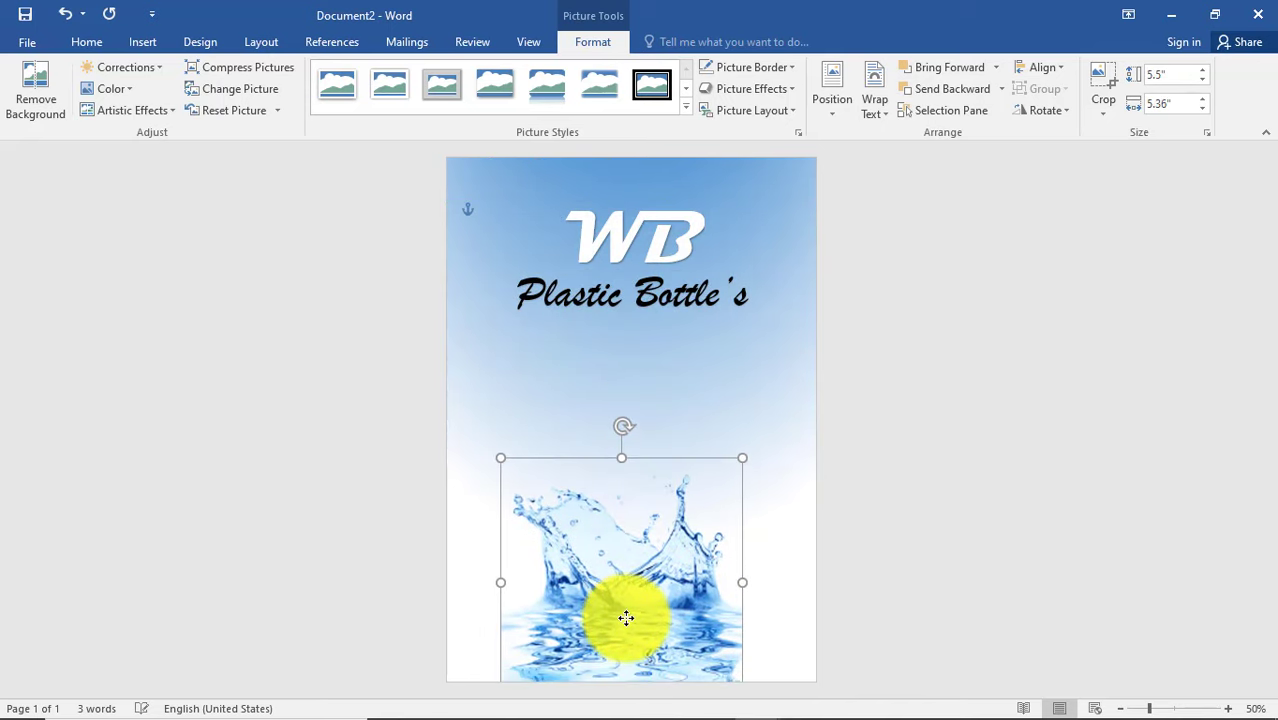
pyautogui.click(839, 531)
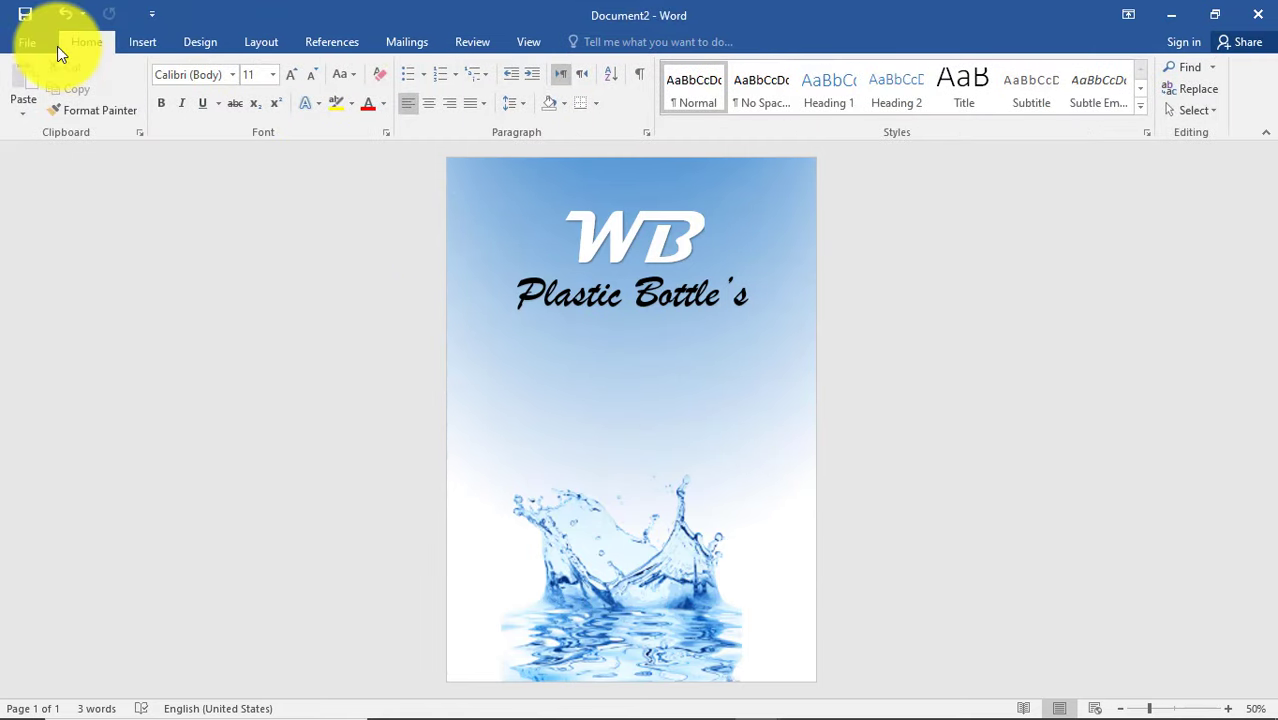
# Run a Bing image search for 'Bottle' and insert the clear Kinley bottle result
pyautogui.click(143, 41)
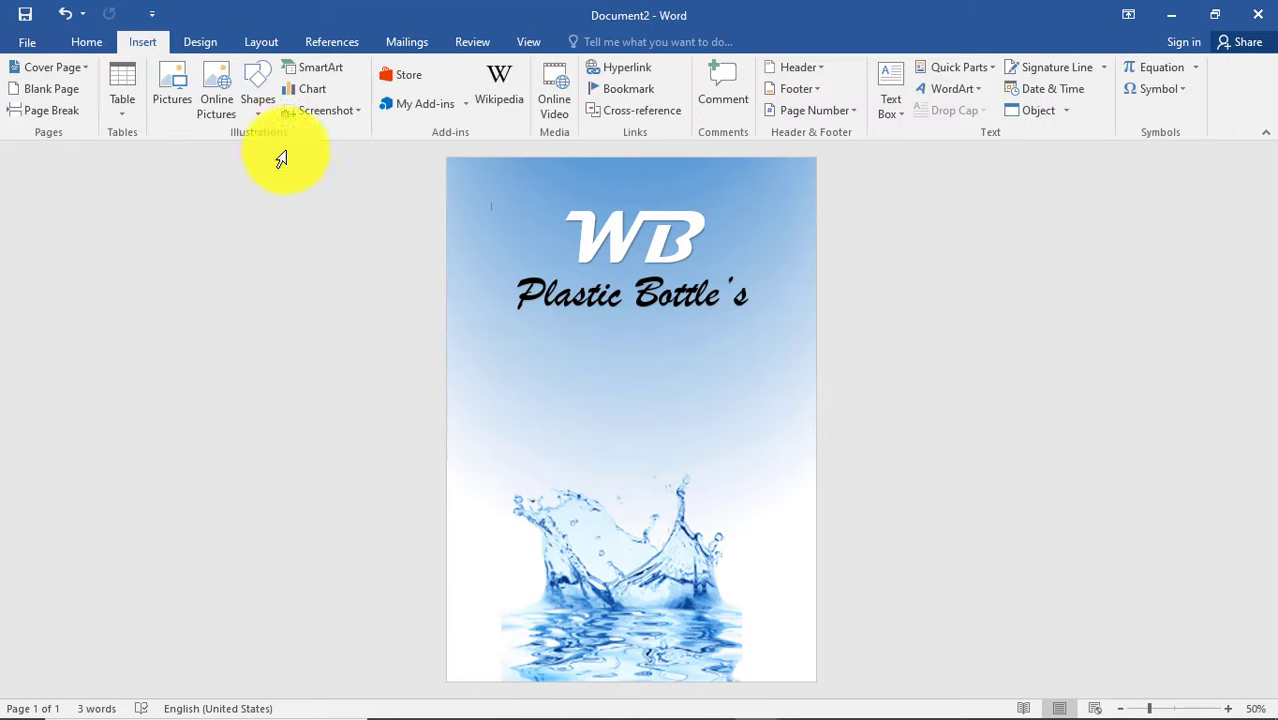
pyautogui.click(207, 107)
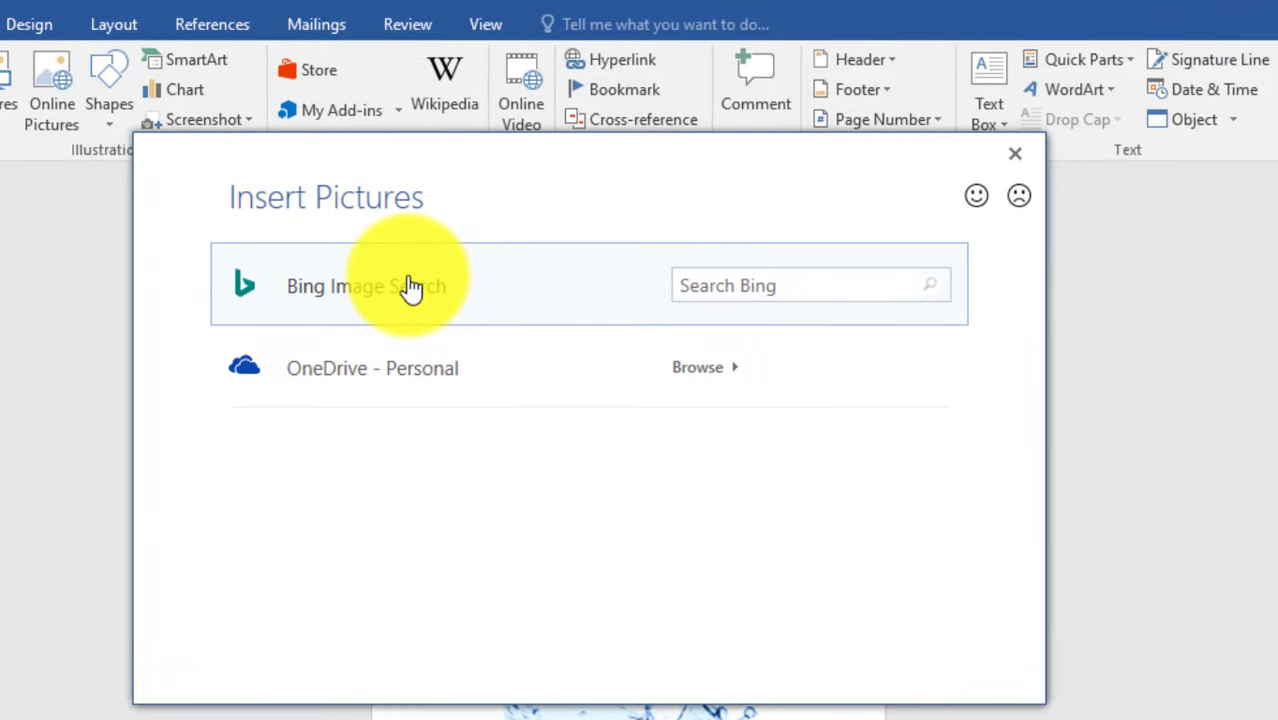
pyautogui.click(411, 287)
pyautogui.write('Bottle')
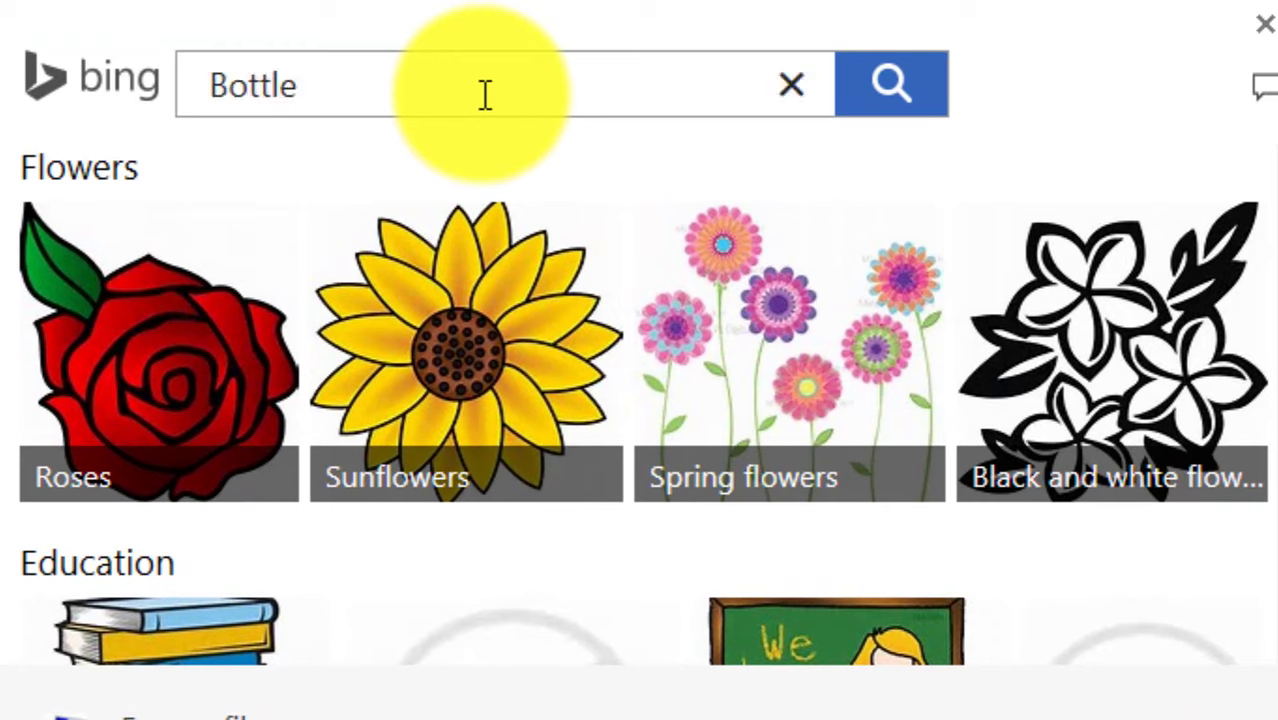
pyautogui.press('Return')
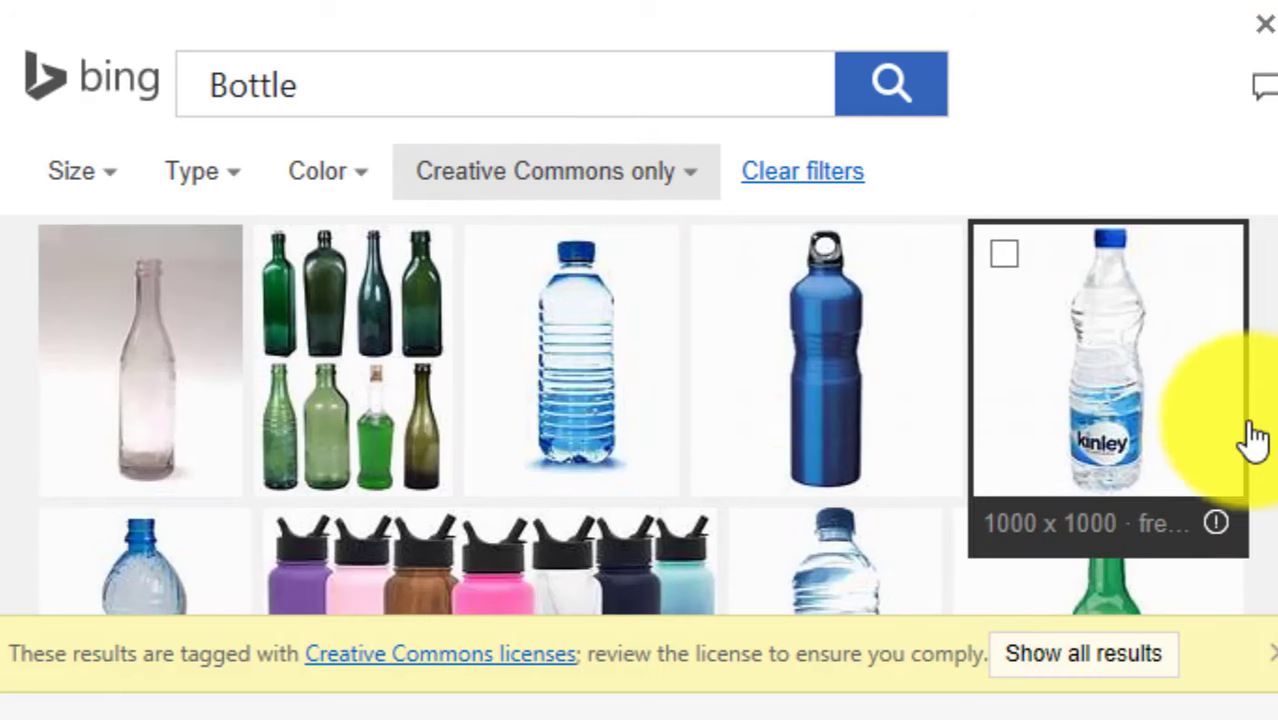
pyautogui.scroll(-5, 1274, 320)
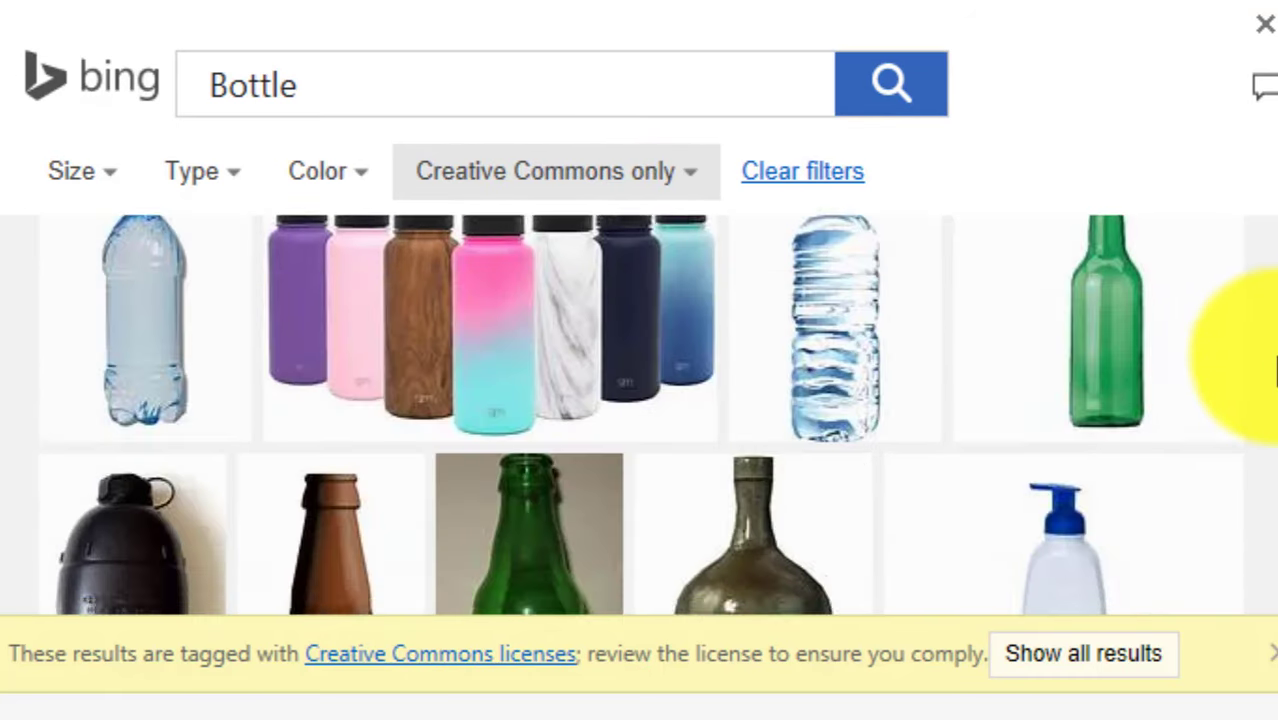
pyautogui.scroll(5, 1268, 310)
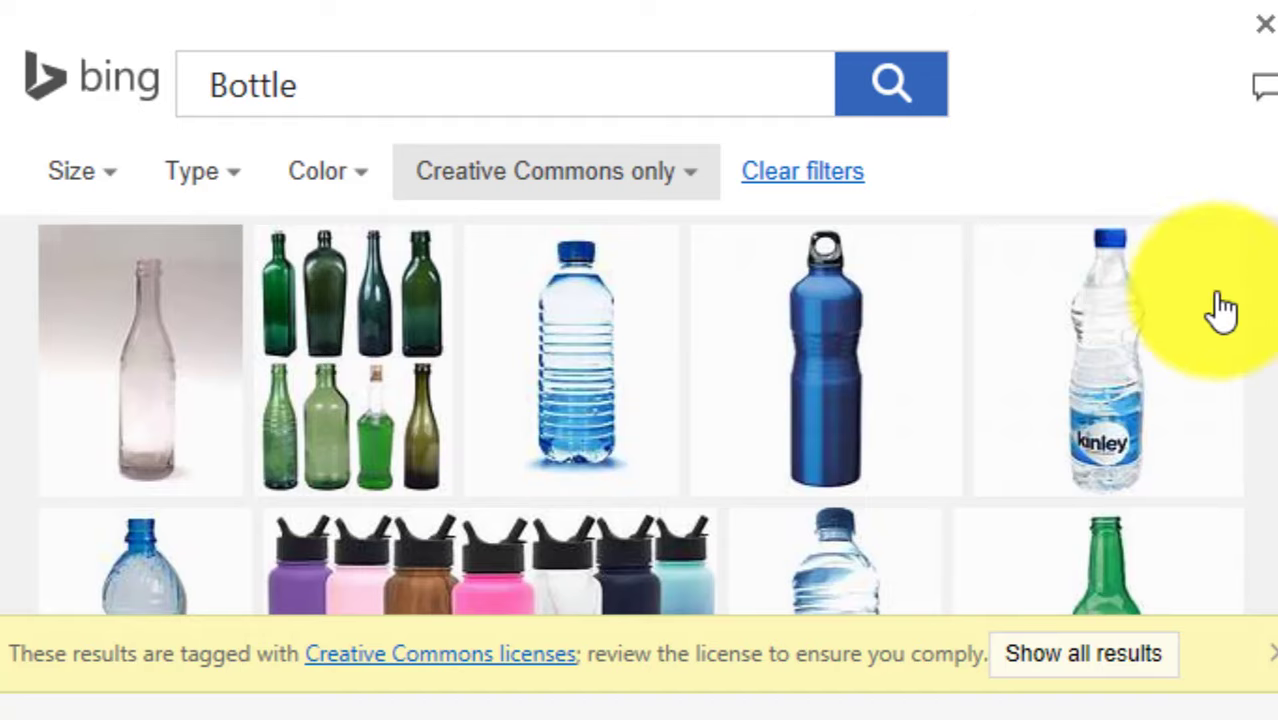
pyautogui.click(1004, 254)
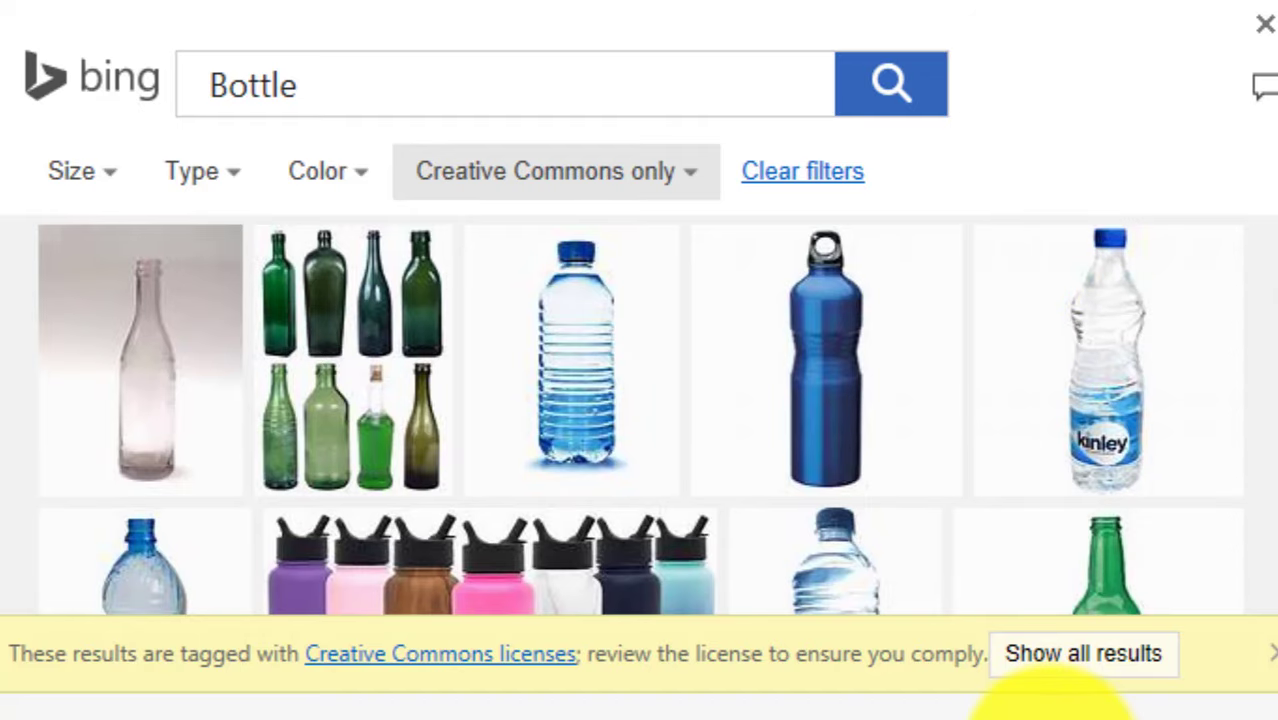
pyautogui.click(1041, 719)
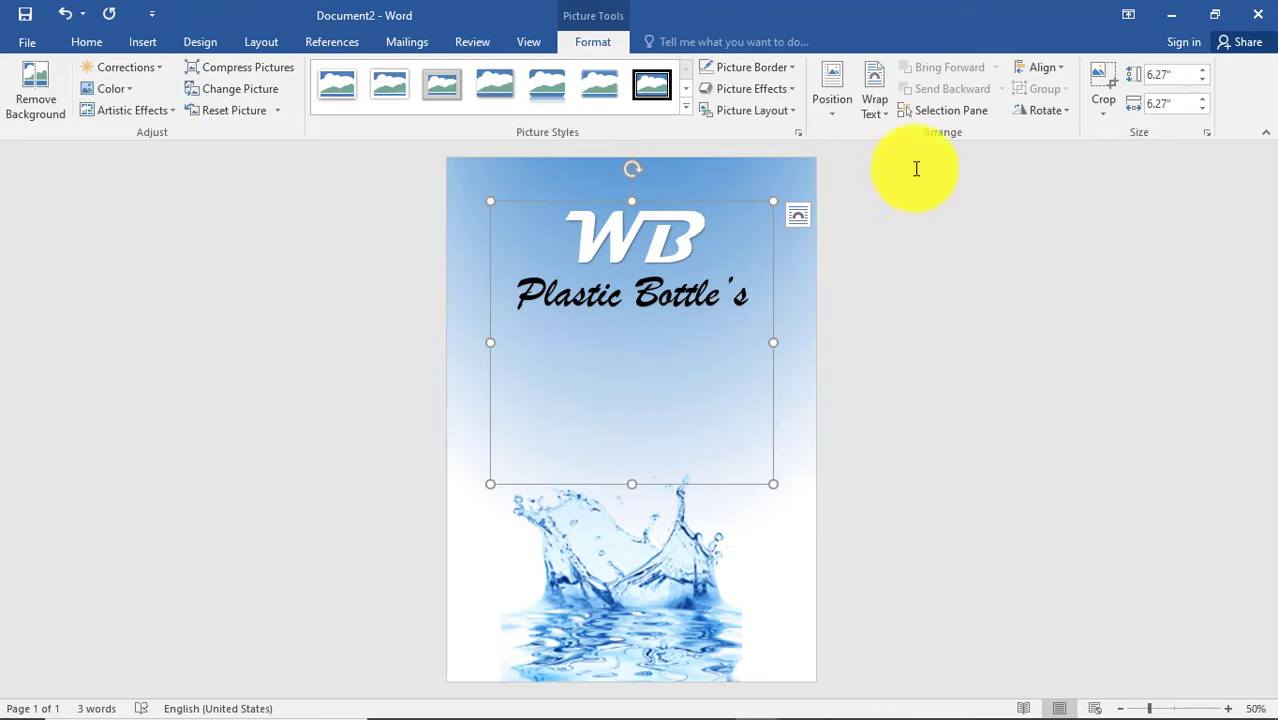
# Set the bottle to In Front of Text, drag it onto the splash, and send it backward
pyautogui.click(858, 116)
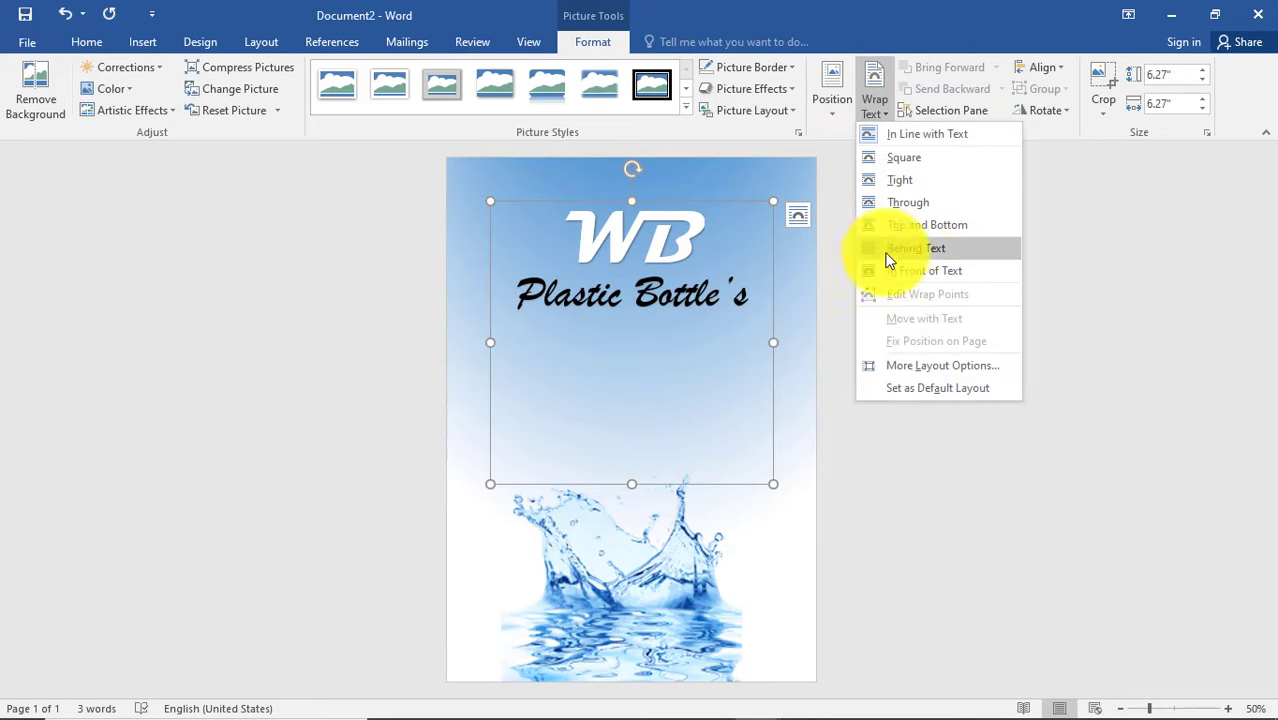
pyautogui.click(900, 274)
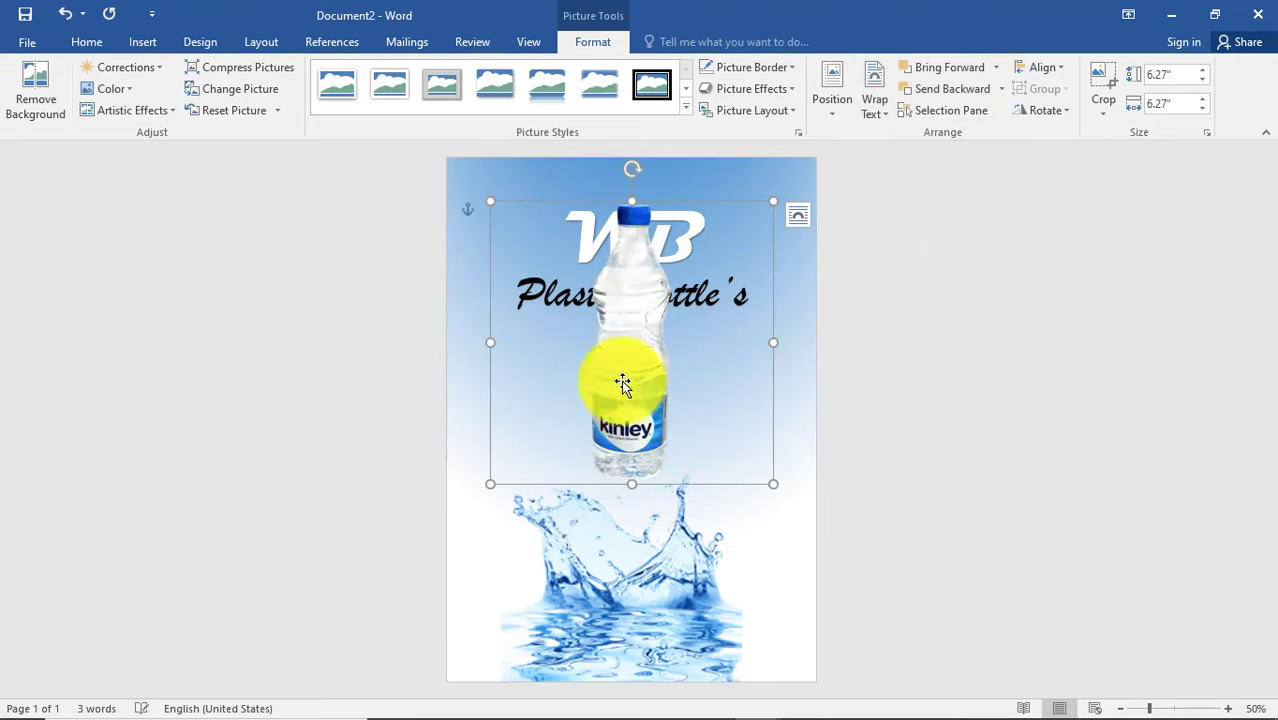
pyautogui.moveTo(635, 350)
pyautogui.mouseDown()
pyautogui.moveTo(635, 538)
pyautogui.moveTo(632, 518)
pyautogui.mouseUp()
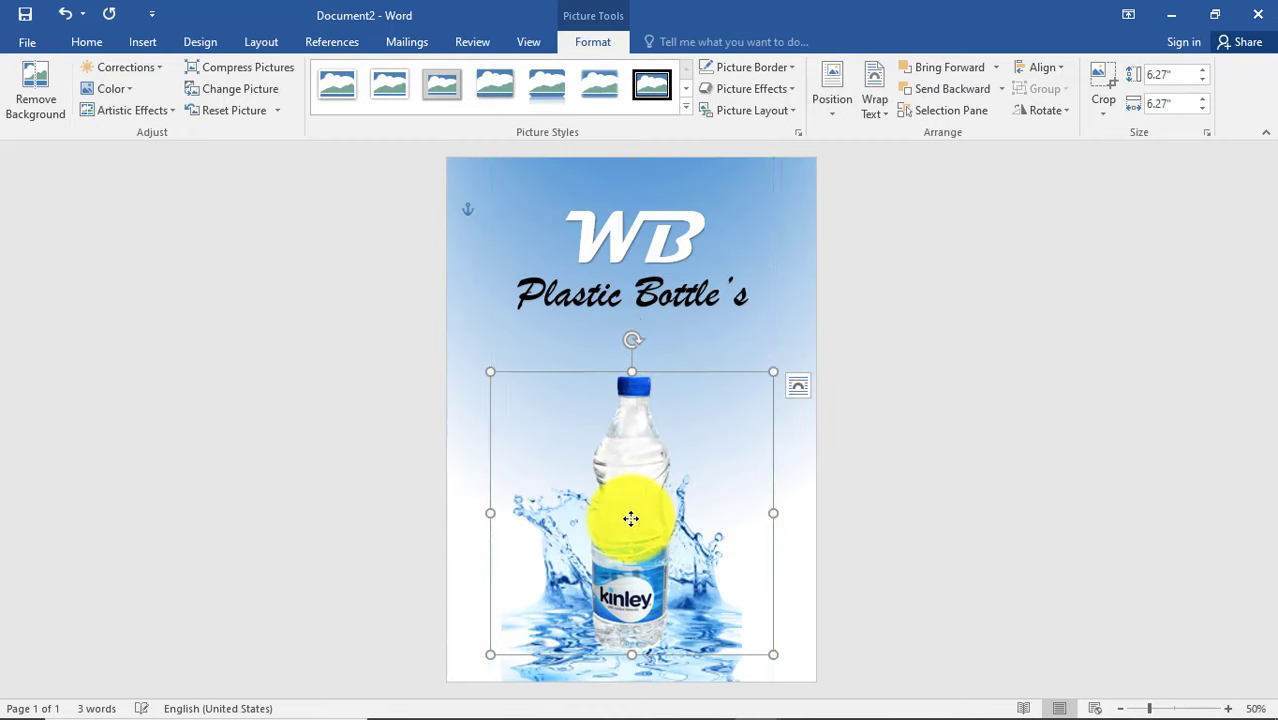
pyautogui.rightClick(632, 518)
pyautogui.moveTo(690, 388)
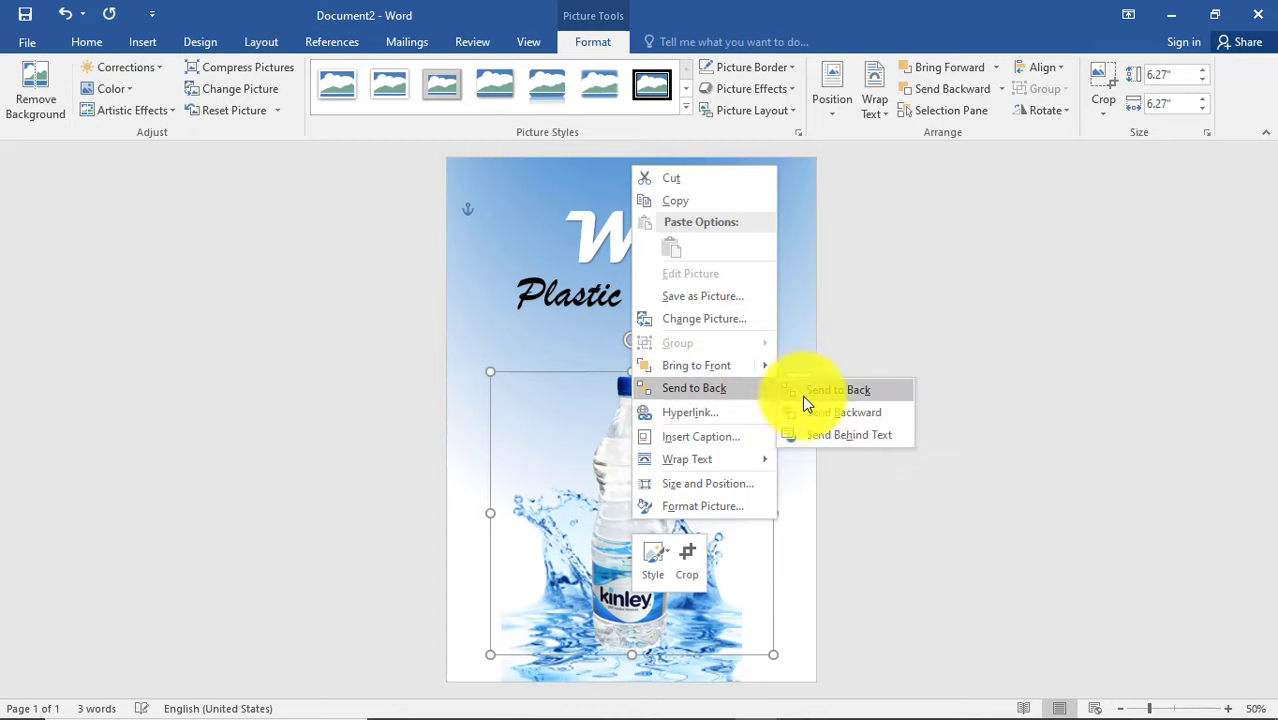
pyautogui.click(815, 409)
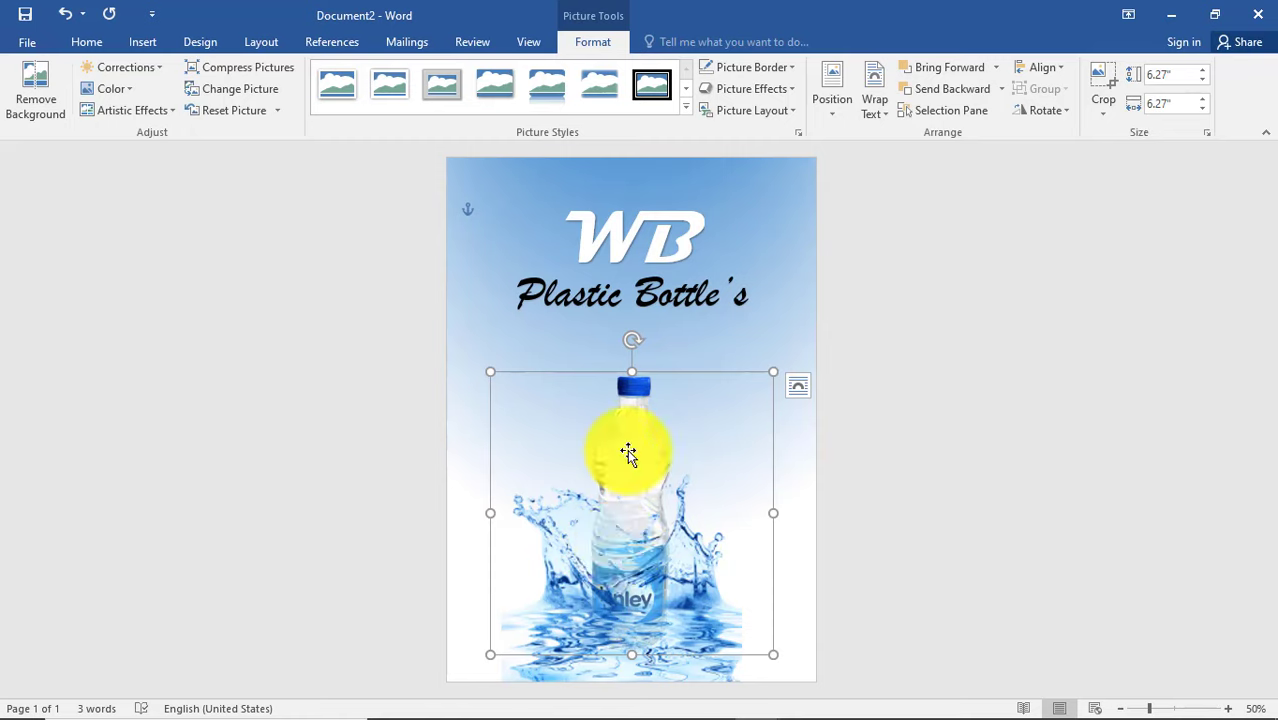
# Tilt the bottle picture about 45 degrees diagonally and shift it up and left
pyautogui.moveTo(628, 453); pyautogui.dragTo(642, 443)
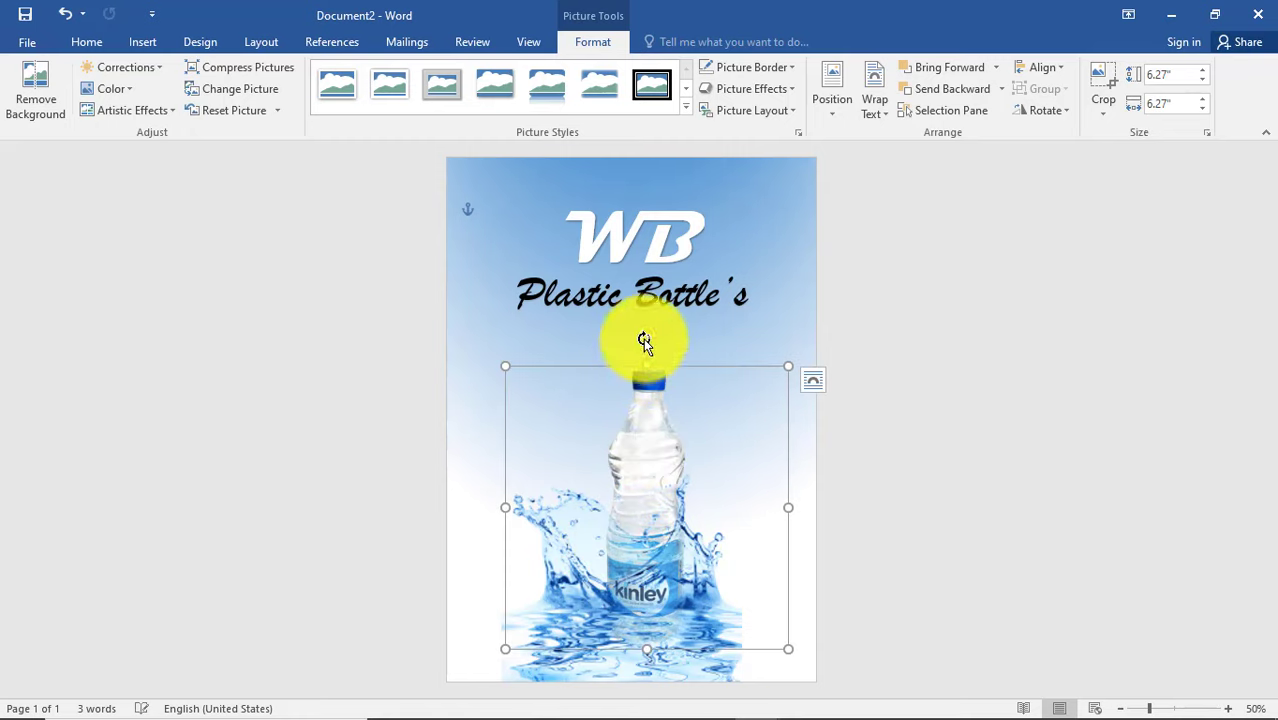
pyautogui.moveTo(643, 338); pyautogui.dragTo(516, 393)
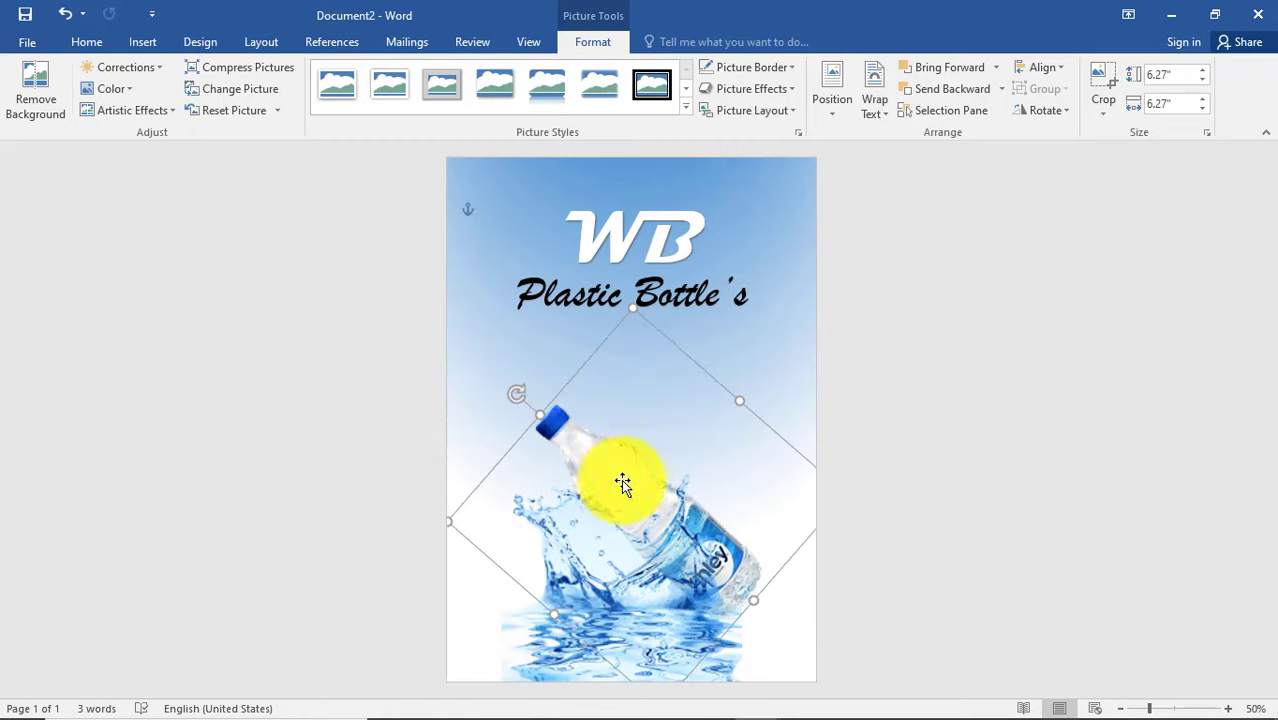
pyautogui.hotkey('ctrl', 'z')
pyautogui.moveTo(619, 522); pyautogui.dragTo(642, 499)
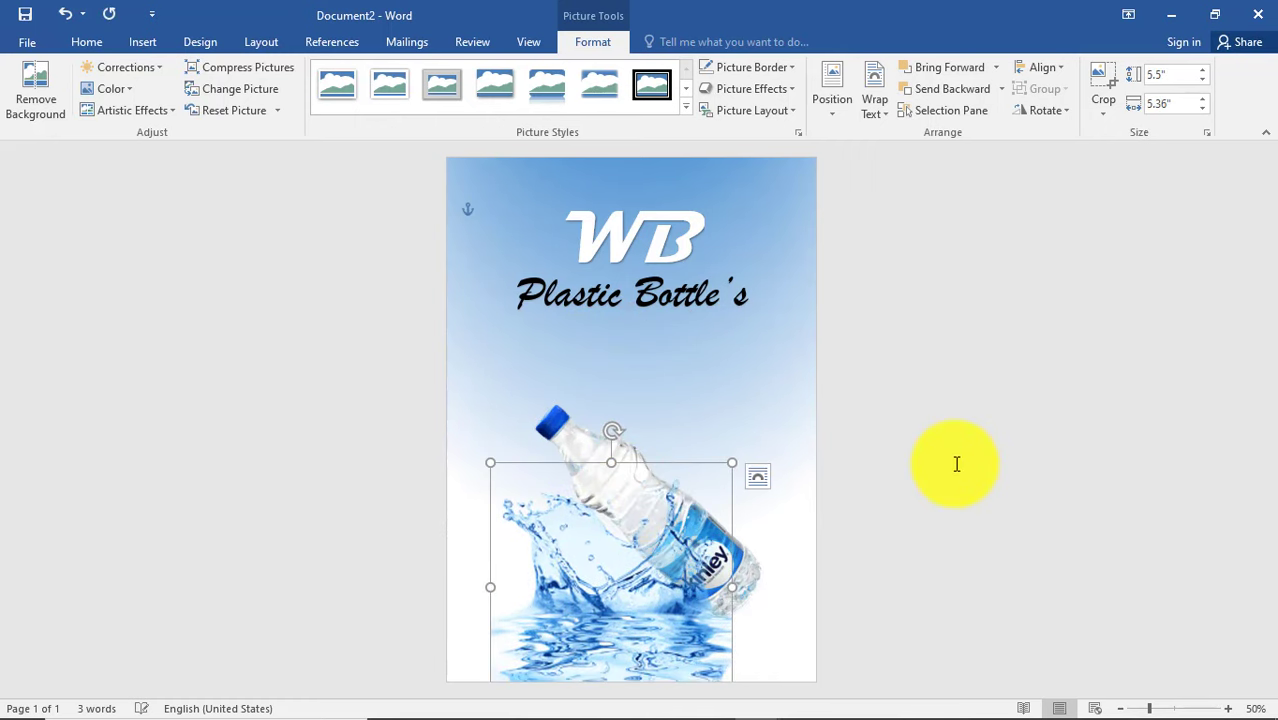
pyautogui.click(956, 464)
pyautogui.click(613, 450)
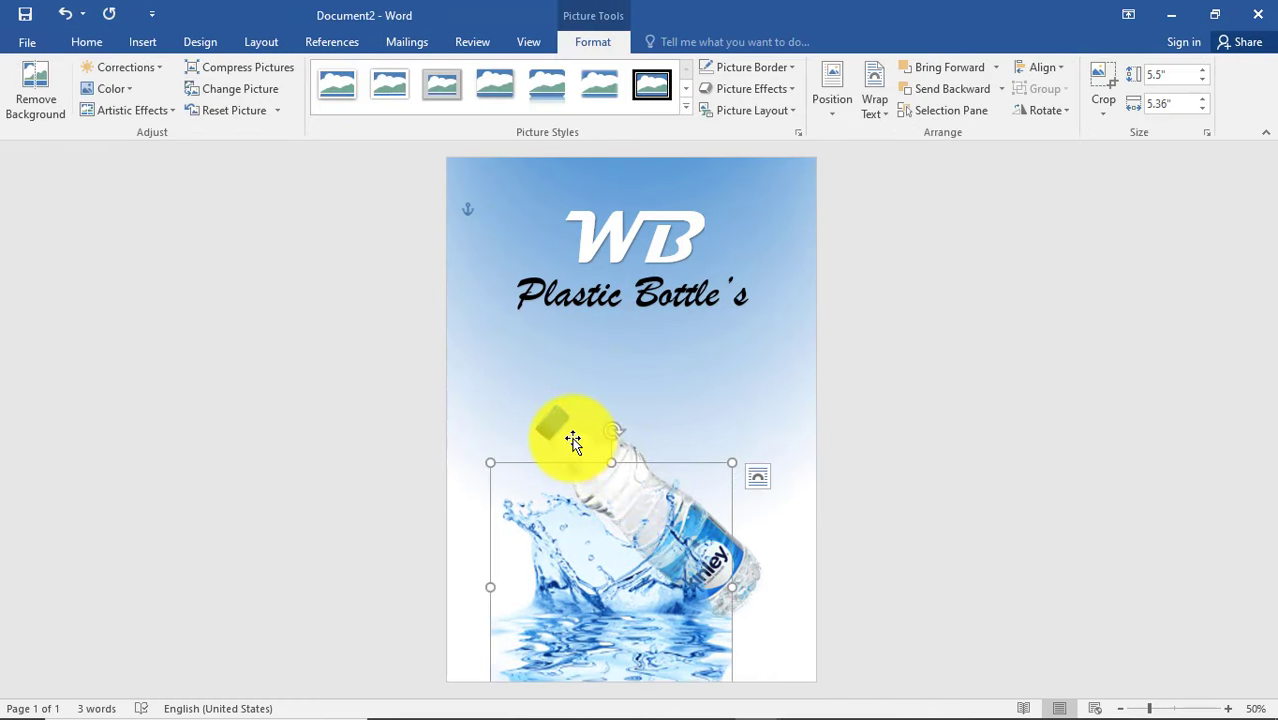
pyautogui.hotkey('ctrl', 'y')
pyautogui.moveTo(579, 437); pyautogui.dragTo(531, 452)
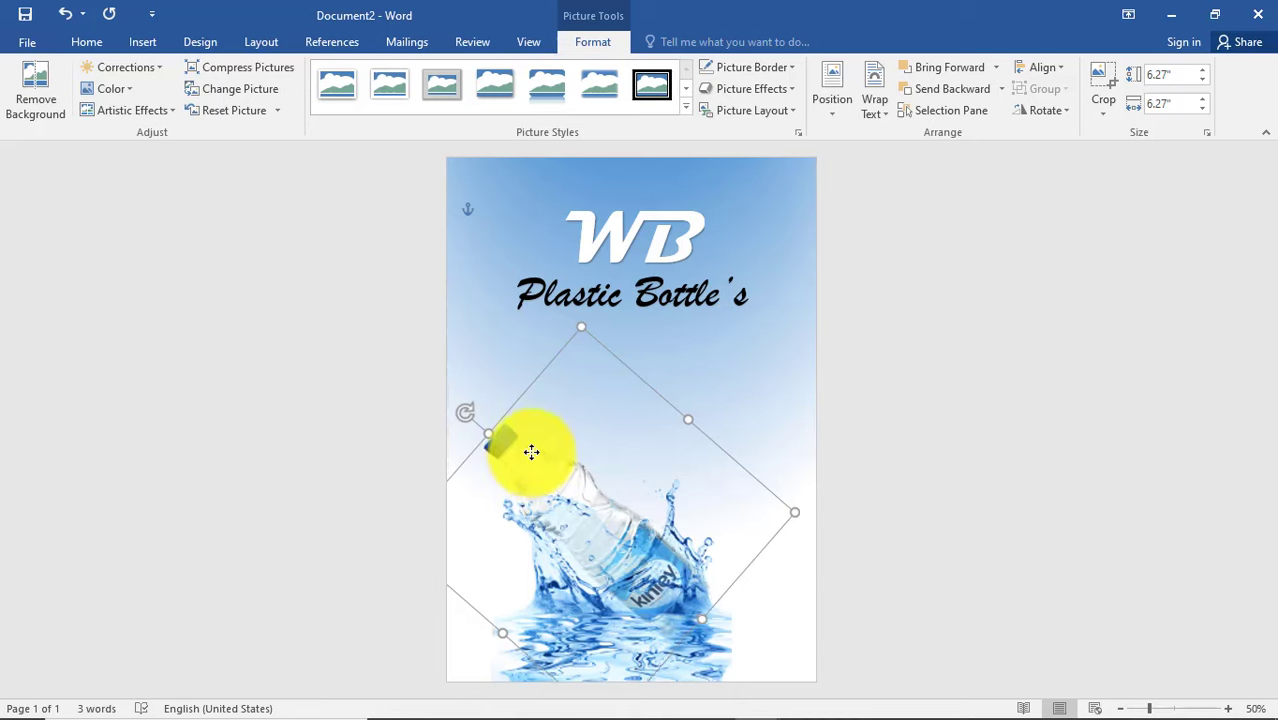
# Enlarge the tilted bottle picture to about 6.07" × 5.92" and move it toward the page bottom
pyautogui.click(884, 650)
pyautogui.click(650, 600)
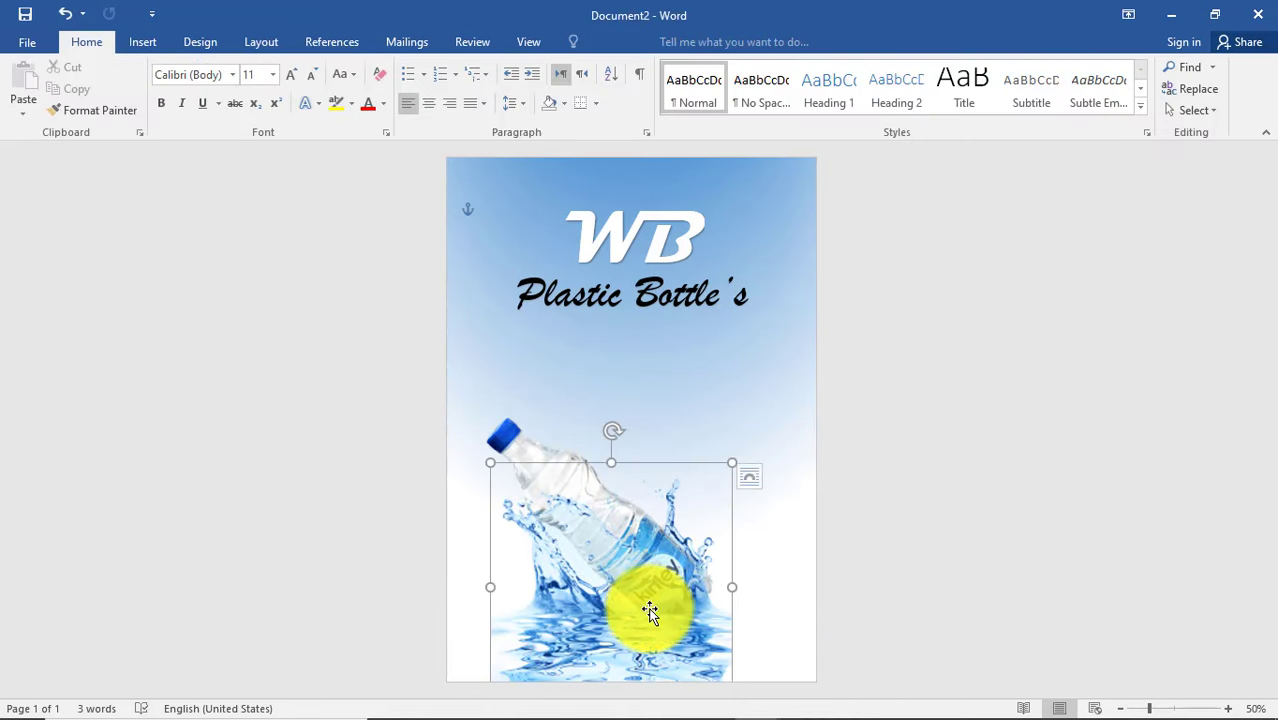
pyautogui.moveTo(650, 612); pyautogui.dragTo(670, 608)
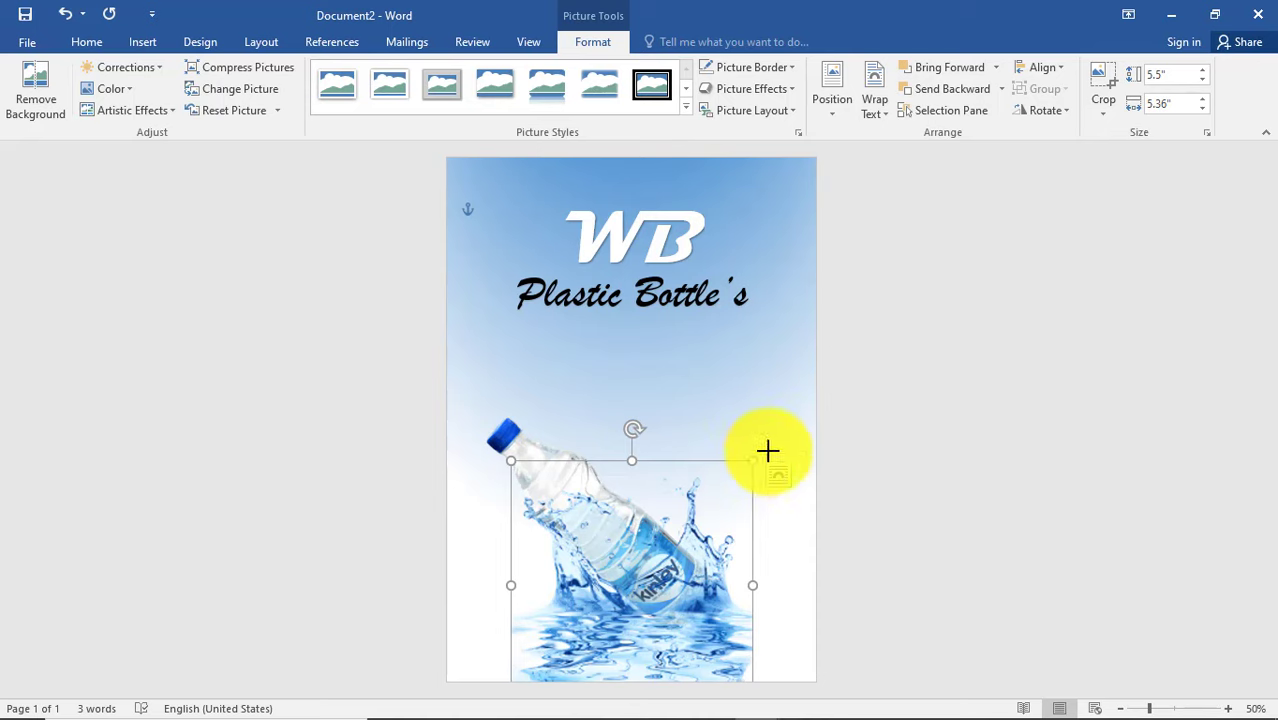
pyautogui.moveTo(767, 451); pyautogui.dragTo(776, 437)
pyautogui.moveTo(673, 530)
pyautogui.mouseDown()
pyautogui.moveTo(644, 563)
pyautogui.moveTo(654, 539)
pyautogui.mouseUp()
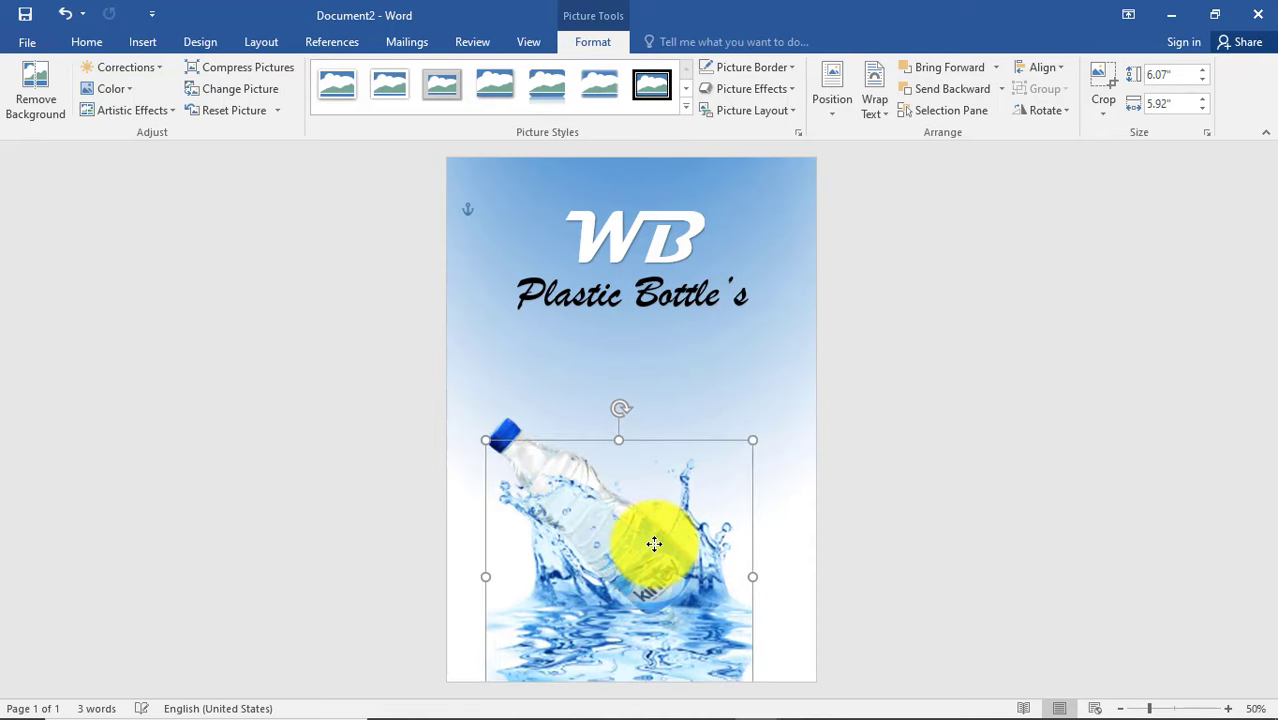
# Re-tilt the bottle picture about 45 degrees and raise it slightly
pyautogui.click(944, 579)
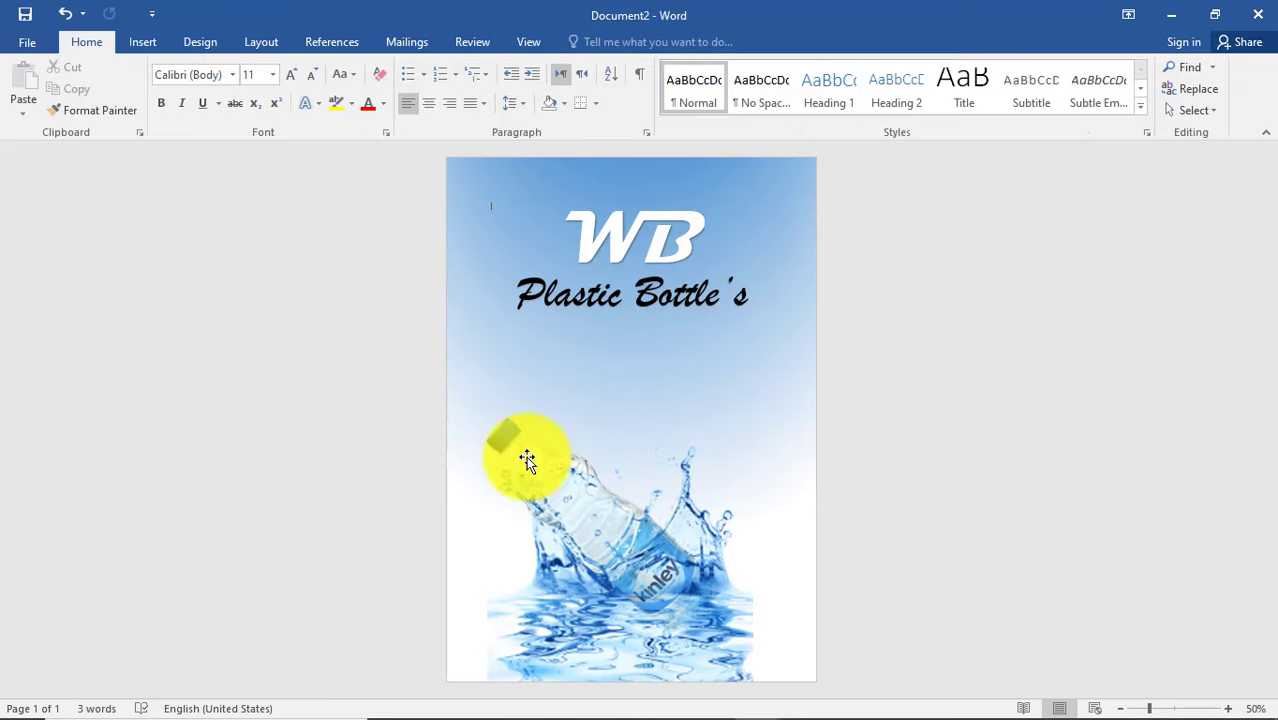
pyautogui.click(518, 457)
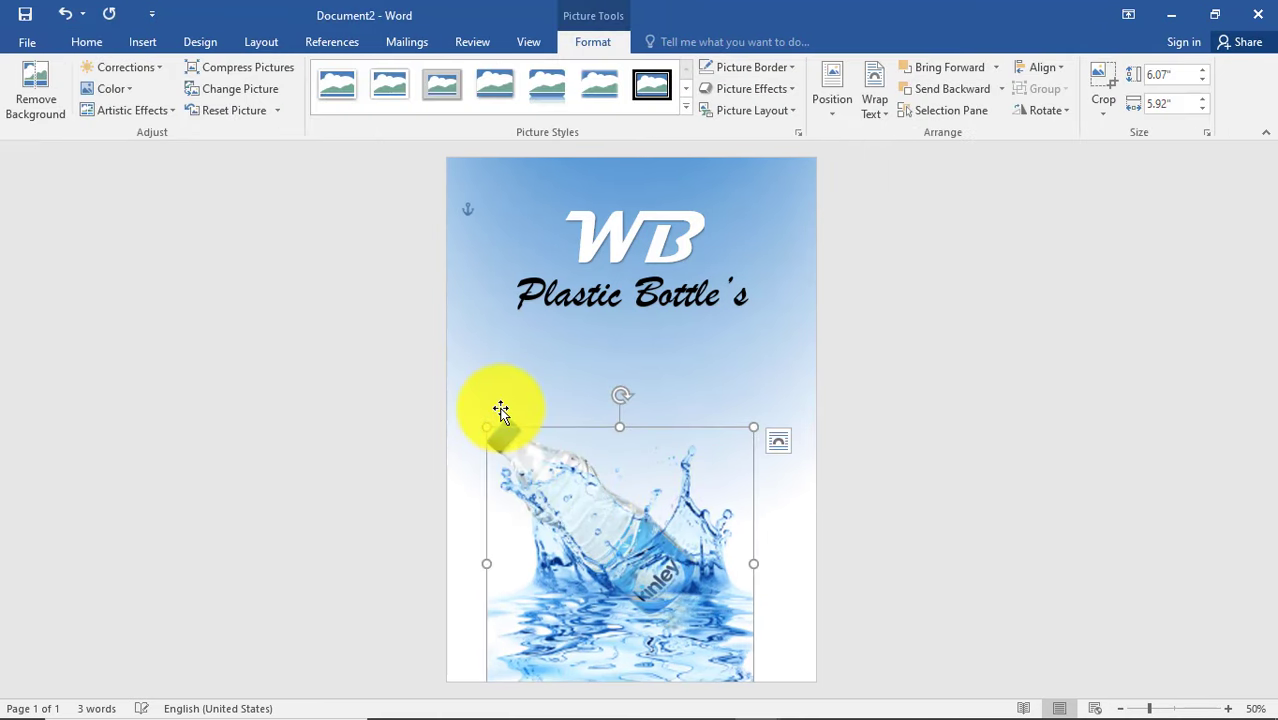
pyautogui.click(501, 412)
pyautogui.click(504, 430)
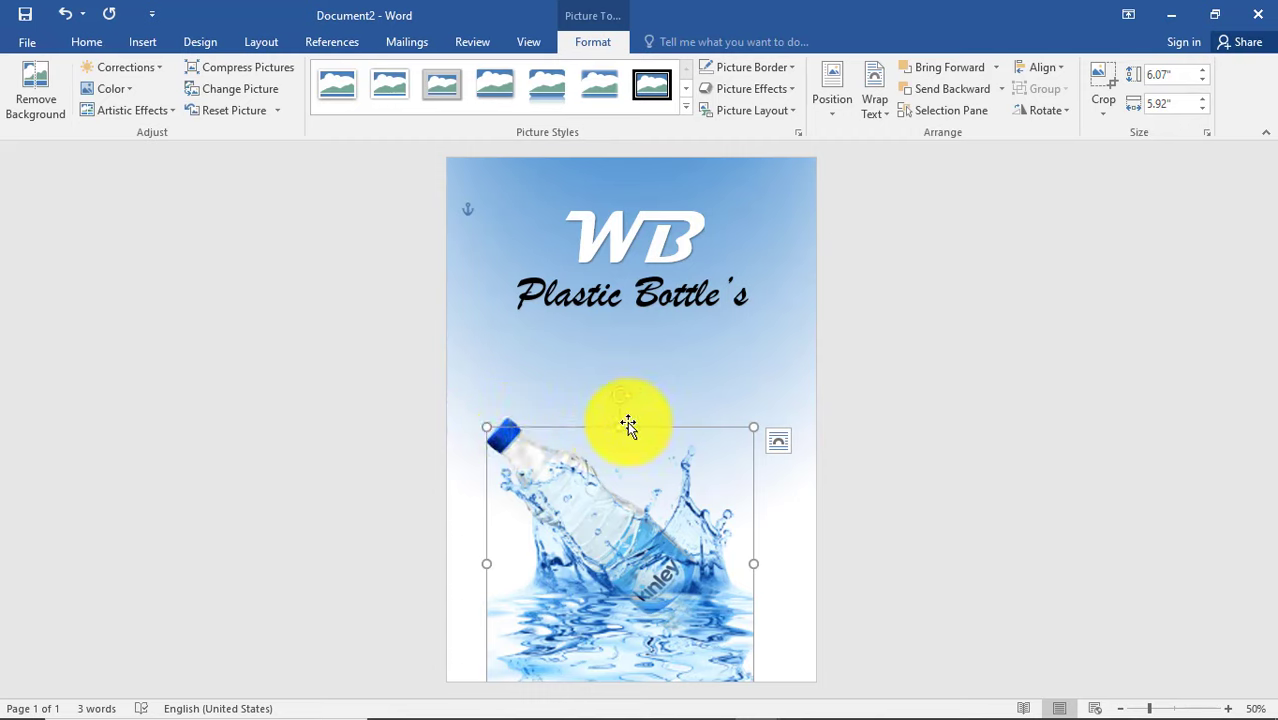
pyautogui.moveTo(621, 395)
pyautogui.mouseDown()
pyautogui.moveTo(503, 403)
pyautogui.moveTo(555, 518)
pyautogui.mouseUp()
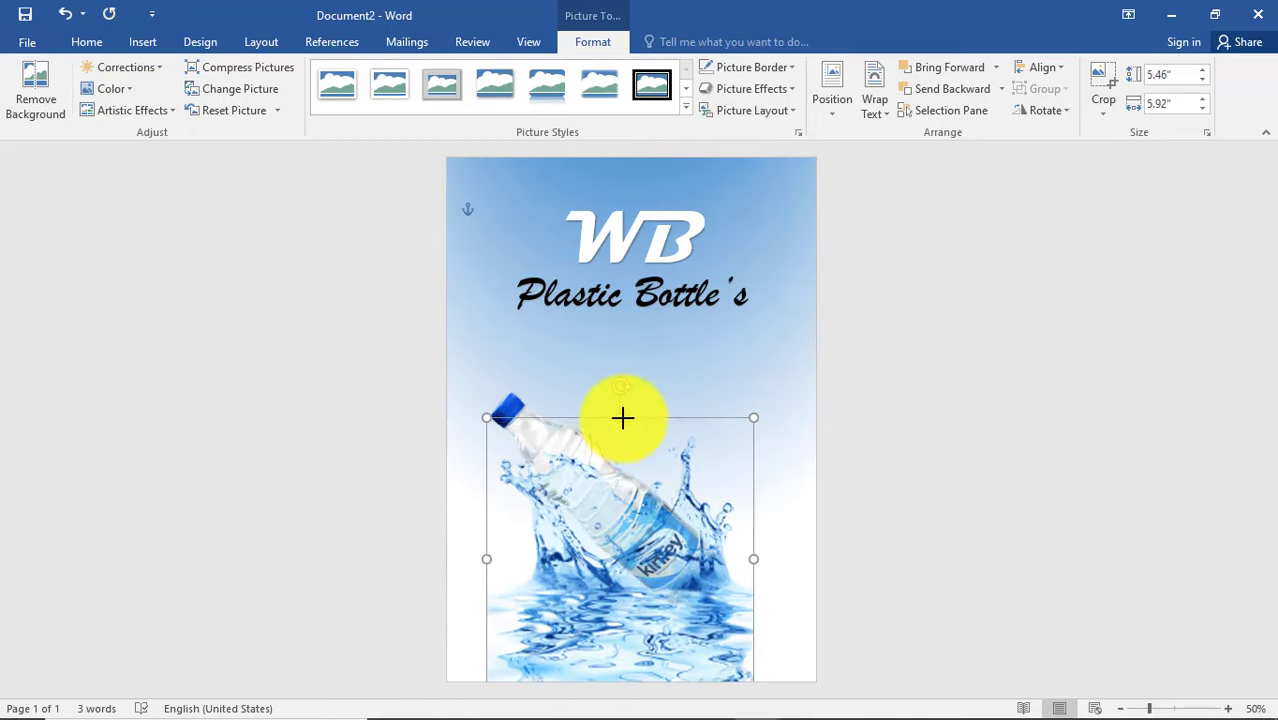
pyautogui.moveTo(622, 436); pyautogui.dragTo(623, 424)
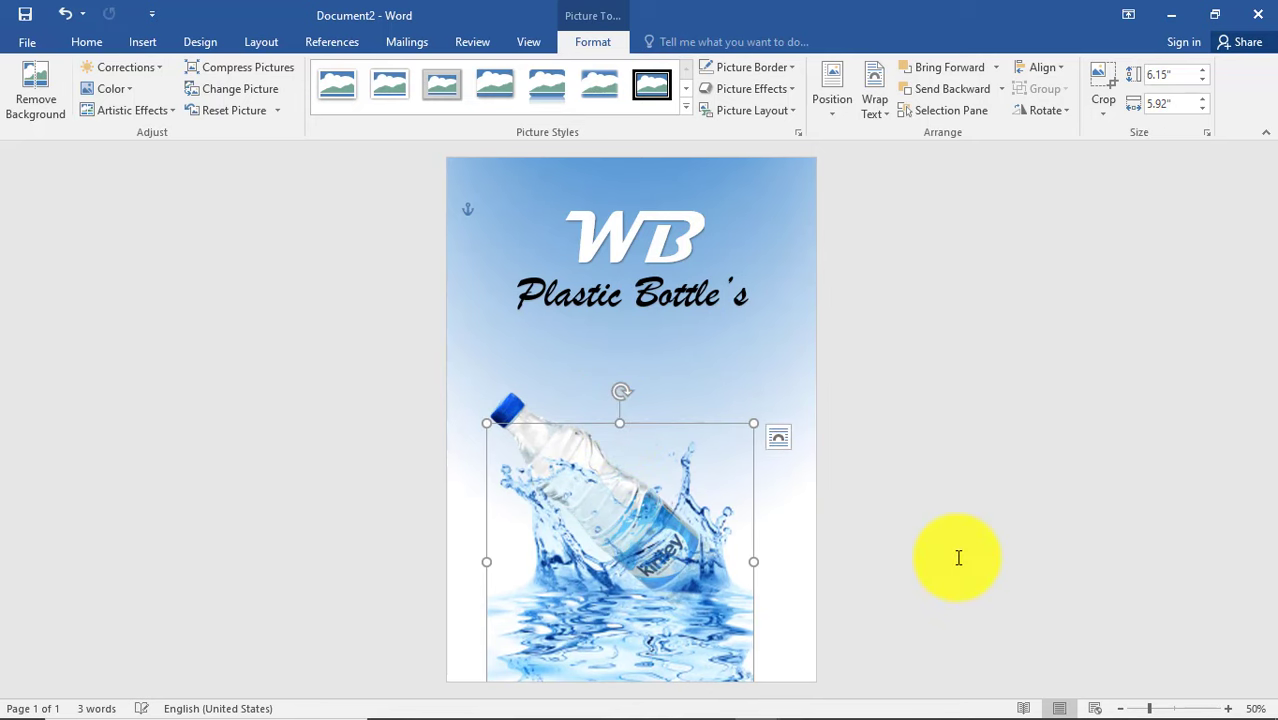
# Stretch the bottle picture slightly wider to about 6.15" × 5.92"
pyautogui.click(958, 557)
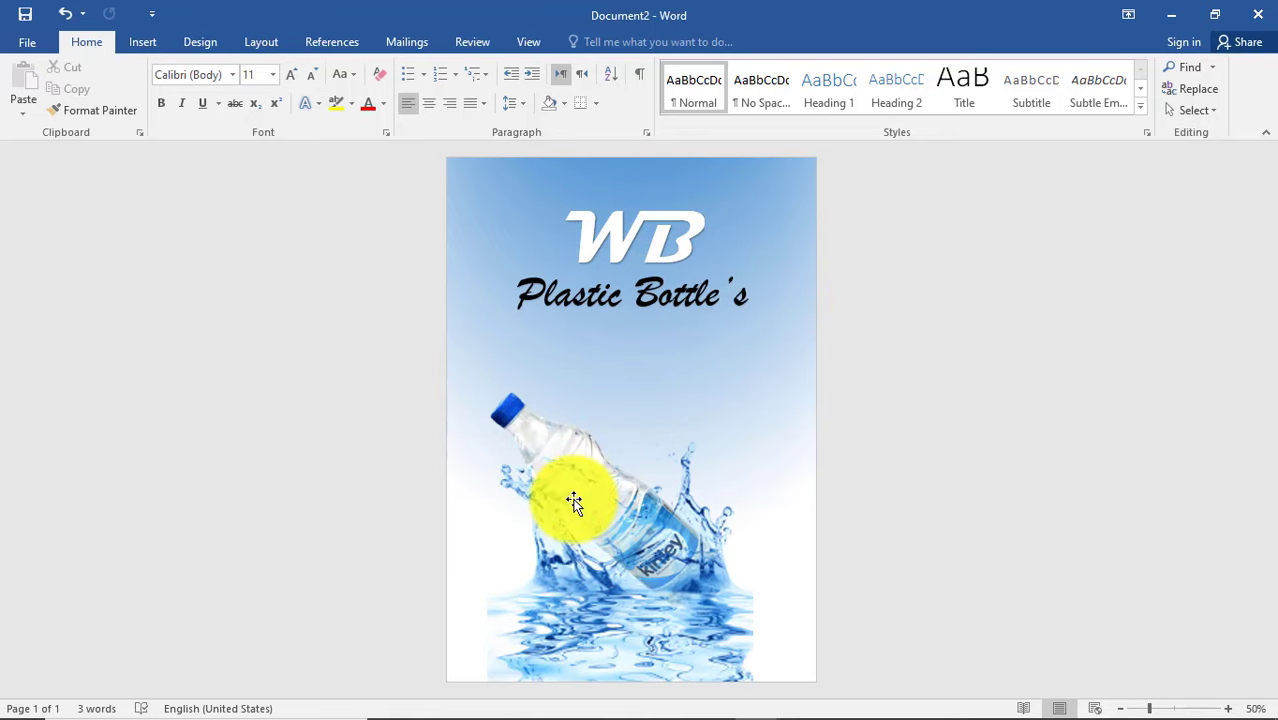
pyautogui.click(744, 655)
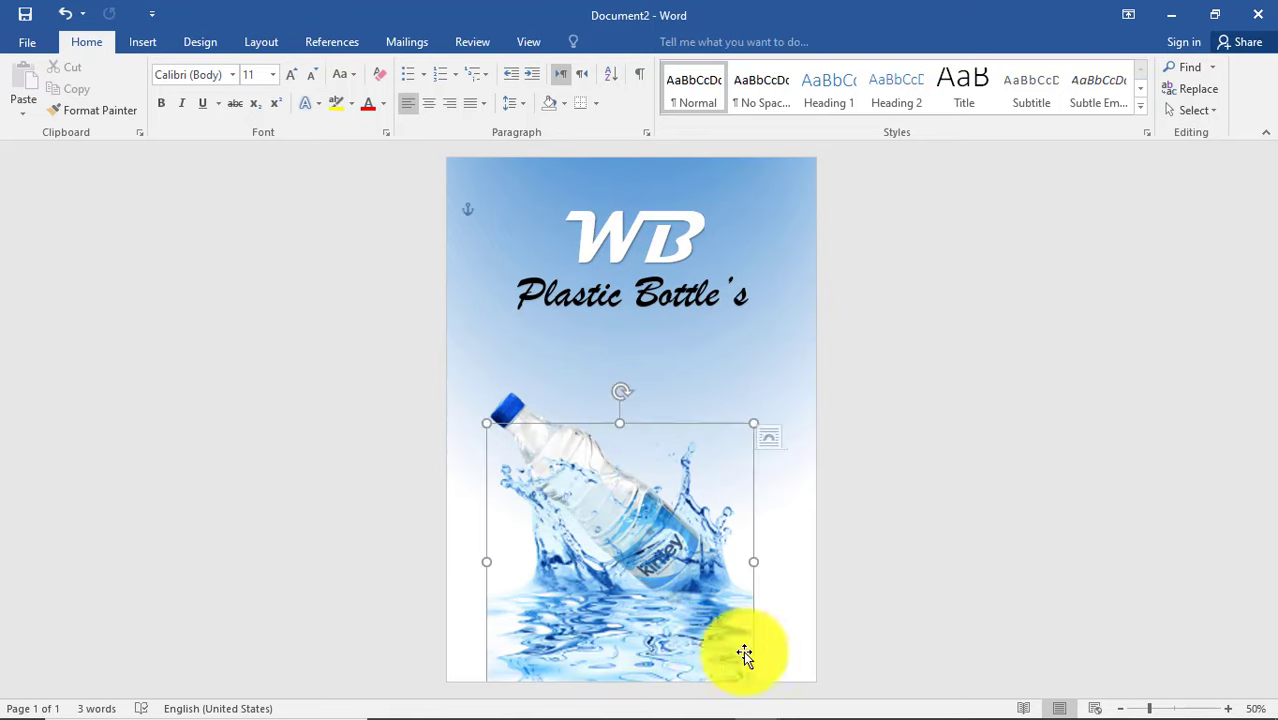
pyautogui.doubleClick(744, 655)
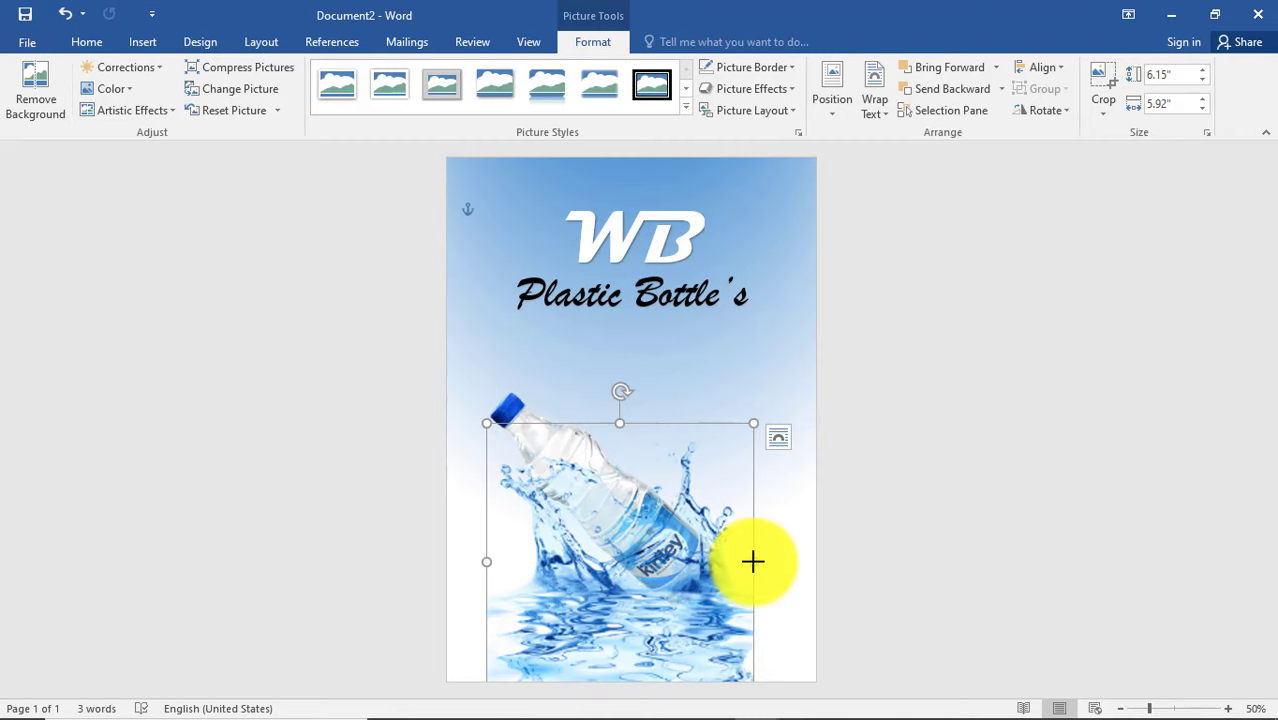
pyautogui.moveTo(752, 561); pyautogui.dragTo(755, 560)
pyautogui.click(784, 543)
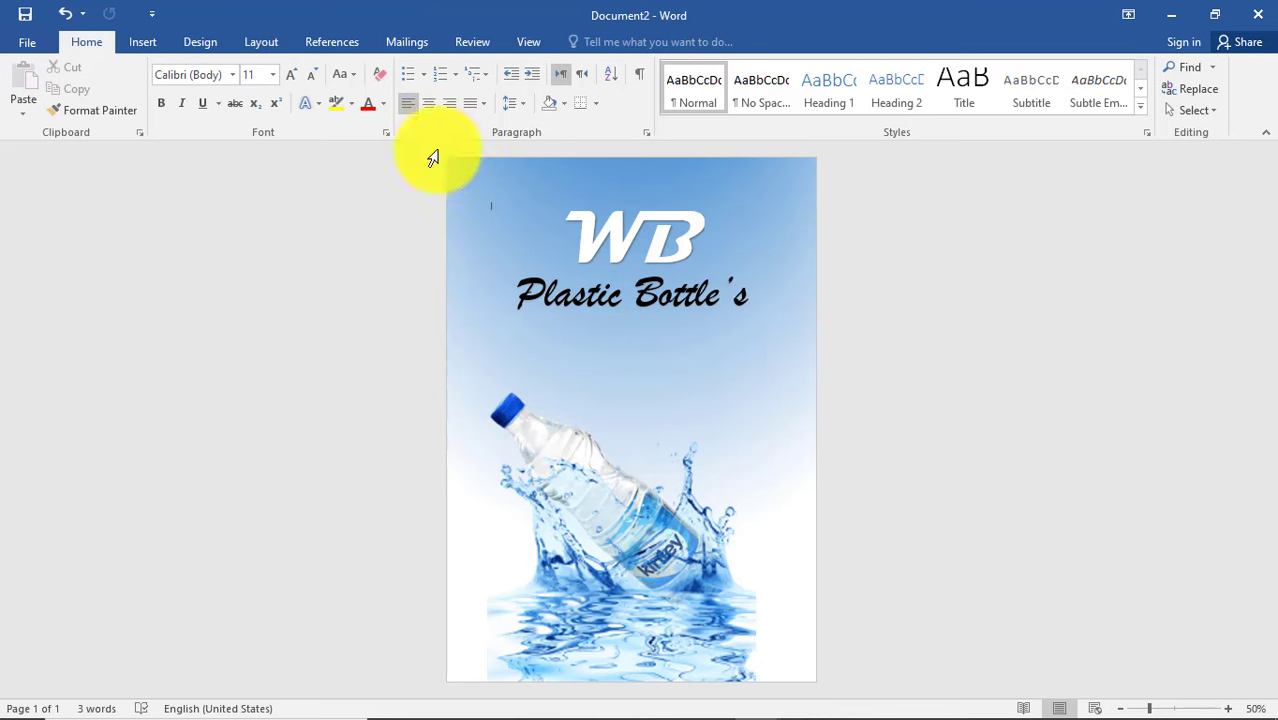
# Draw a text box about 3.29" × 4.06" to the right of the bottle, below the title
pyautogui.click(144, 46)
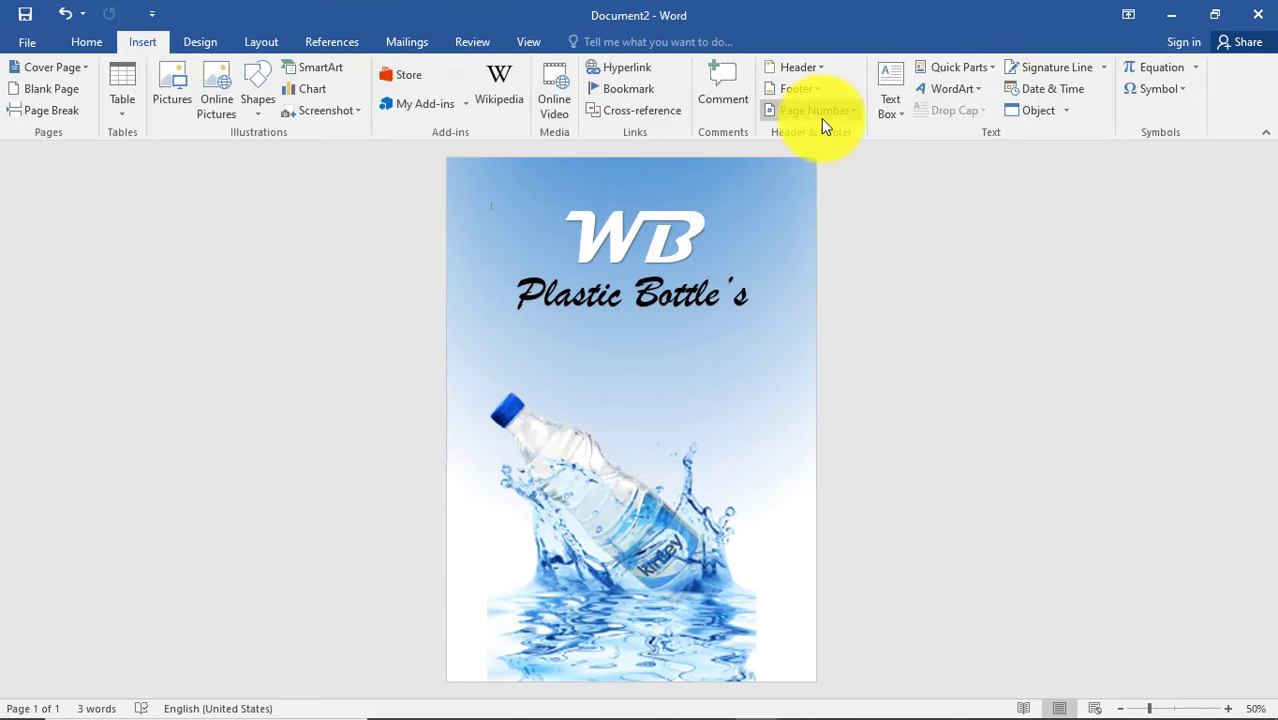
pyautogui.click(889, 104)
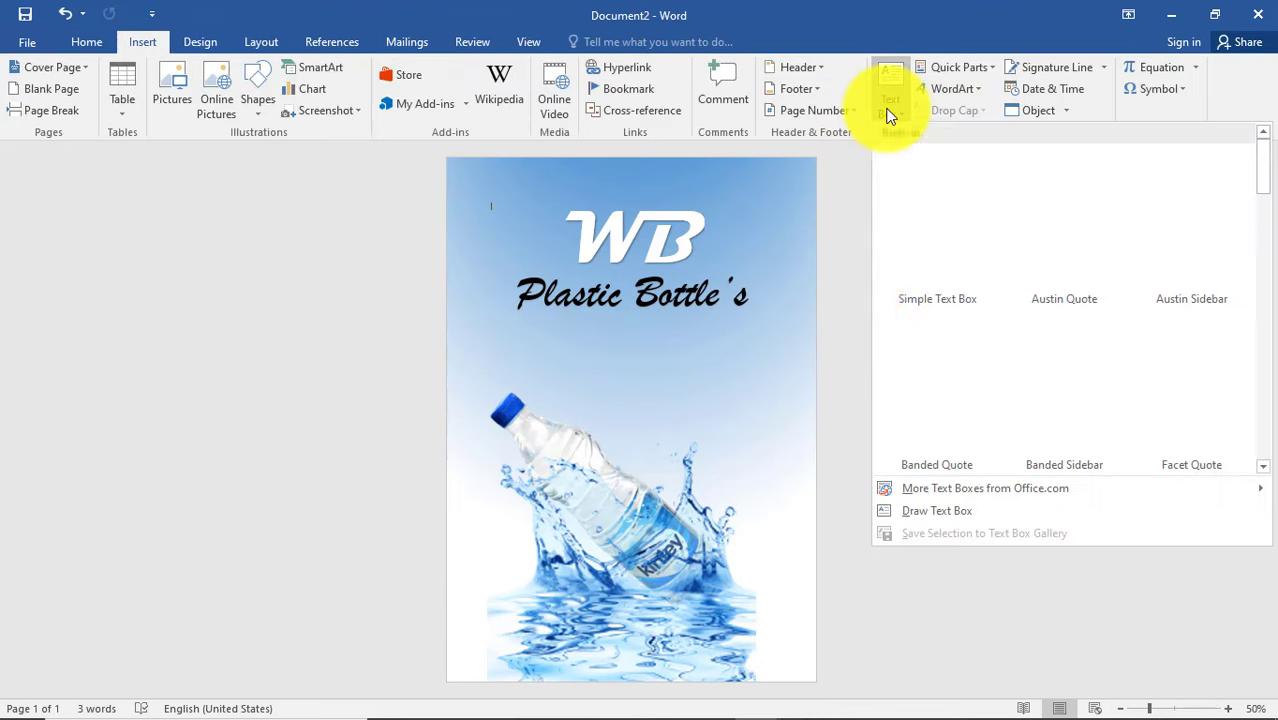
pyautogui.click(922, 511)
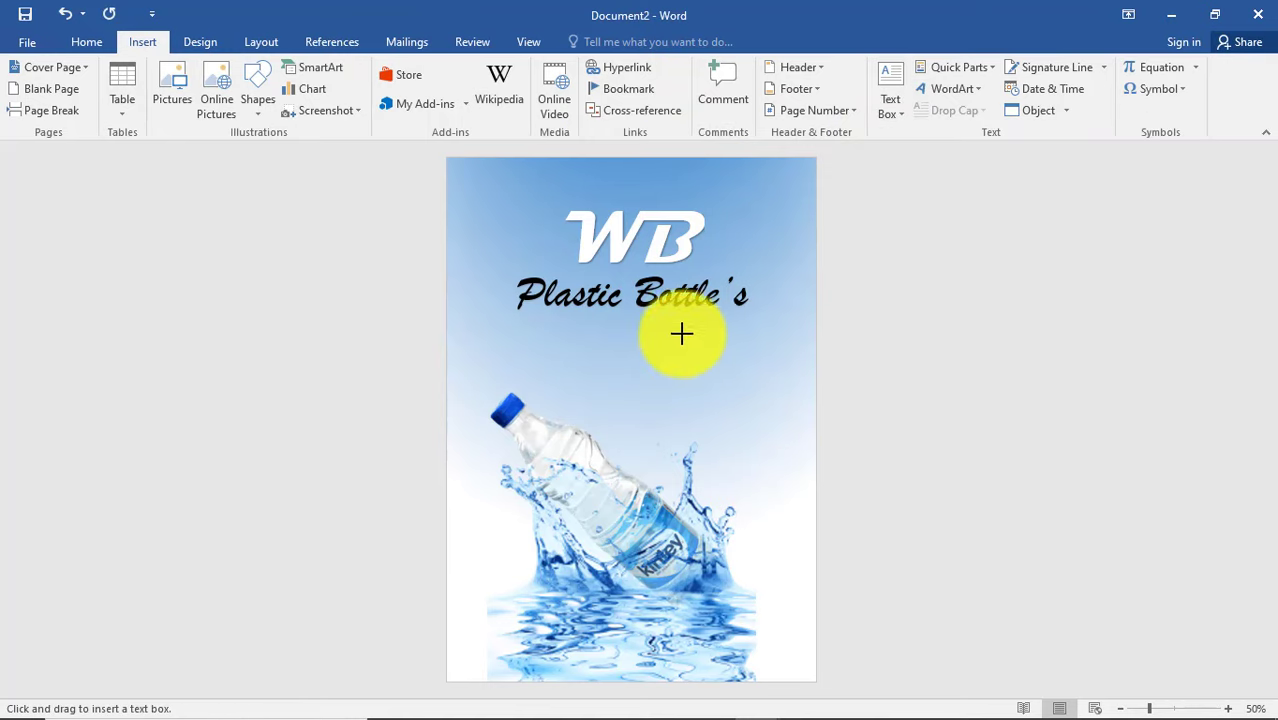
pyautogui.moveTo(623, 322)
pyautogui.mouseDown()
pyautogui.moveTo(795, 481)
pyautogui.moveTo(807, 471)
pyautogui.mouseUp()
pyautogui.write('=rand(1)')
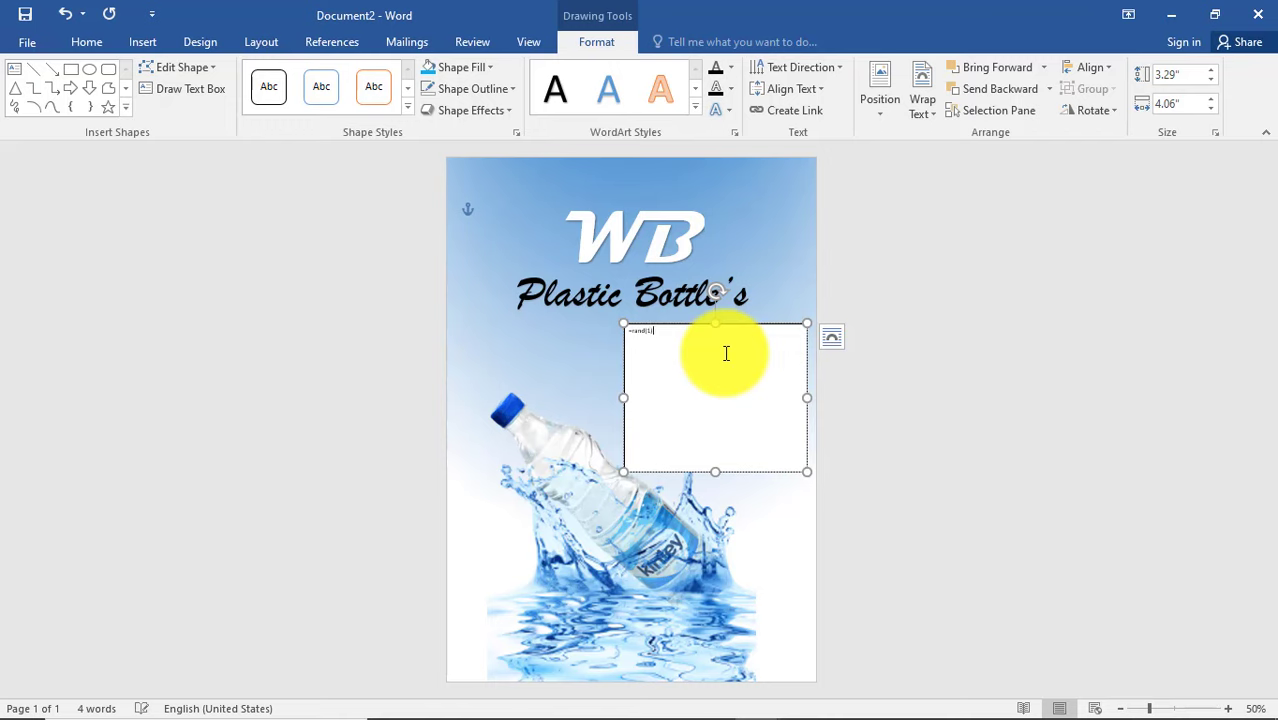
# Generate the =rand(1) sample paragraph and give the text box No Fill and No Outline
pyautogui.press('Return')
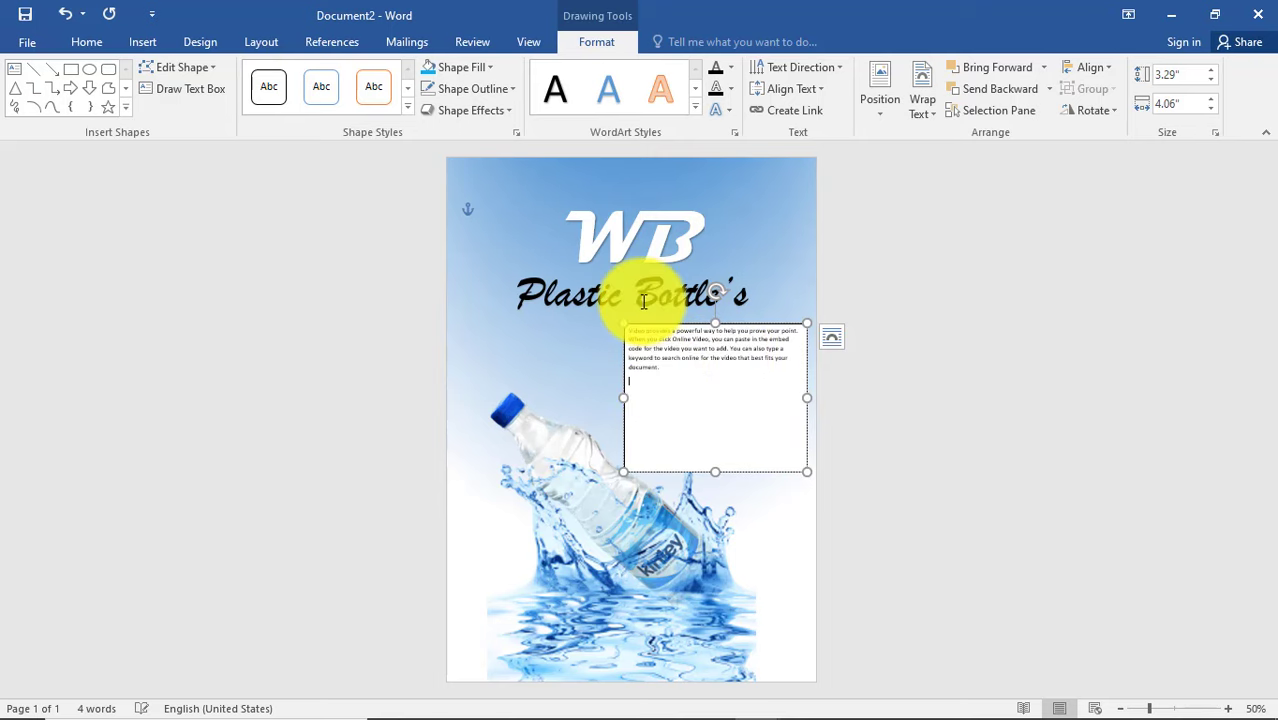
pyautogui.click(459, 66)
pyautogui.click(466, 233)
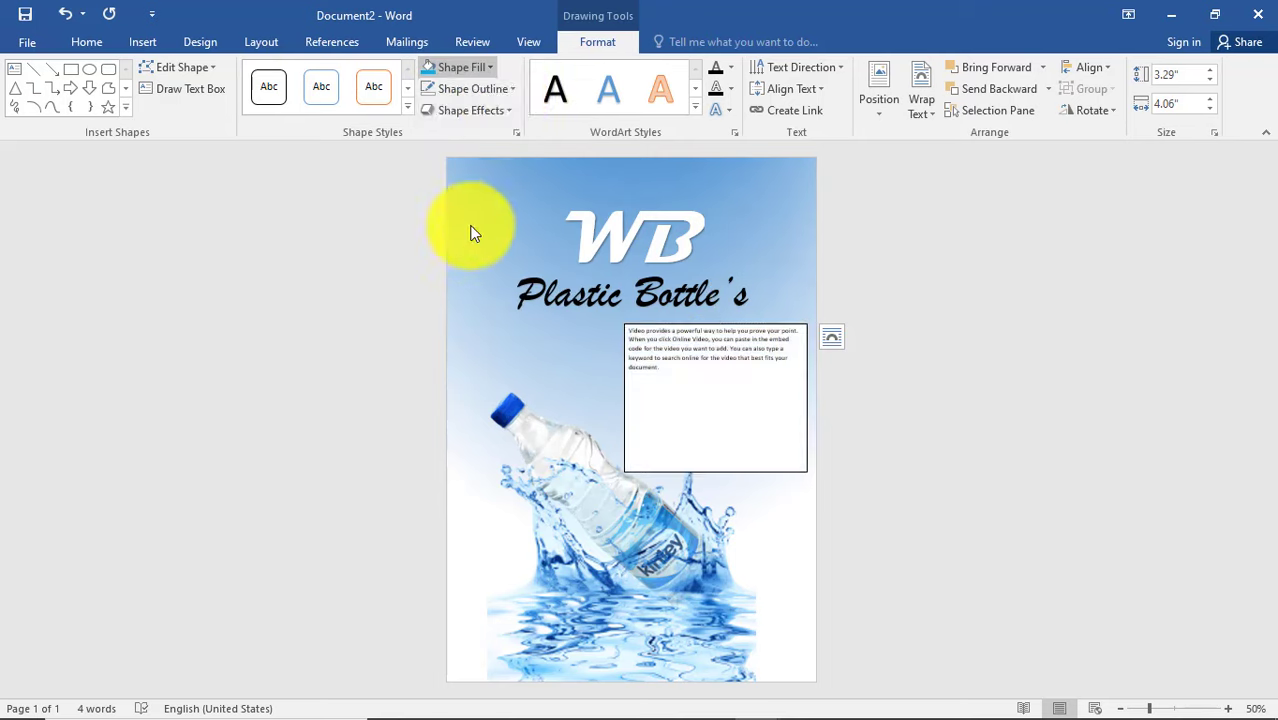
pyautogui.click(501, 88)
pyautogui.click(705, 351)
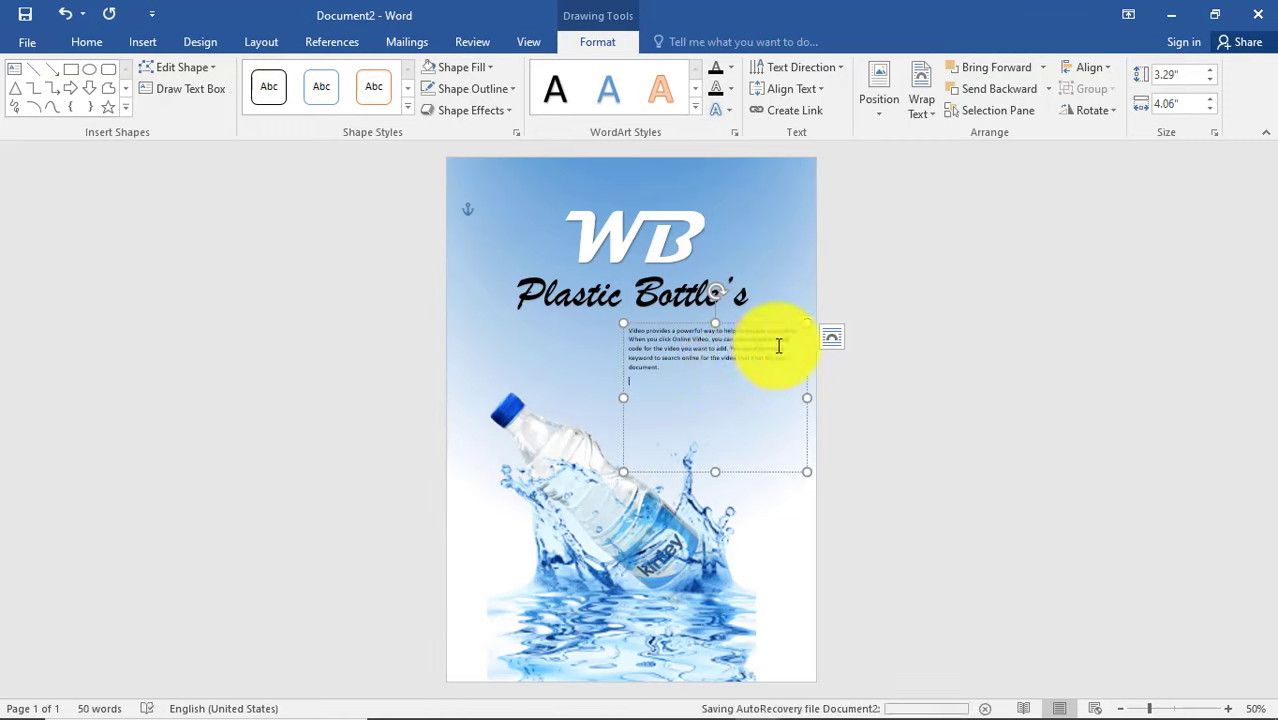
# Enlarge the text two sizes, split it after 'Online Video.', and make the box 3.65" tall
pyautogui.moveTo(668, 372); pyautogui.dragTo(616, 329)
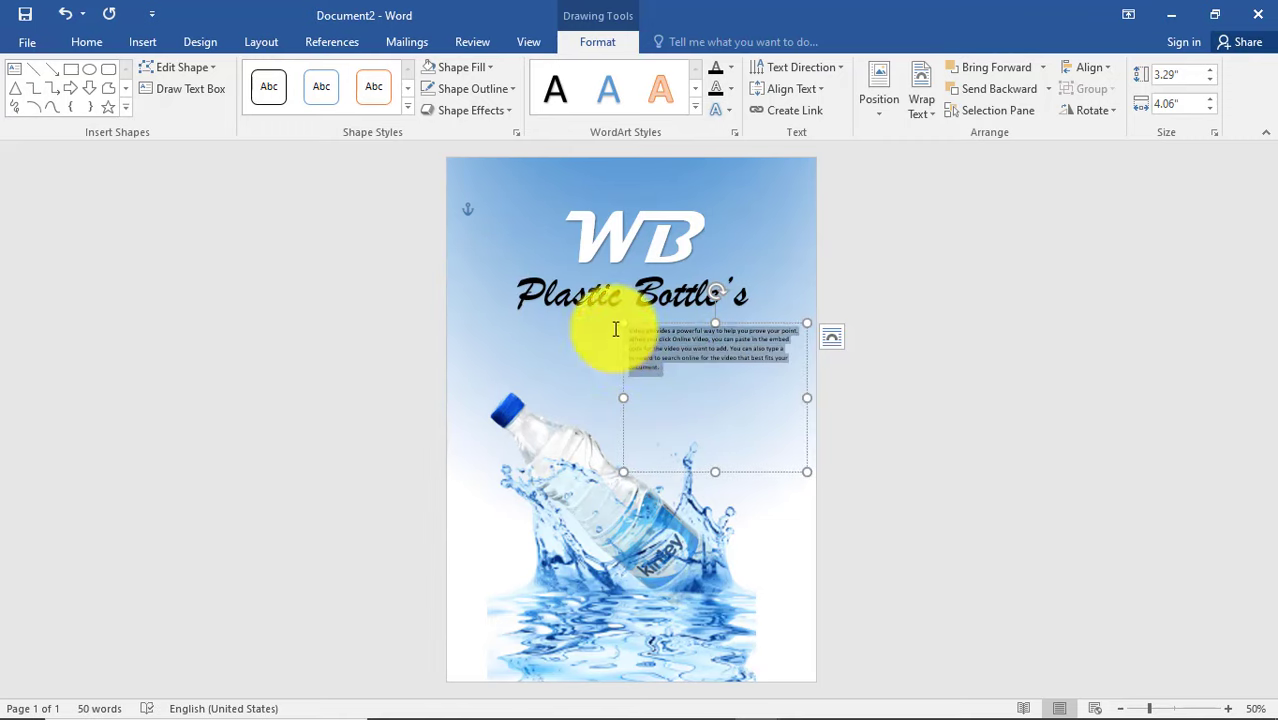
pyautogui.hotkey('ctrl', 'shift', '.')
pyautogui.hotkey('ctrl', 'shift', '.')
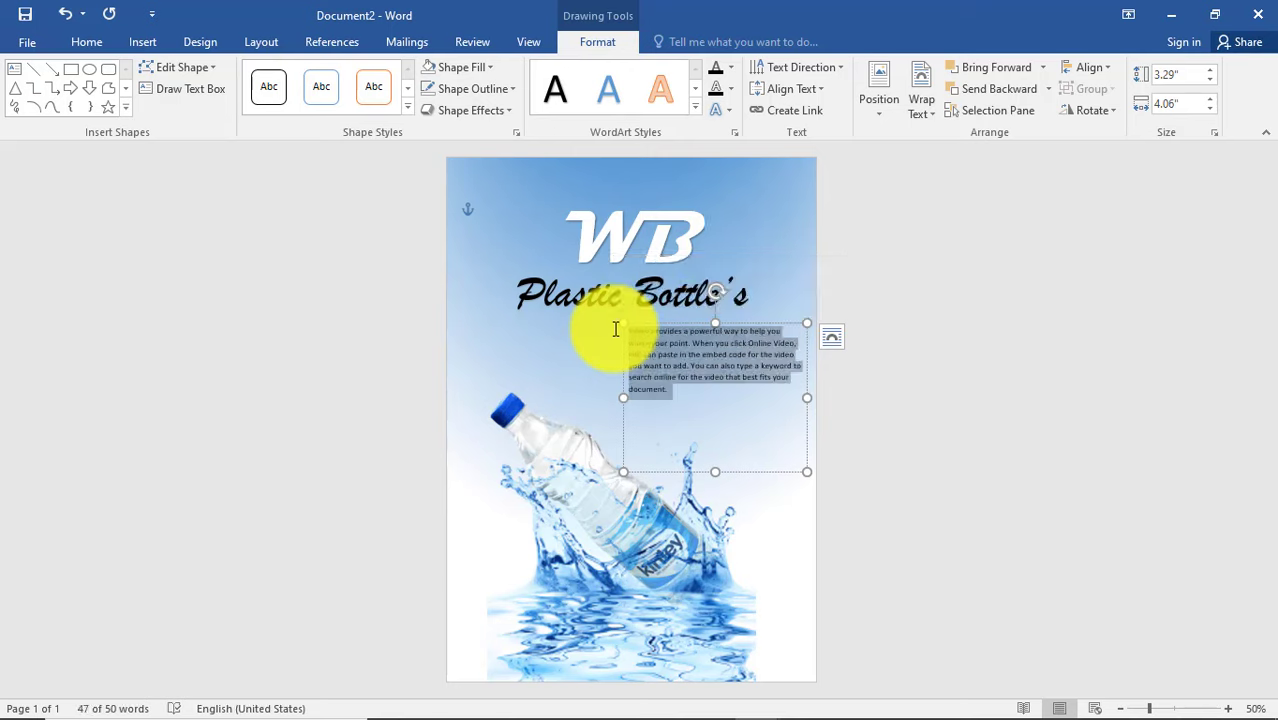
pyautogui.hotkey('ctrl', 'shift', '.')
pyautogui.hotkey('ctrl', 'shift', '.')
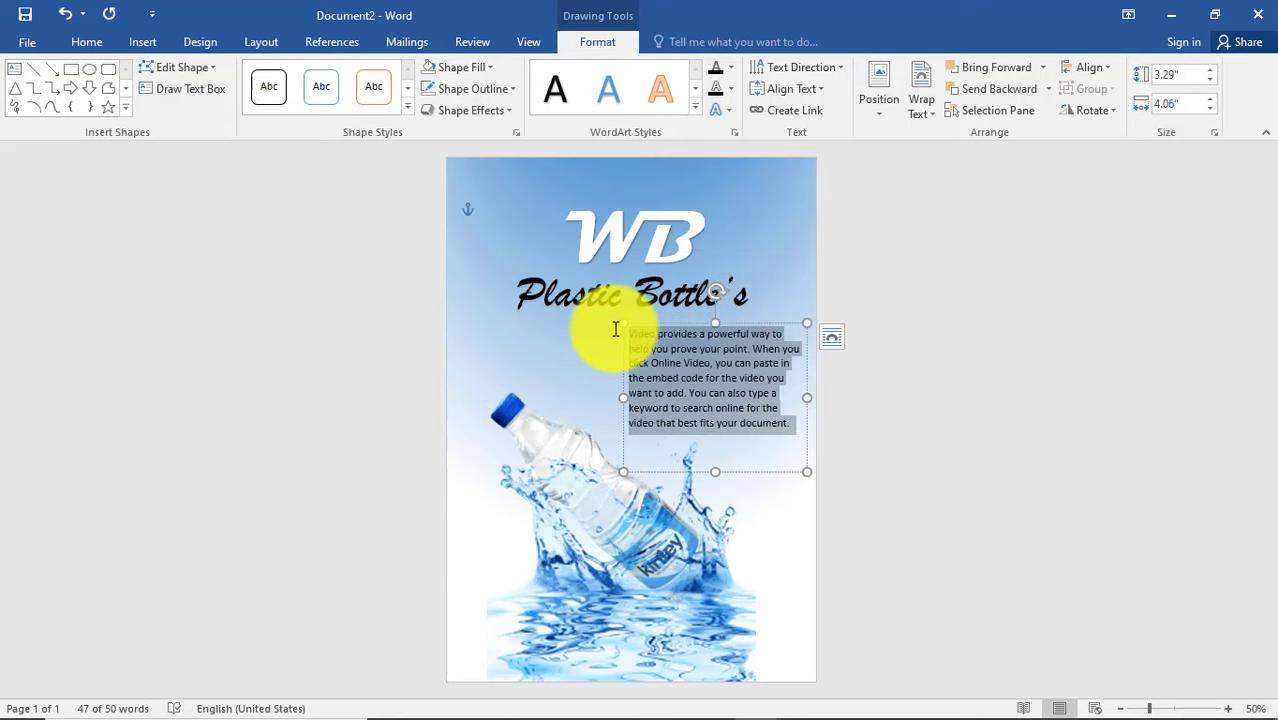
pyautogui.click(762, 376)
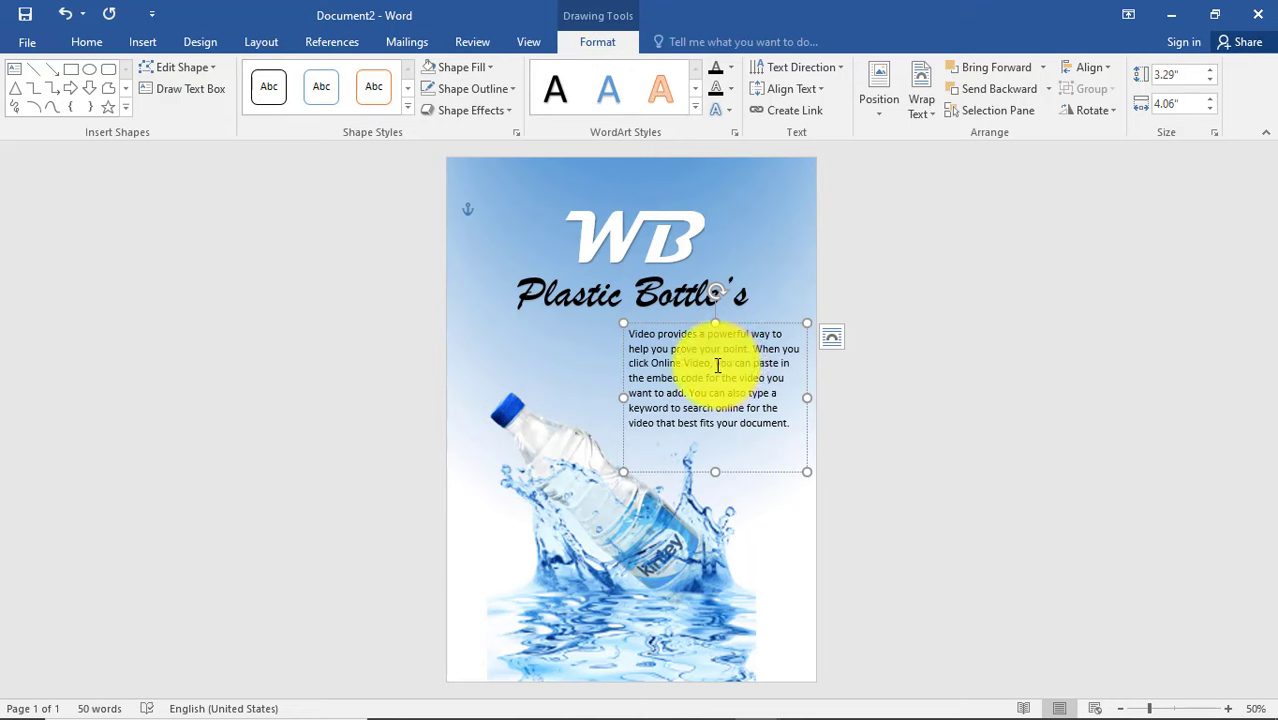
pyautogui.press('Return')
pyautogui.press('Return')
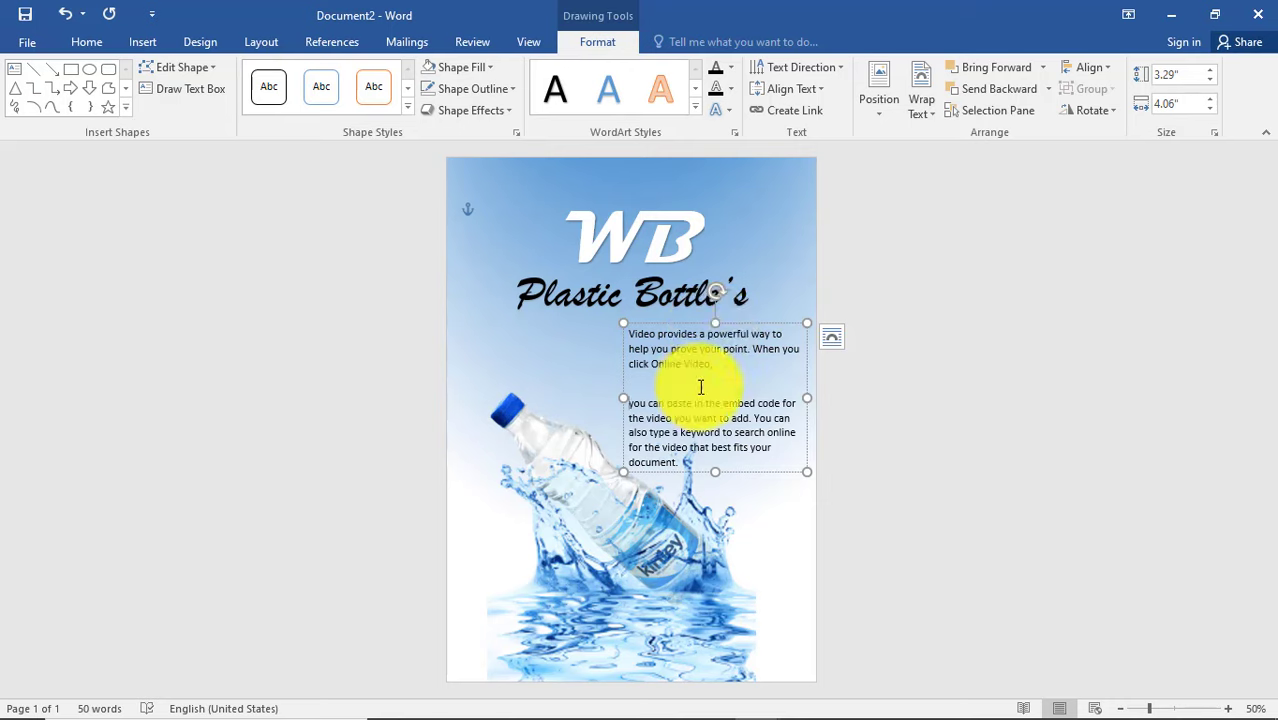
pyautogui.moveTo(714, 324); pyautogui.dragTo(712, 296)
pyautogui.moveTo(752, 443); pyautogui.dragTo(585, 305)
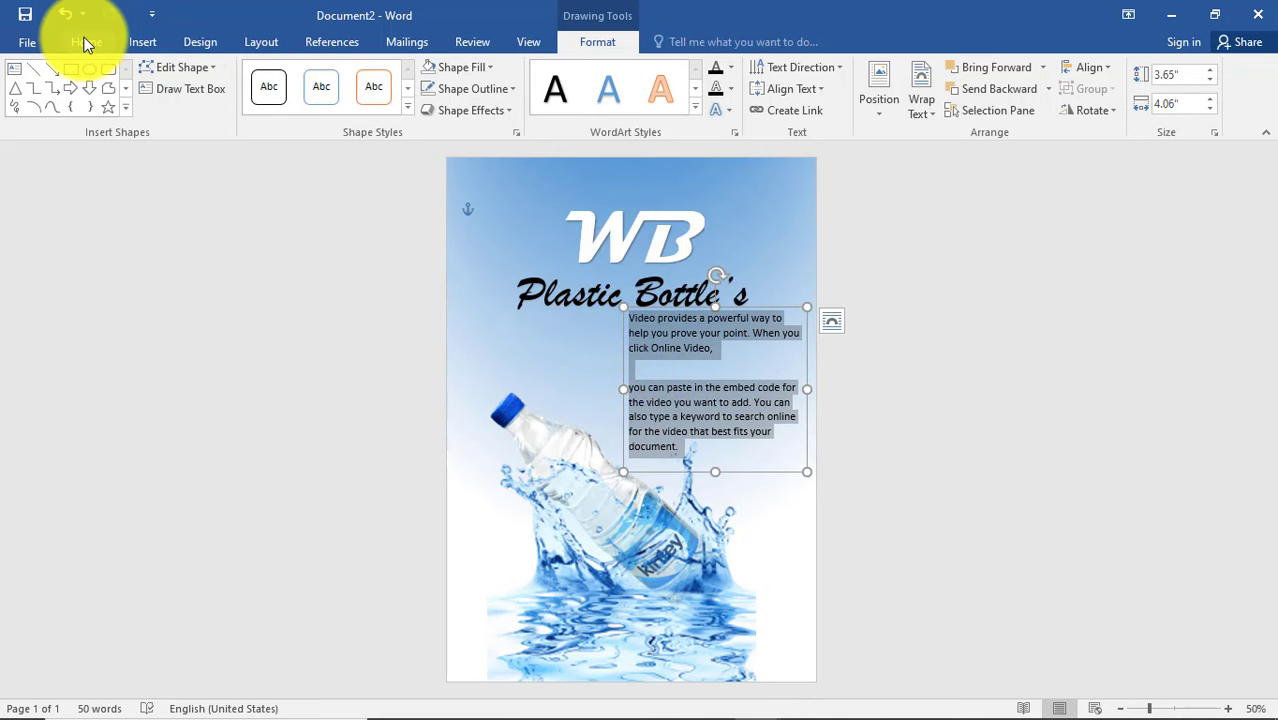
# Centre-align the paragraphs in the text box
pyautogui.click(86, 42)
pyautogui.click(431, 107)
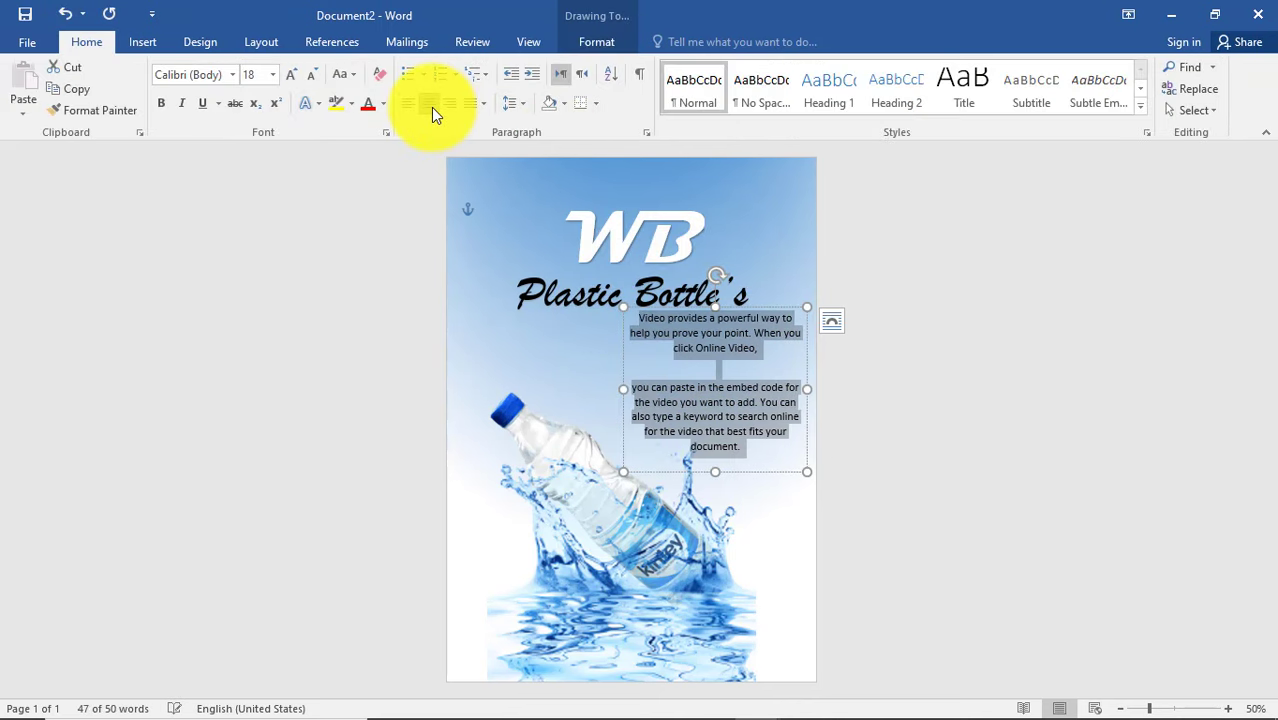
pyautogui.click(890, 403)
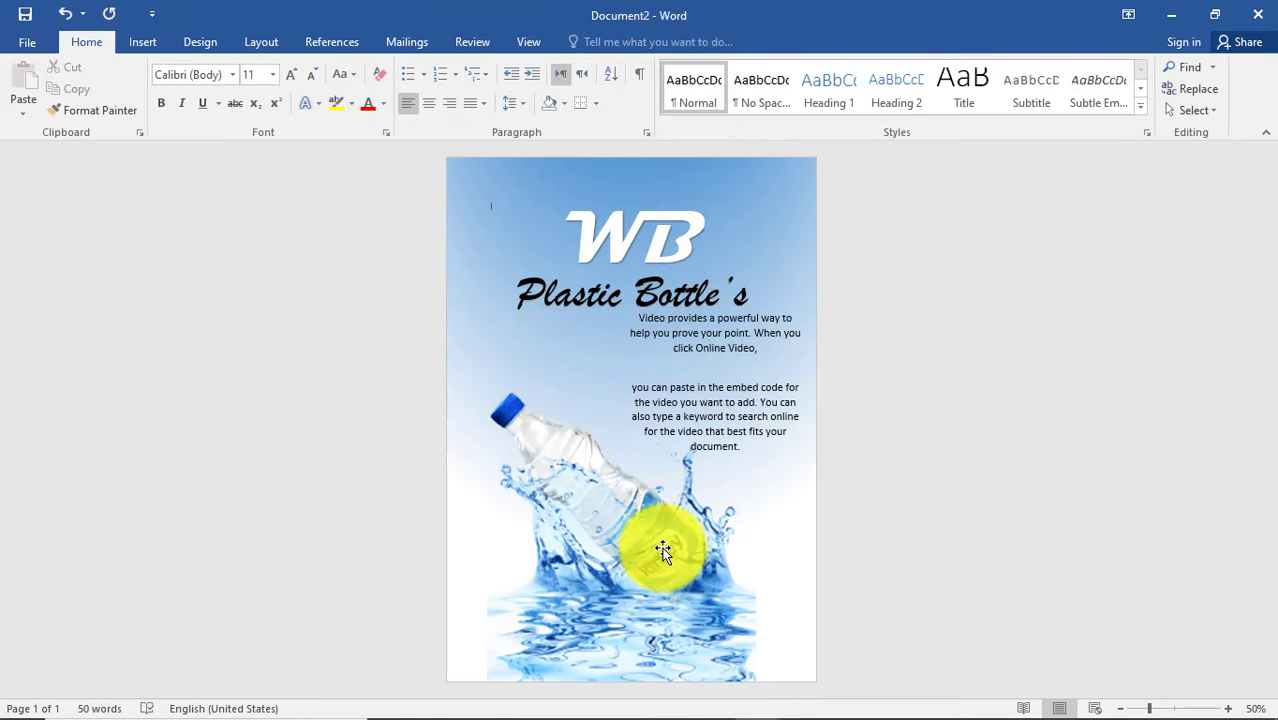
# Move the bottle picture lower inside the splash
pyautogui.click(678, 570)
pyautogui.press('Down')
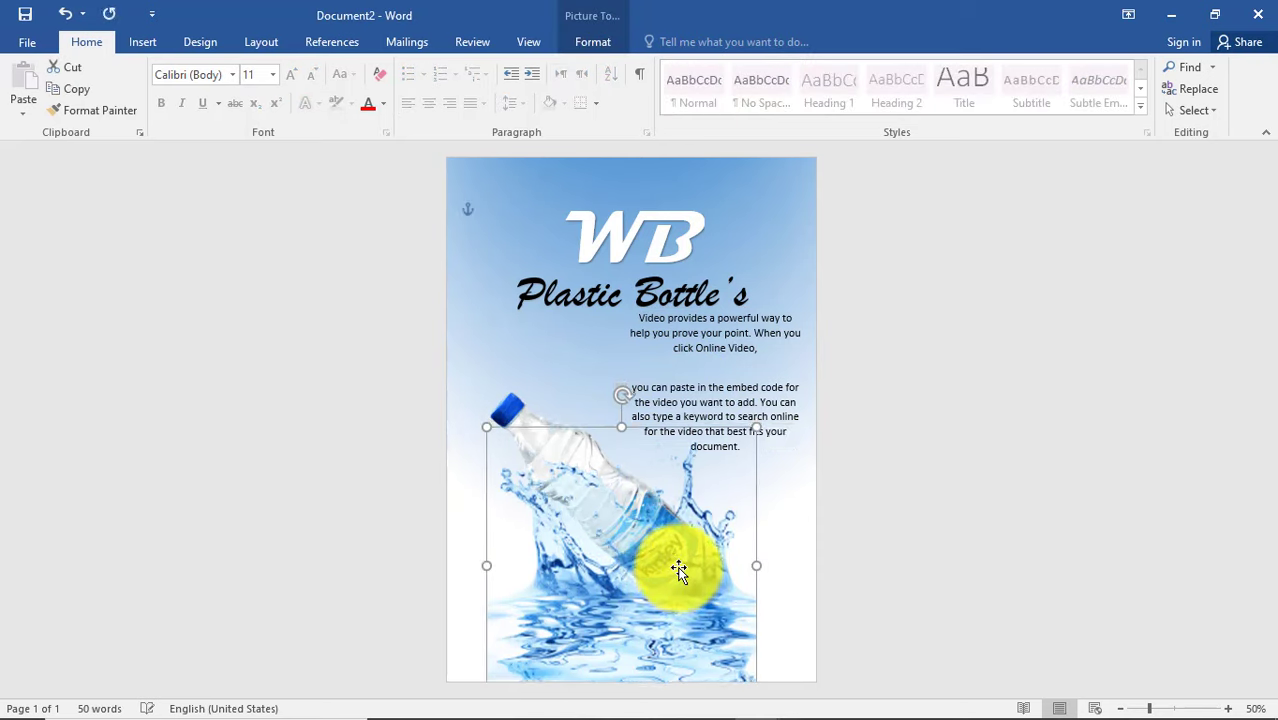
pyautogui.press('Down')
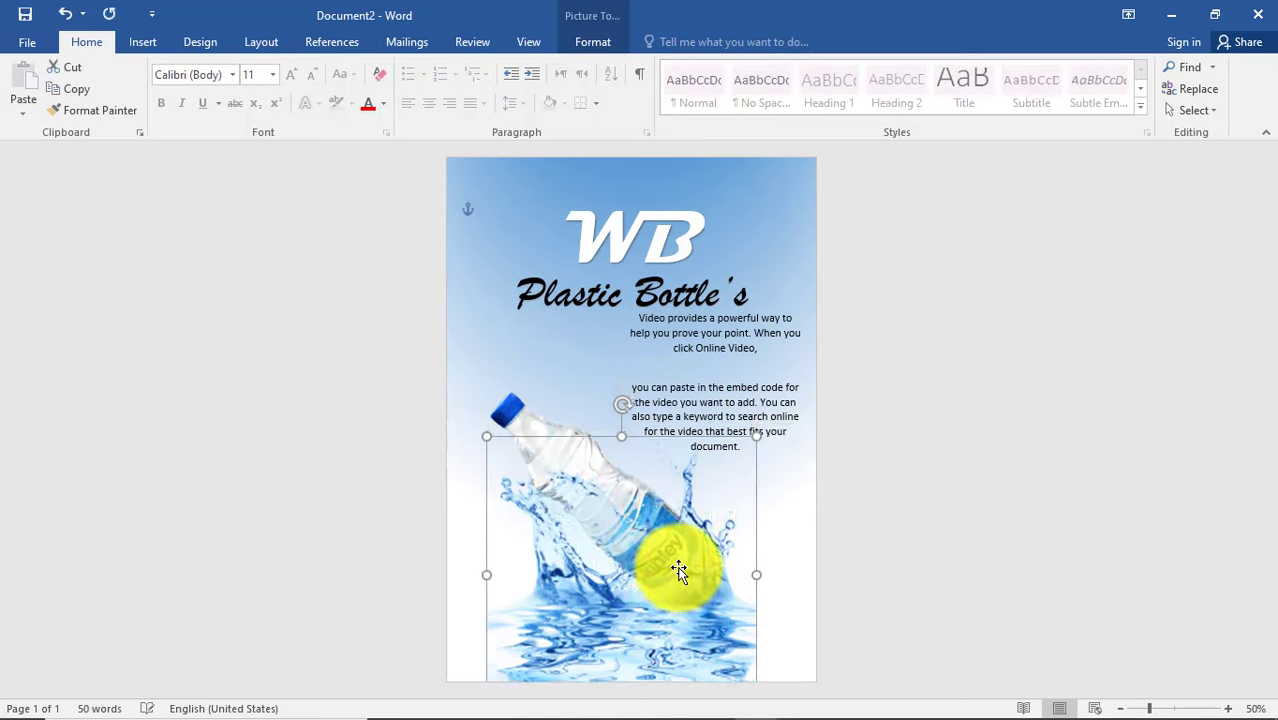
pyautogui.press('Down')
pyautogui.hotkey('alt', 'Left')
pyautogui.hotkey('alt', 'Left')
pyautogui.hotkey('alt', 'Left')
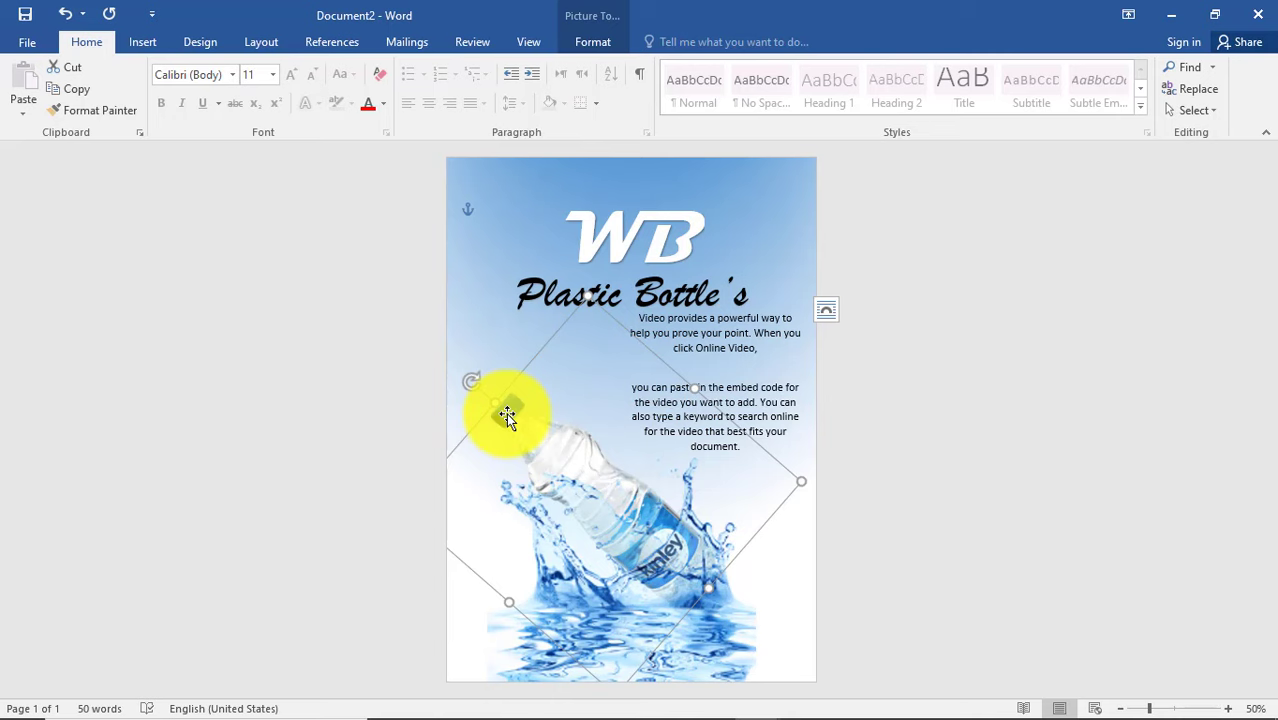
pyautogui.moveTo(507, 415); pyautogui.dragTo(522, 451)
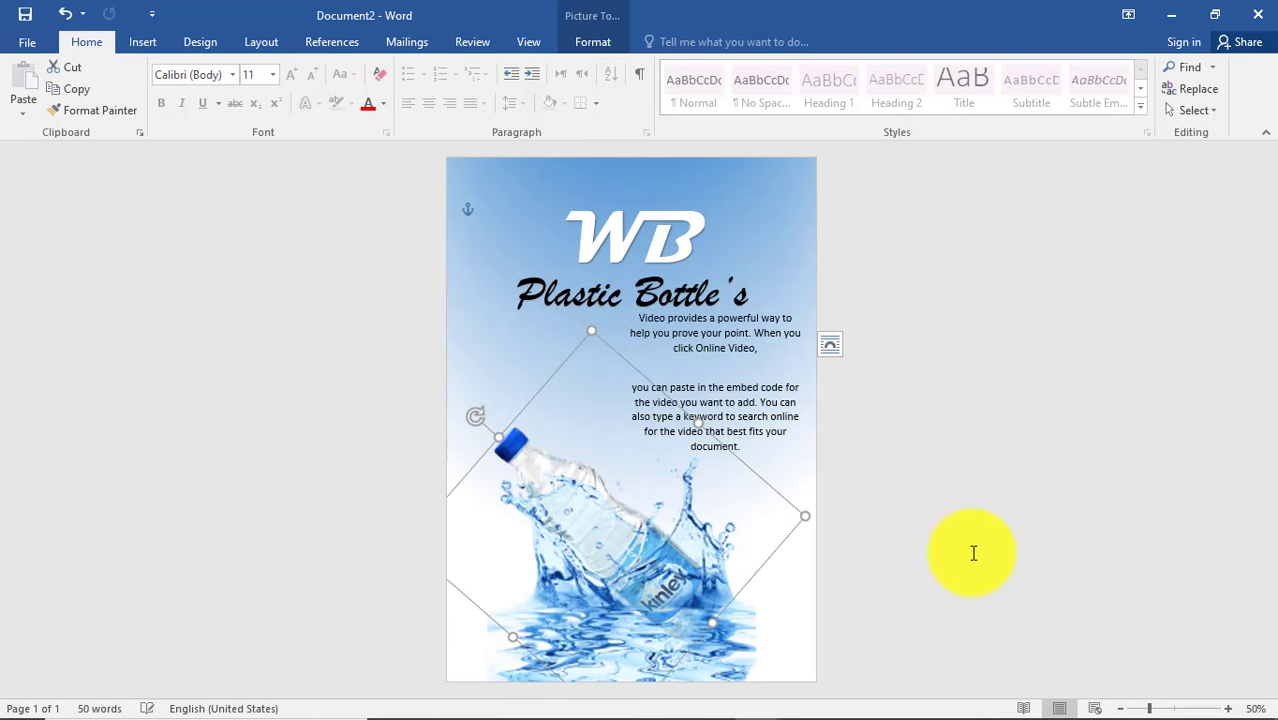
pyautogui.click(973, 553)
# Shift the text box slightly lower below the title
pyautogui.click(737, 310)
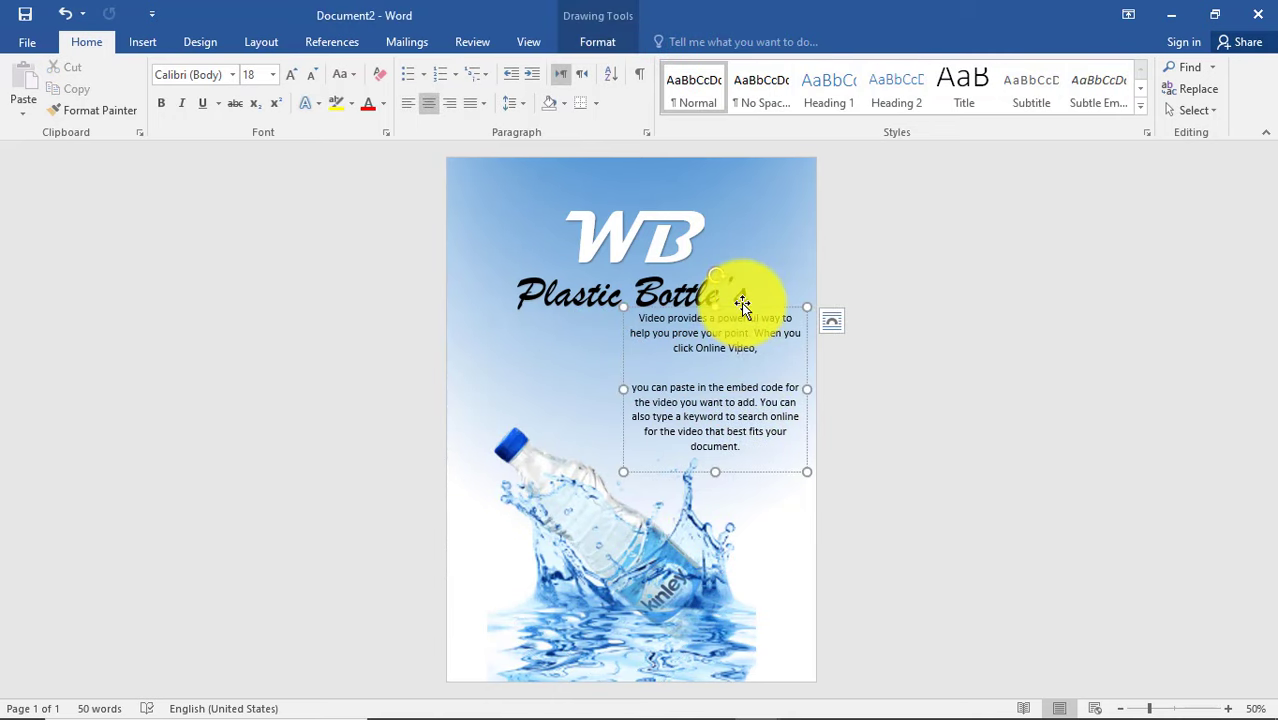
pyautogui.moveTo(742, 304); pyautogui.dragTo(746, 329)
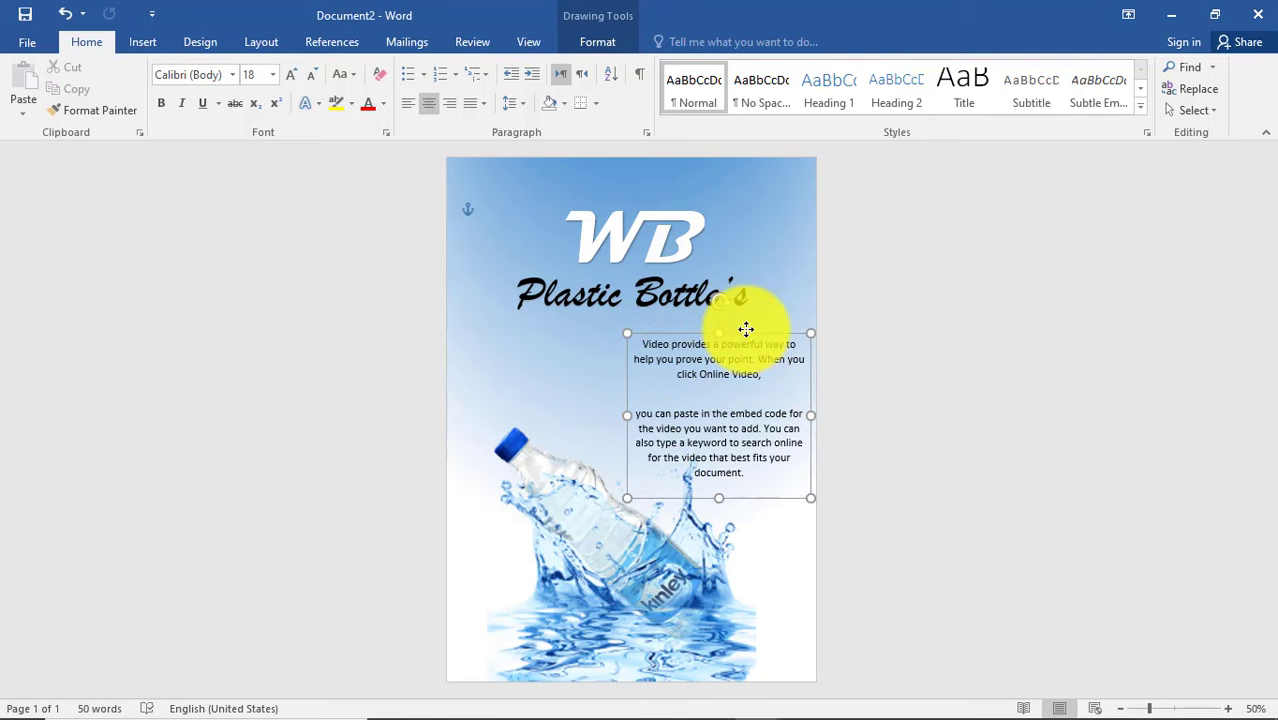
pyautogui.moveTo(746, 331); pyautogui.dragTo(743, 324)
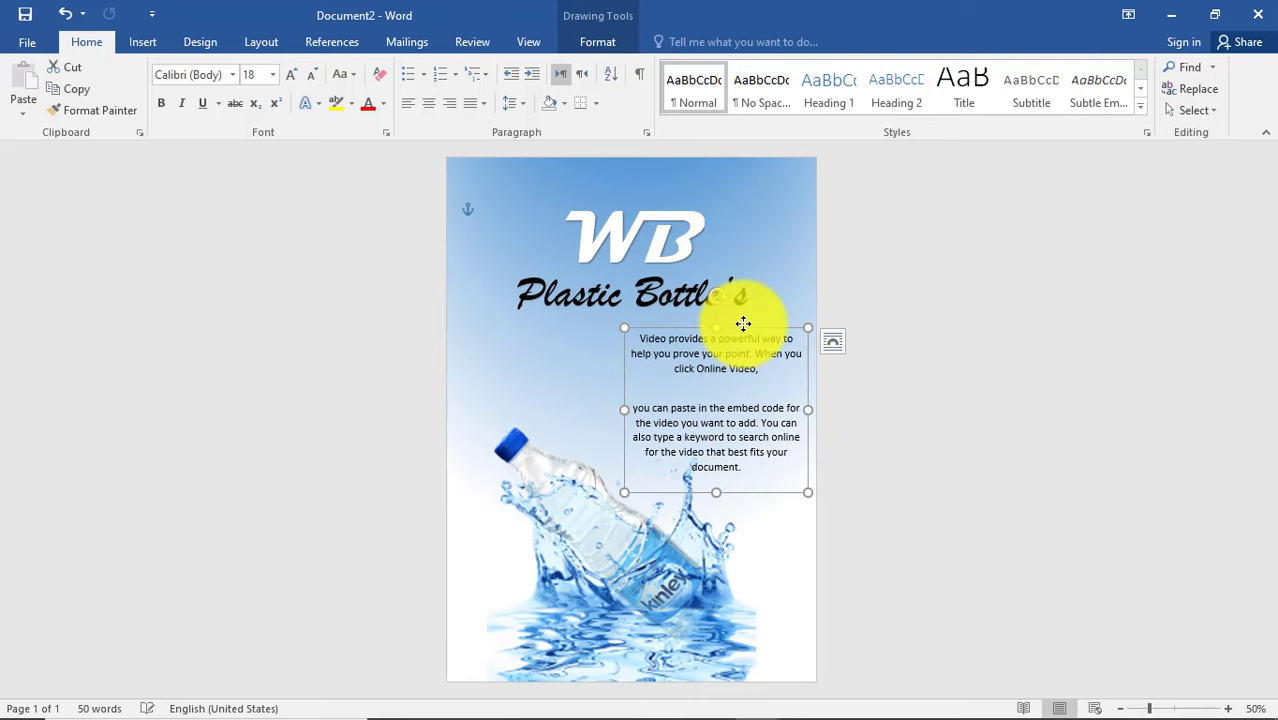
# Leave the text box's Text Fill black, then pick the Rectangle shape
pyautogui.click(600, 42)
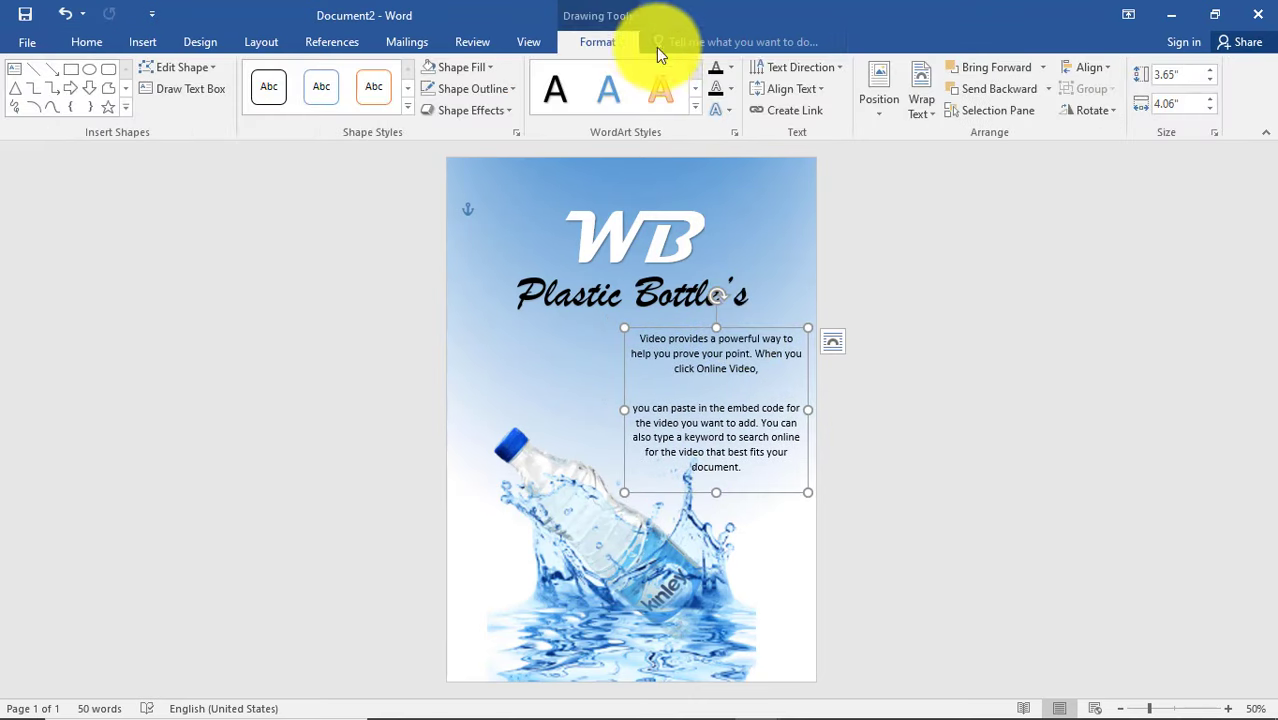
pyautogui.click(731, 70)
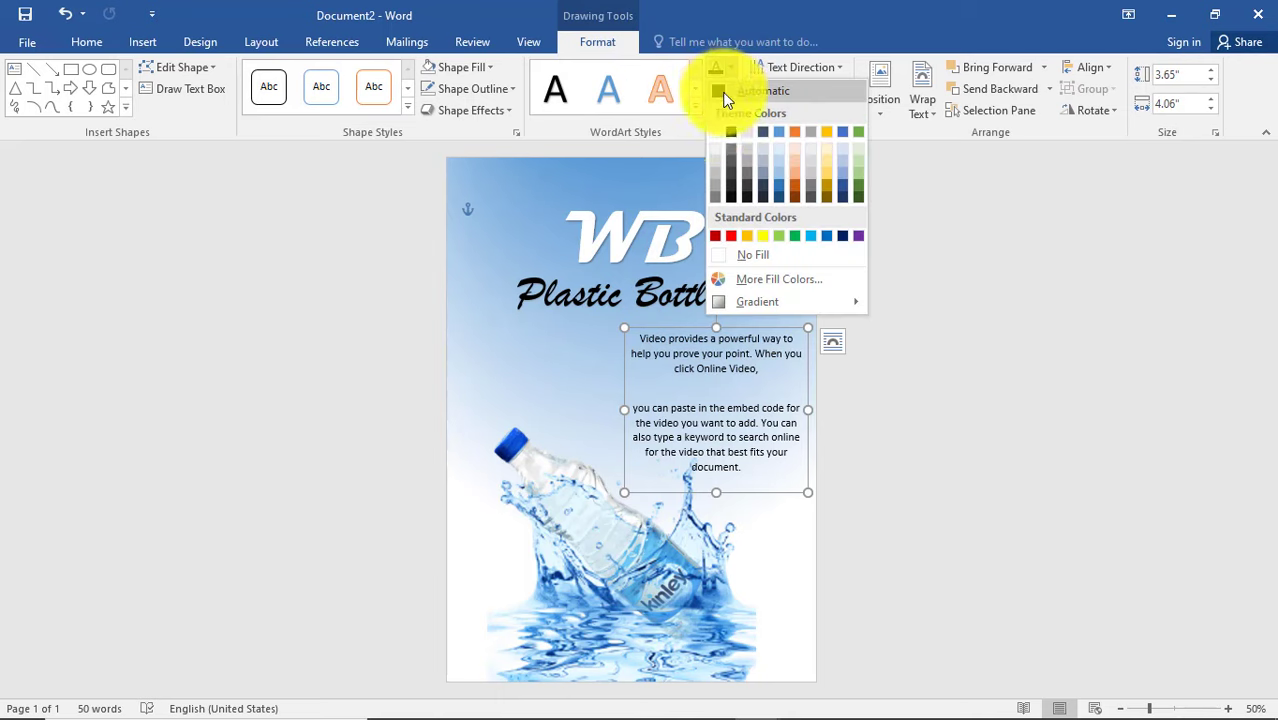
pyautogui.click(727, 137)
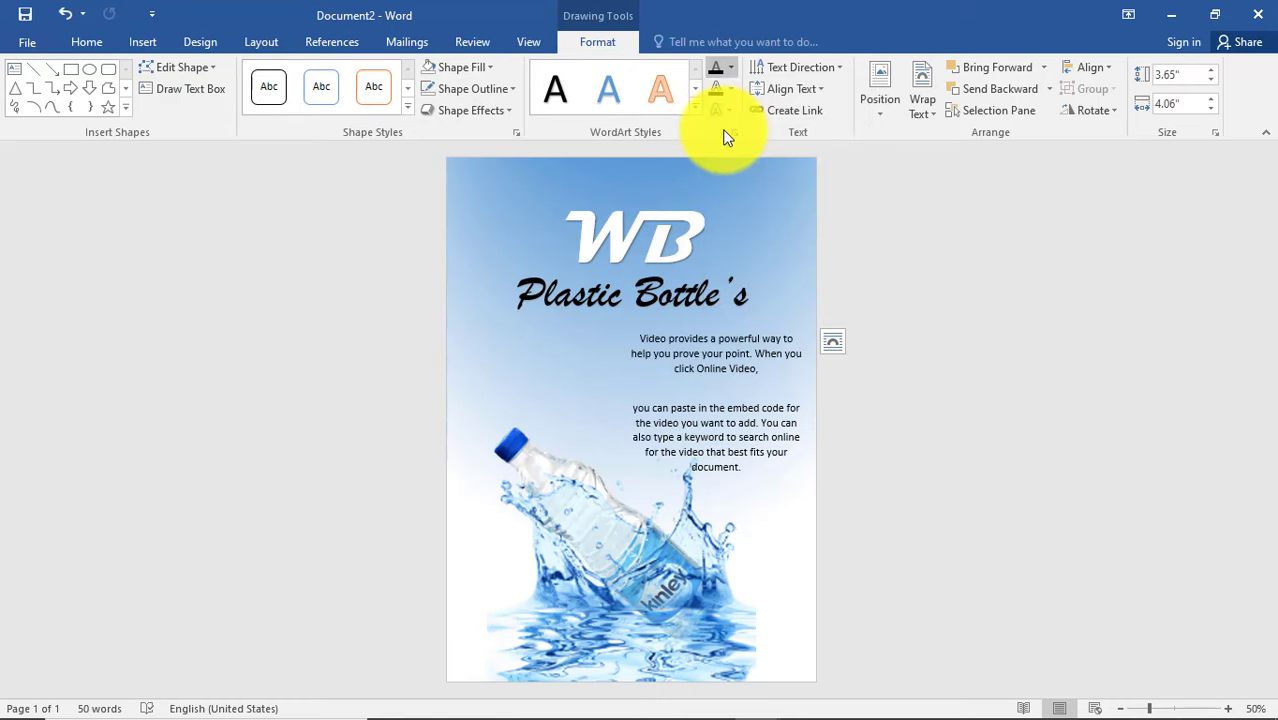
pyautogui.click(71, 70)
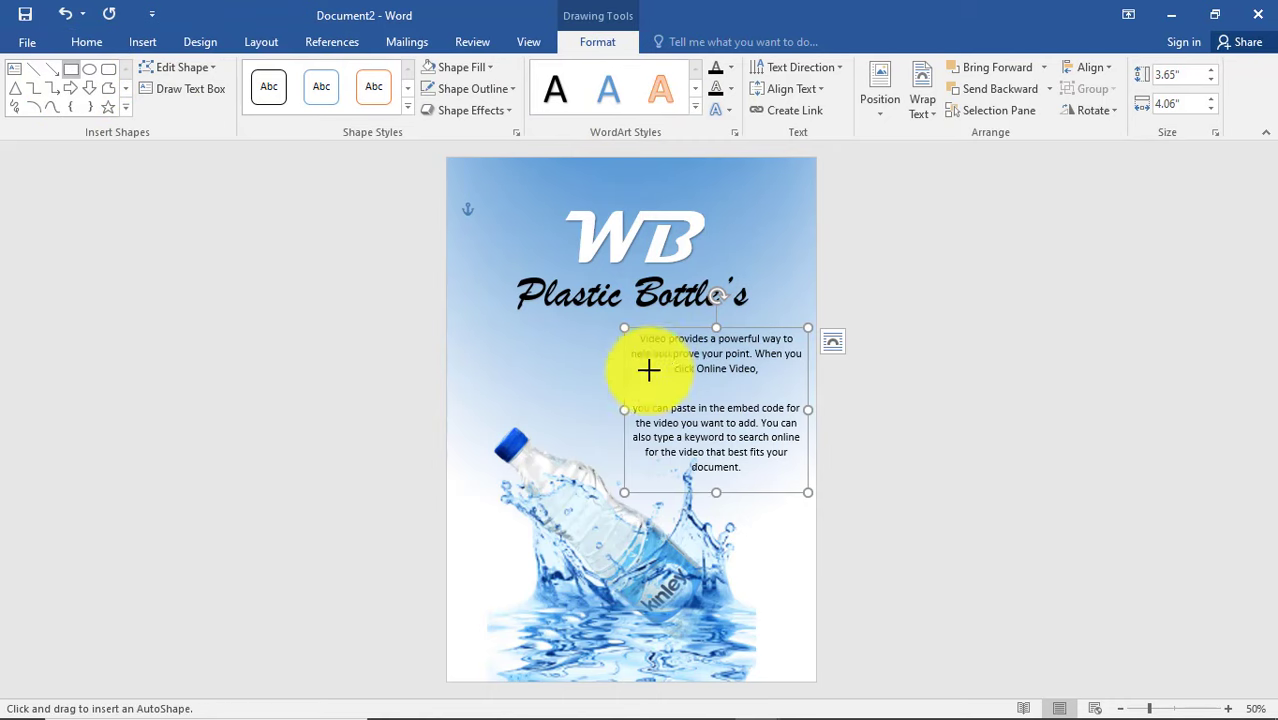
# Draw a thin 0.08" × 3.33" bar between the paragraphs and apply the black shape style
pyautogui.moveTo(633, 385)
pyautogui.mouseDown()
pyautogui.moveTo(785, 384)
pyautogui.moveTo(748, 392)
pyautogui.mouseUp()
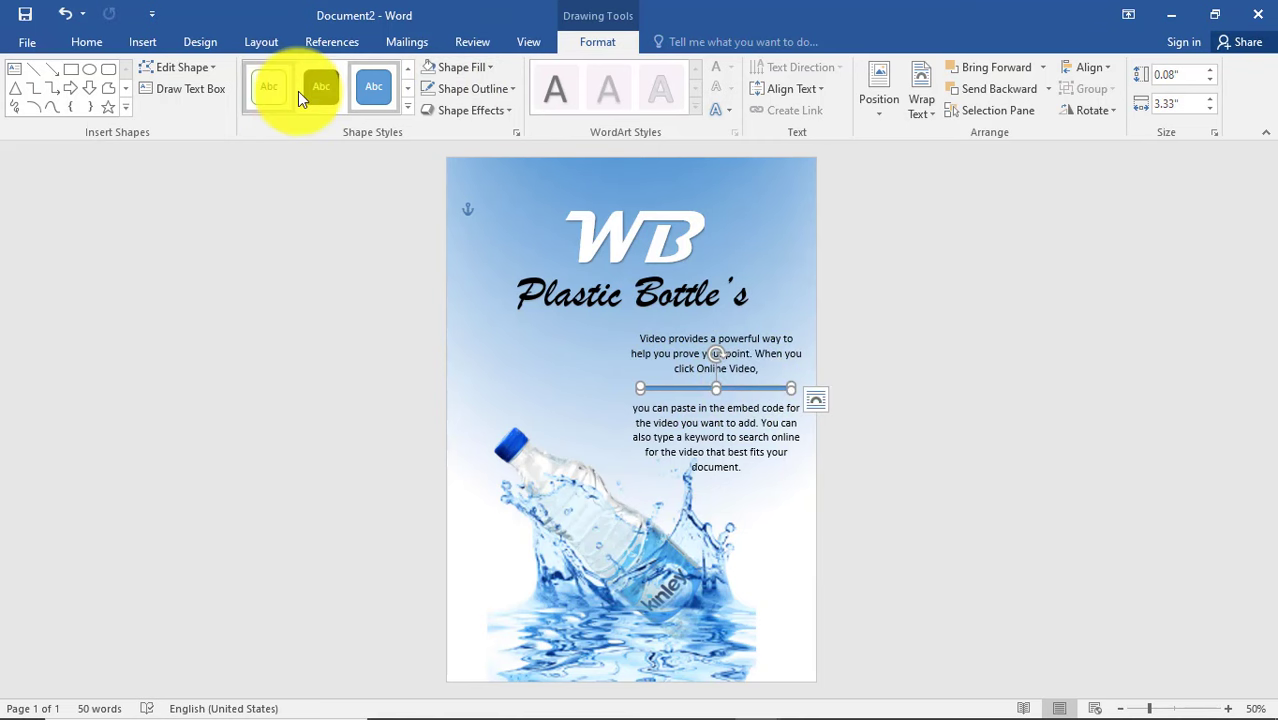
pyautogui.click(320, 86)
pyautogui.click(852, 489)
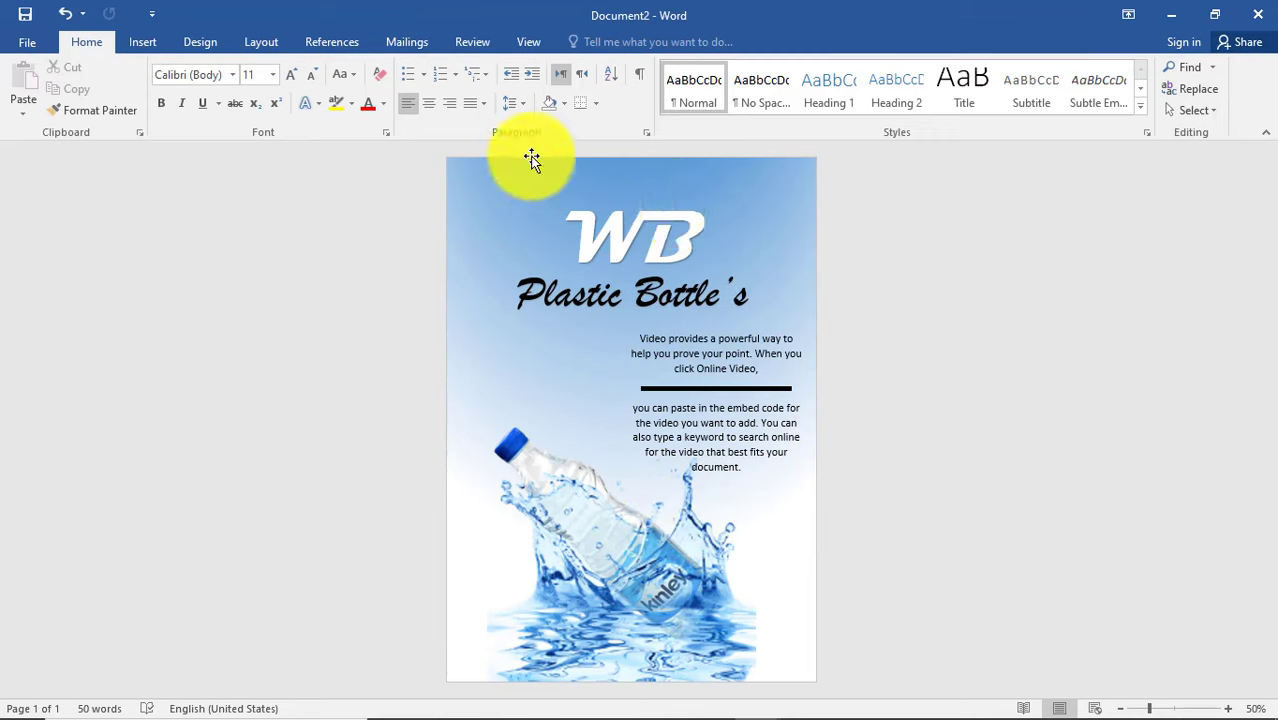
# Draw a freeform triangle about 3.23" × 4.58" along the left and top page edges
pyautogui.click(143, 38)
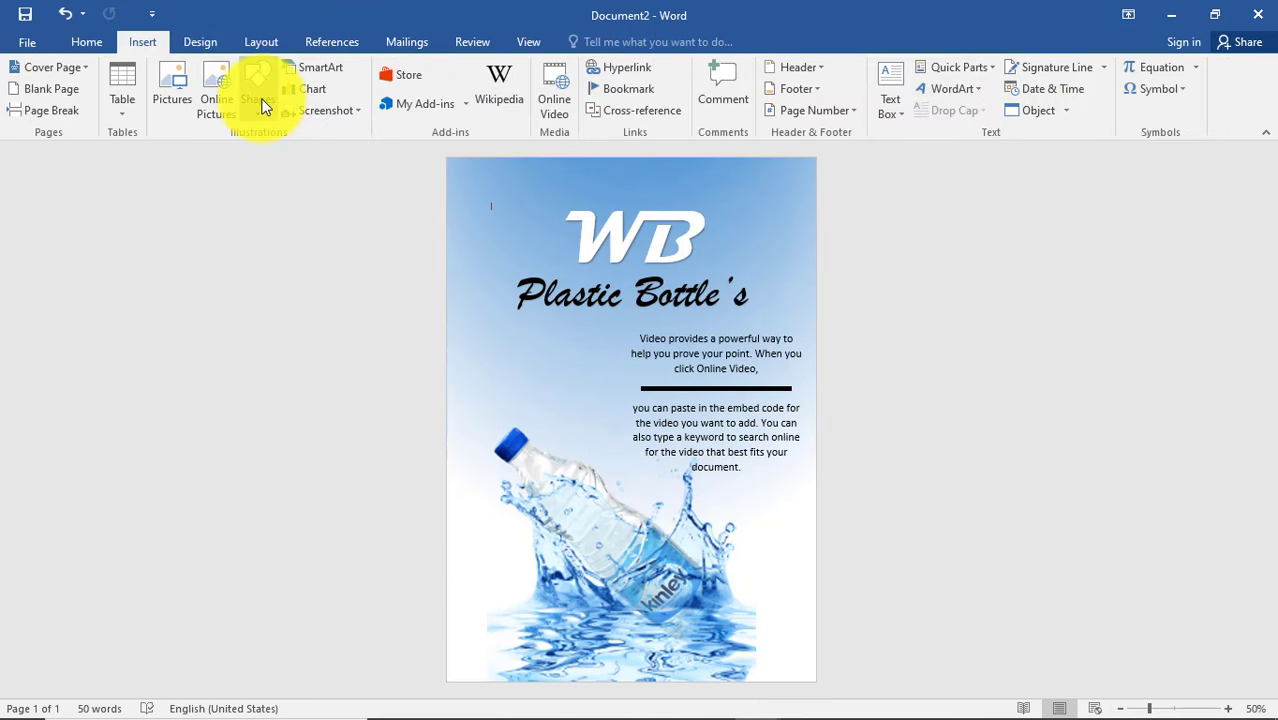
pyautogui.click(258, 100)
pyautogui.click(435, 213)
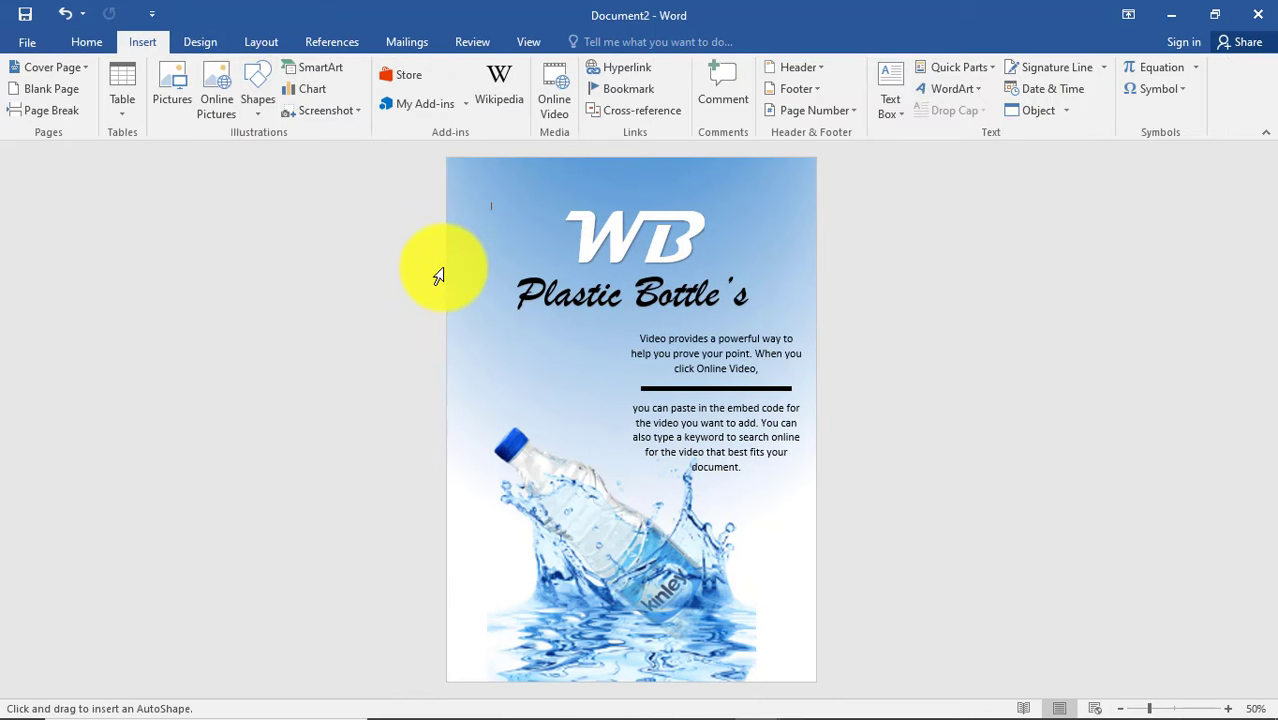
pyautogui.moveTo(445, 264); pyautogui.dragTo(595, 174)
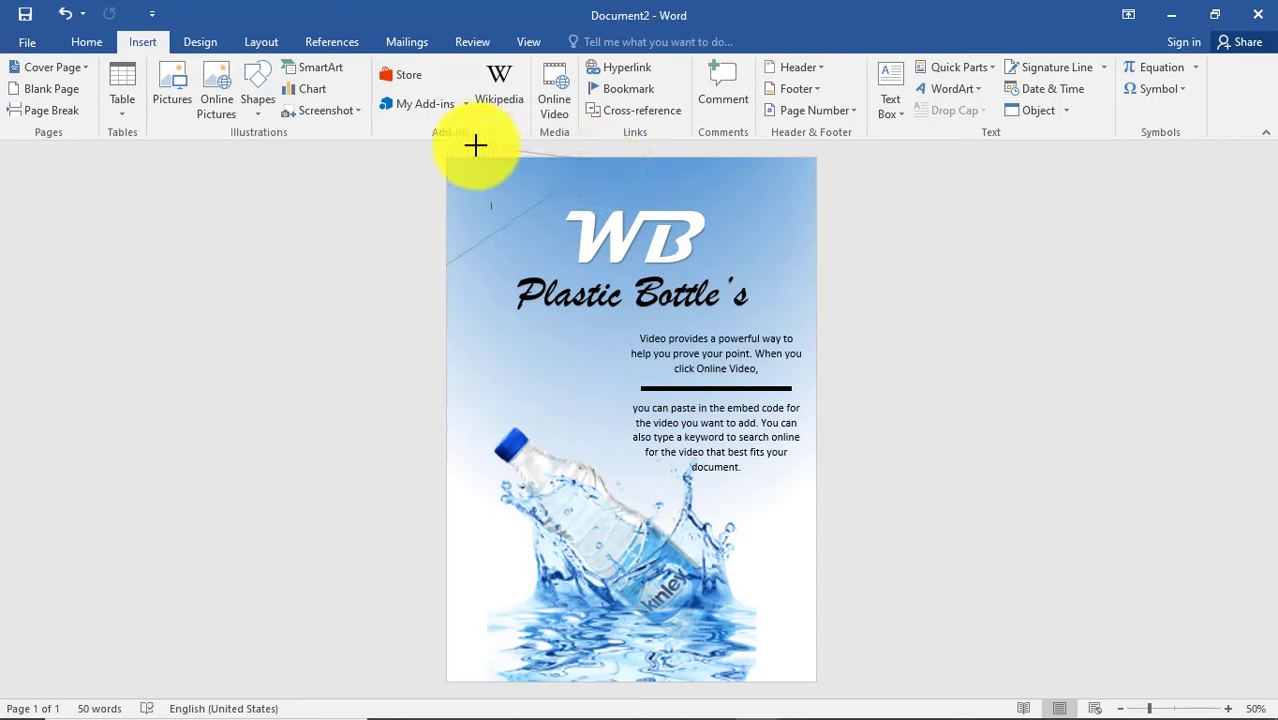
pyautogui.moveTo(587, 147); pyautogui.dragTo(401, 185)
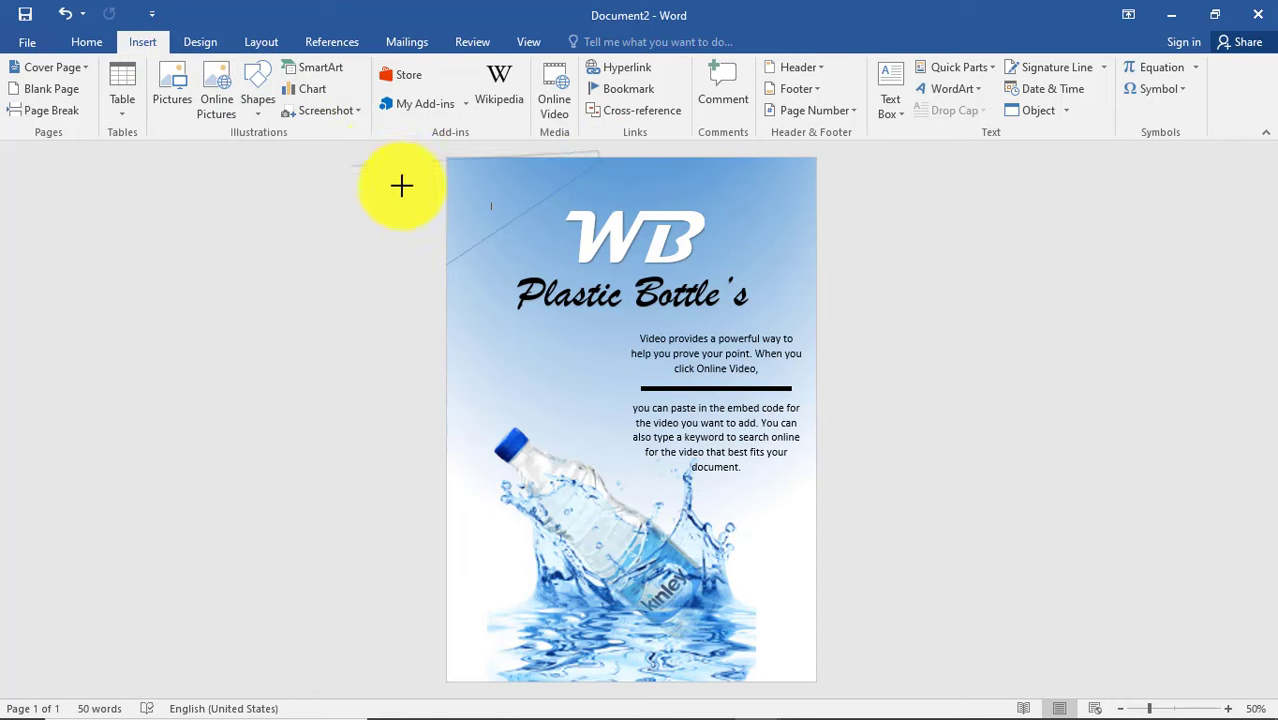
pyautogui.click(393, 146)
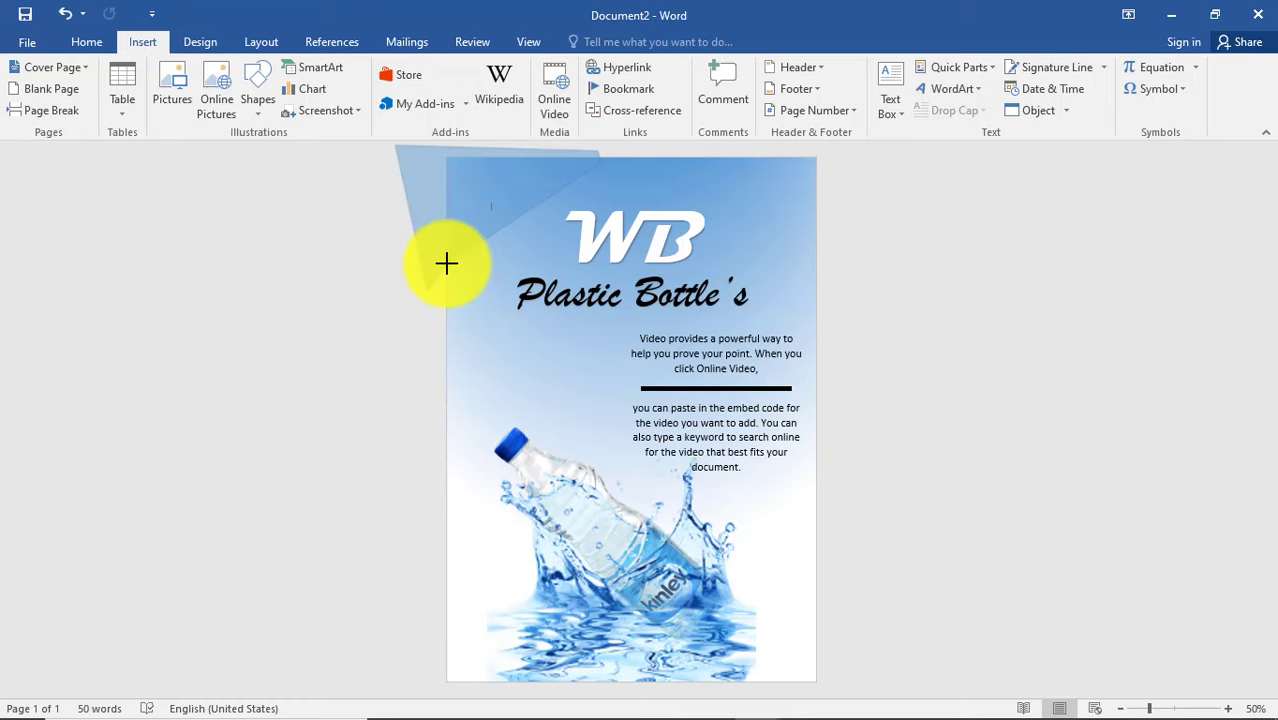
pyautogui.doubleClick(445, 262)
pyautogui.rightClick(495, 208)
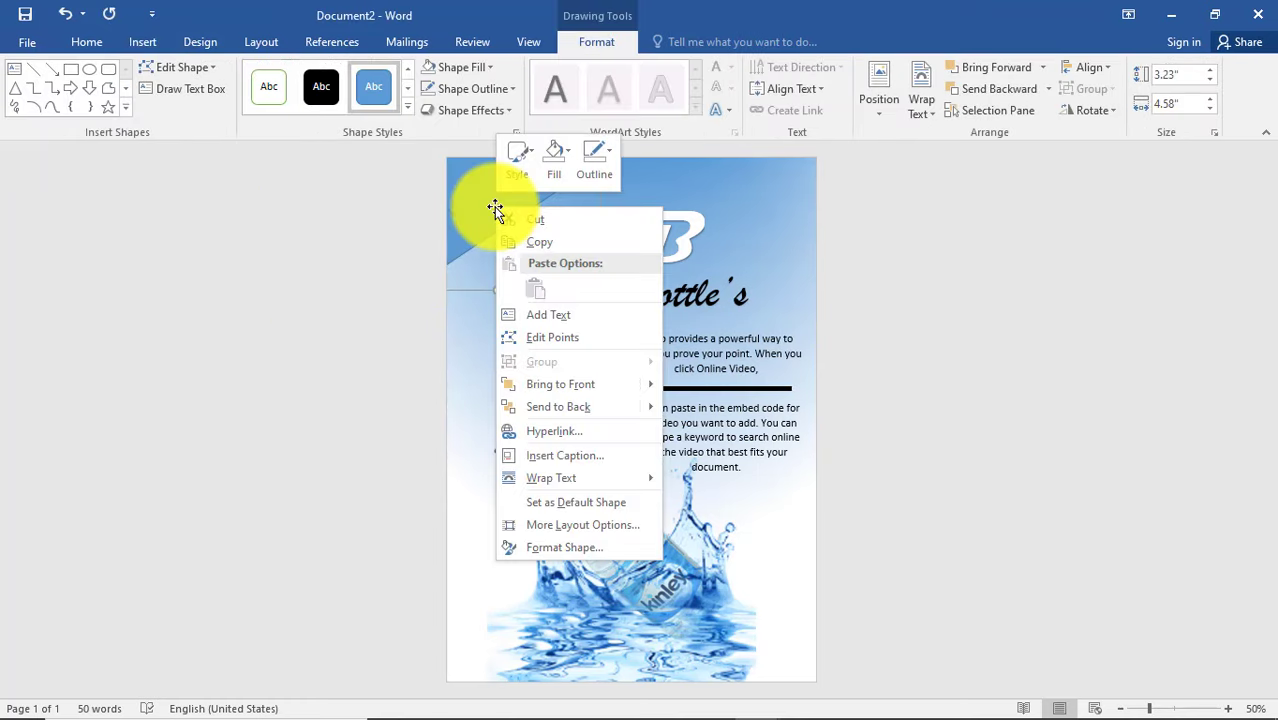
pyautogui.click(465, 200)
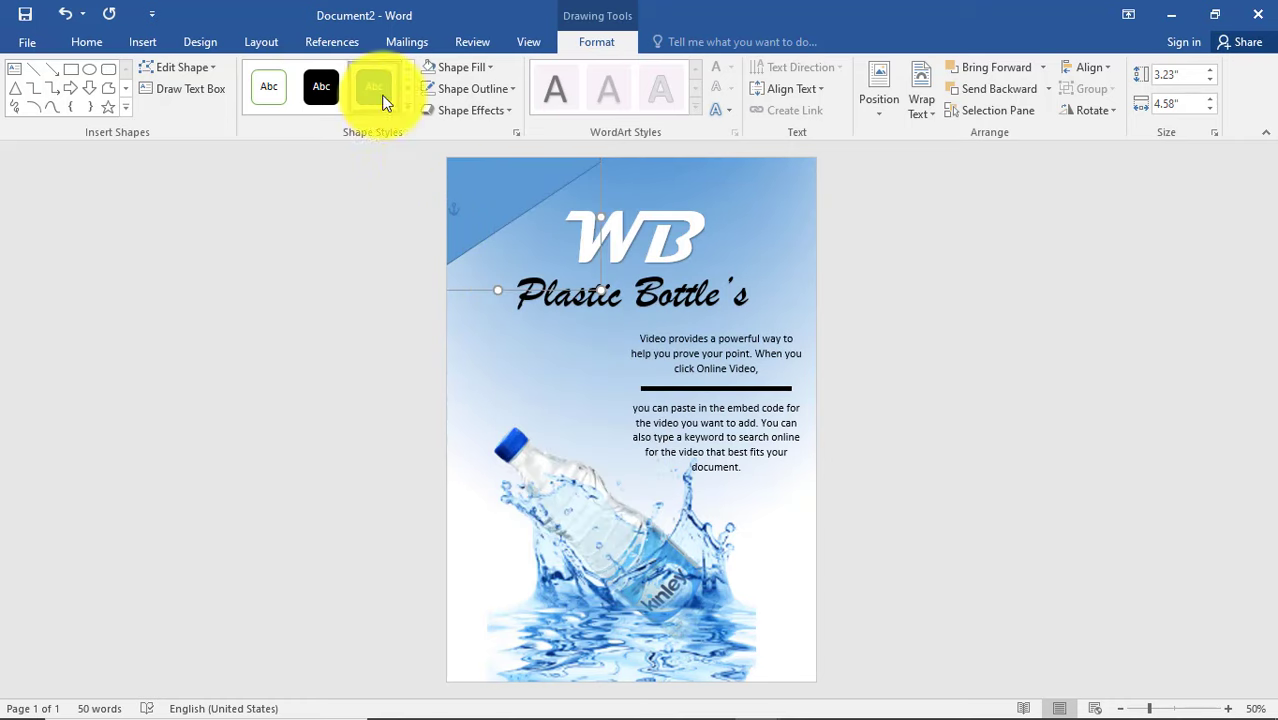
# Fill the corner triangle light blue and resize it taller down the left edge
pyautogui.click(457, 68)
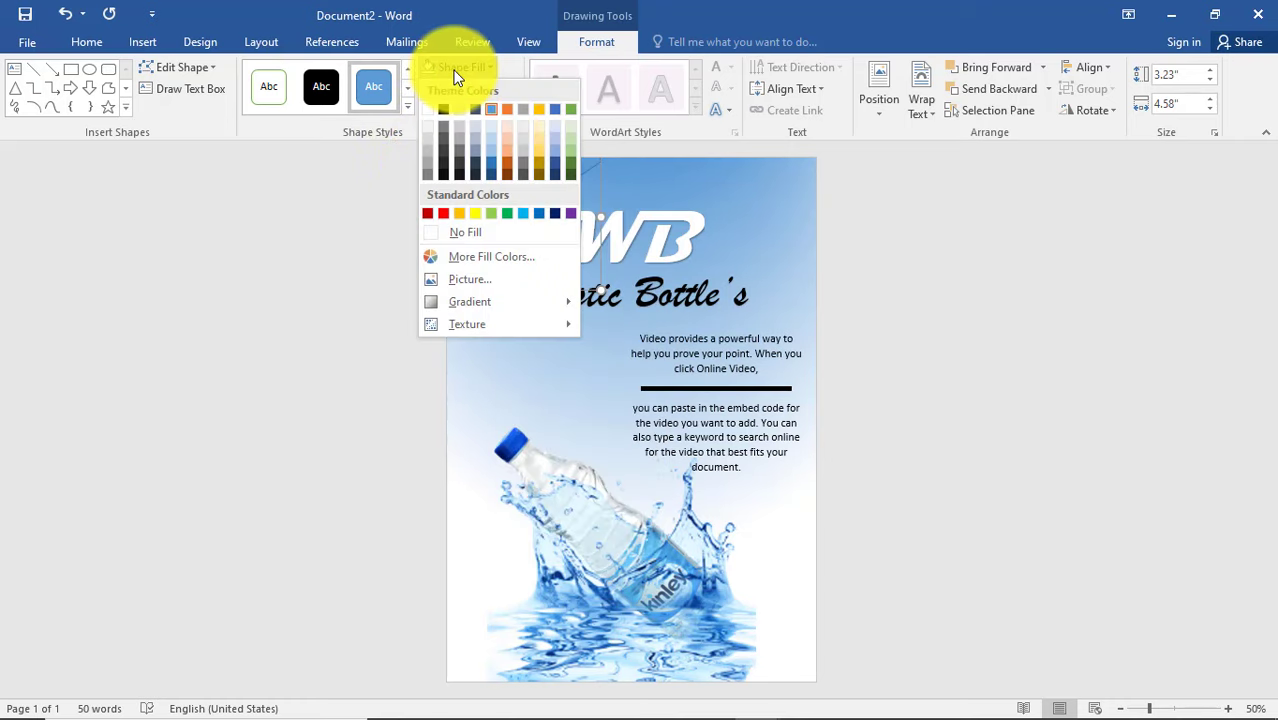
pyautogui.click(524, 213)
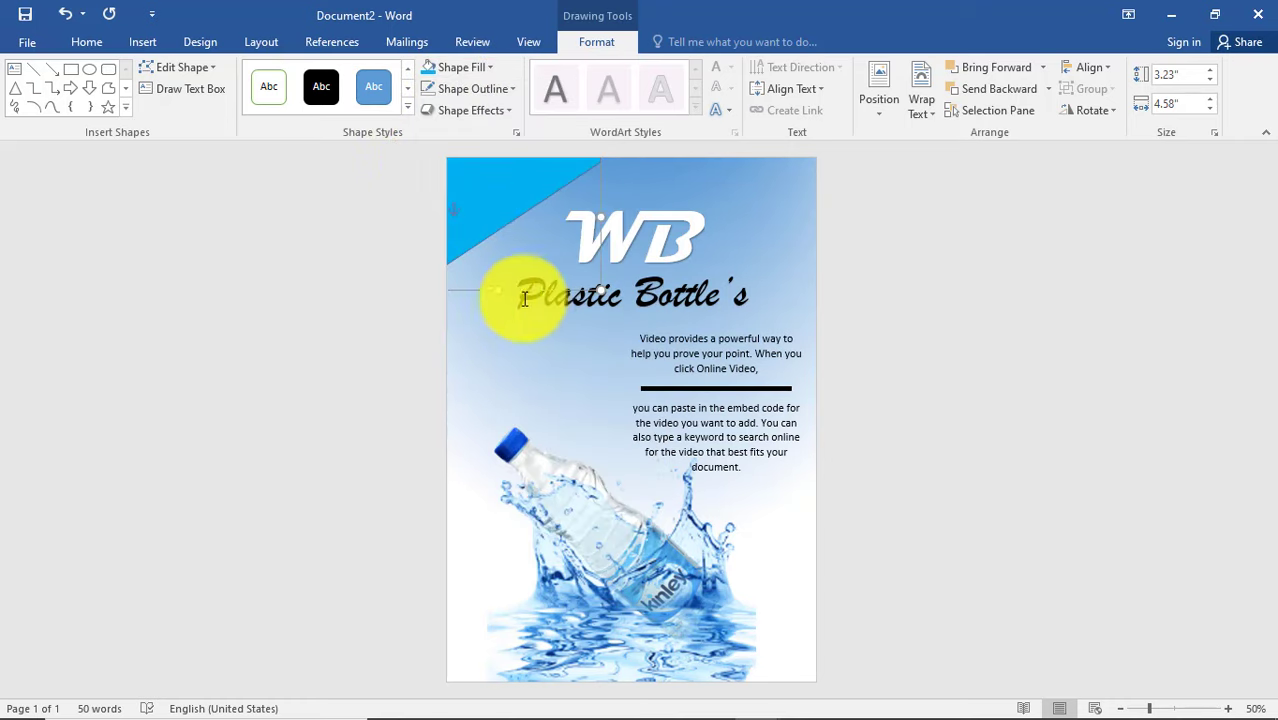
pyautogui.moveTo(497, 291); pyautogui.dragTo(502, 332)
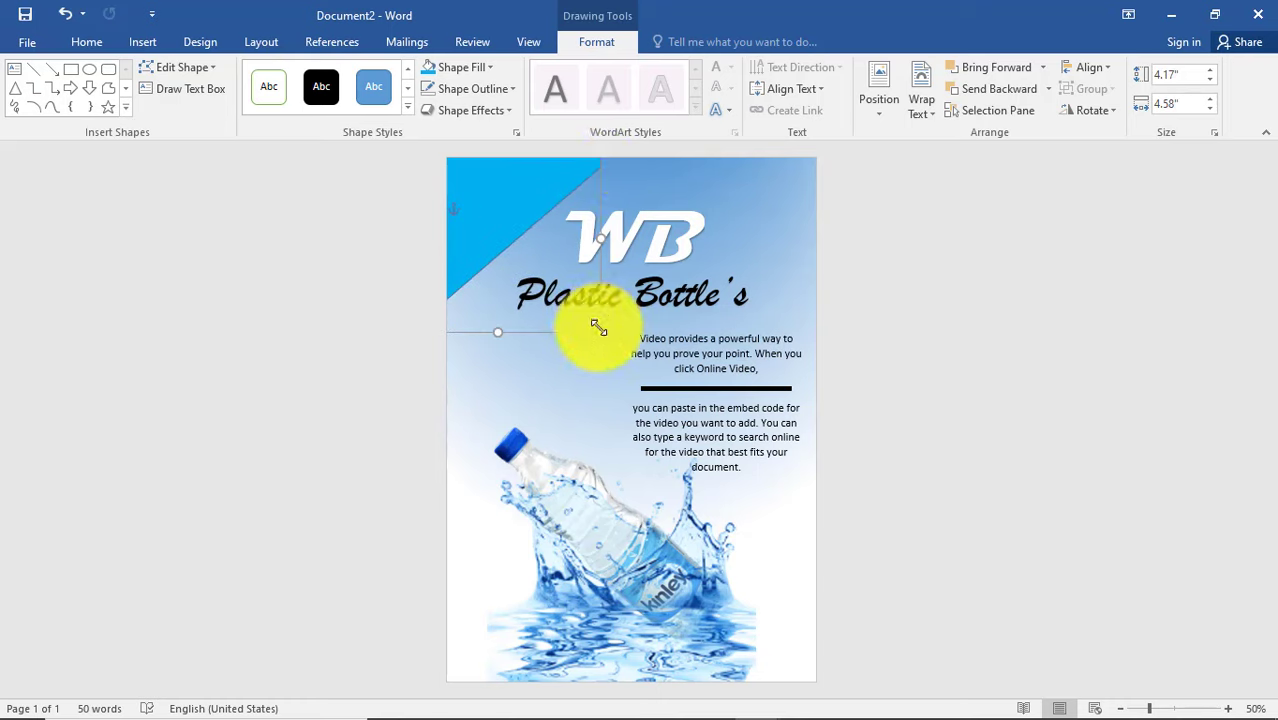
pyautogui.moveTo(633, 316); pyautogui.dragTo(658, 278)
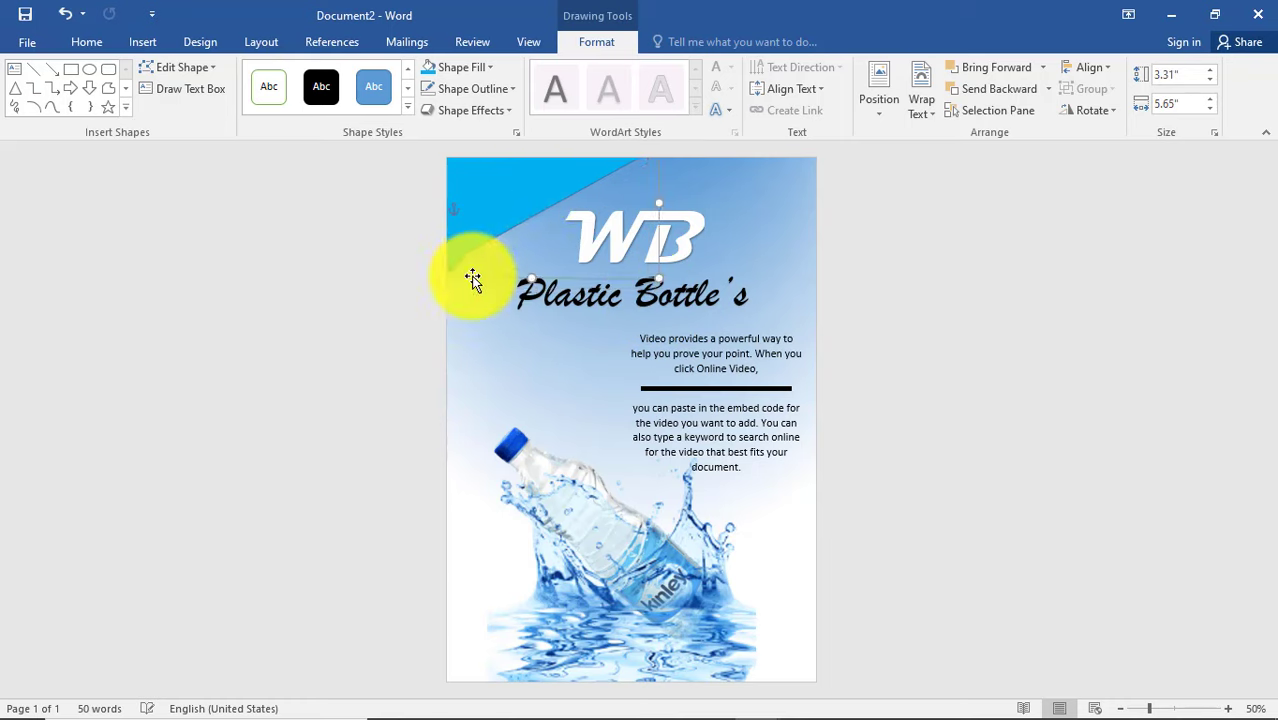
pyautogui.moveTo(530, 277)
pyautogui.mouseDown()
pyautogui.moveTo(498, 310)
pyautogui.moveTo(420, 238)
pyautogui.mouseUp()
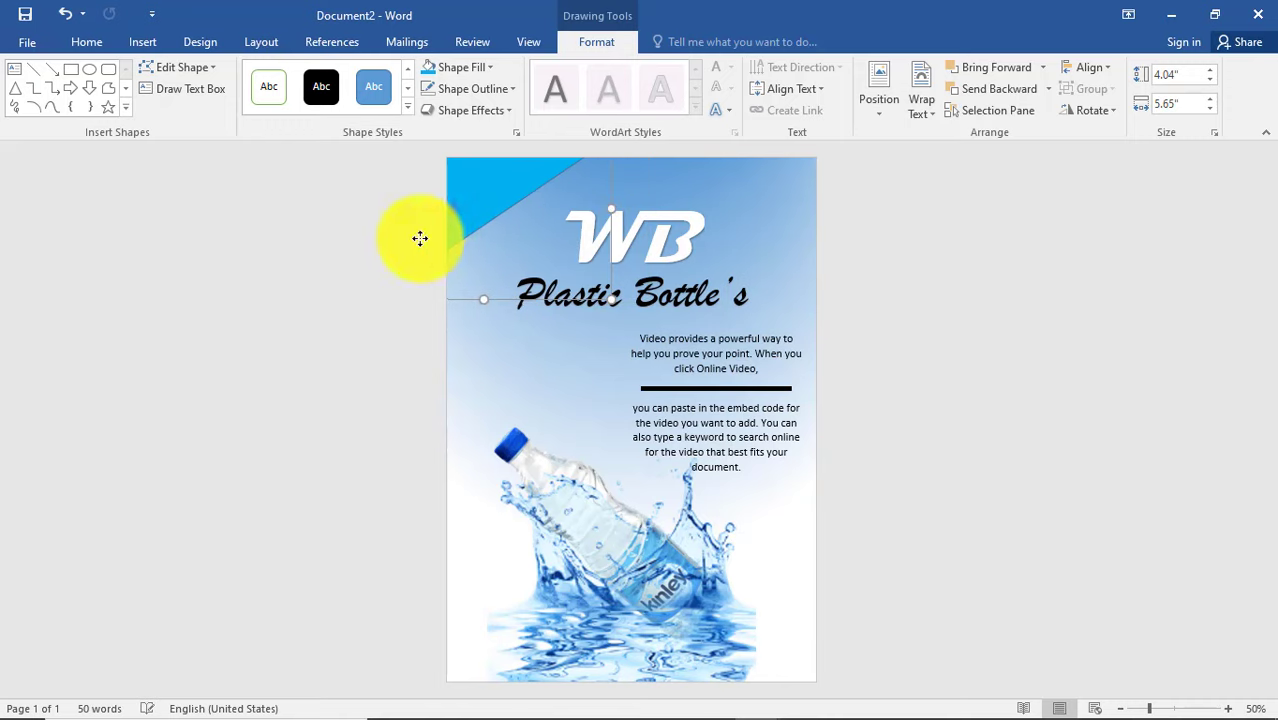
# Add an extra point on the triangle's edge in Edit Points and pull it up
pyautogui.rightClick(535, 188)
pyautogui.click(615, 318)
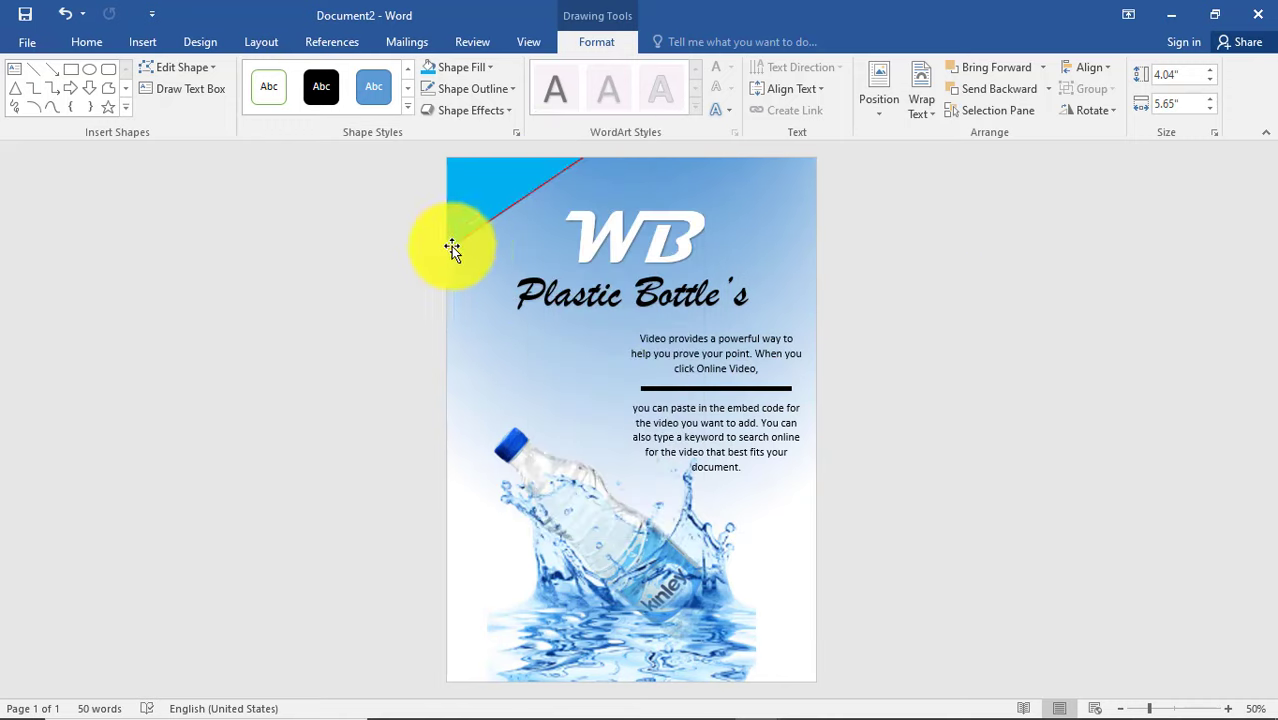
pyautogui.rightClick(481, 223)
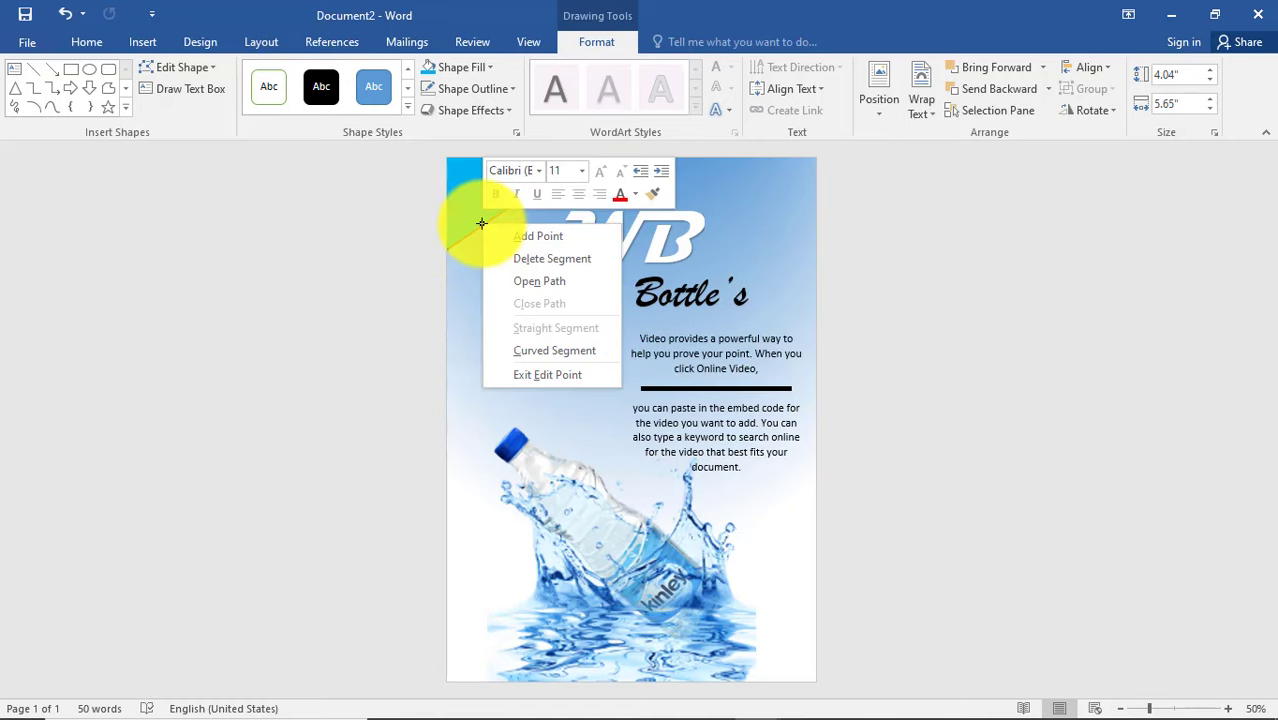
pyautogui.click(518, 240)
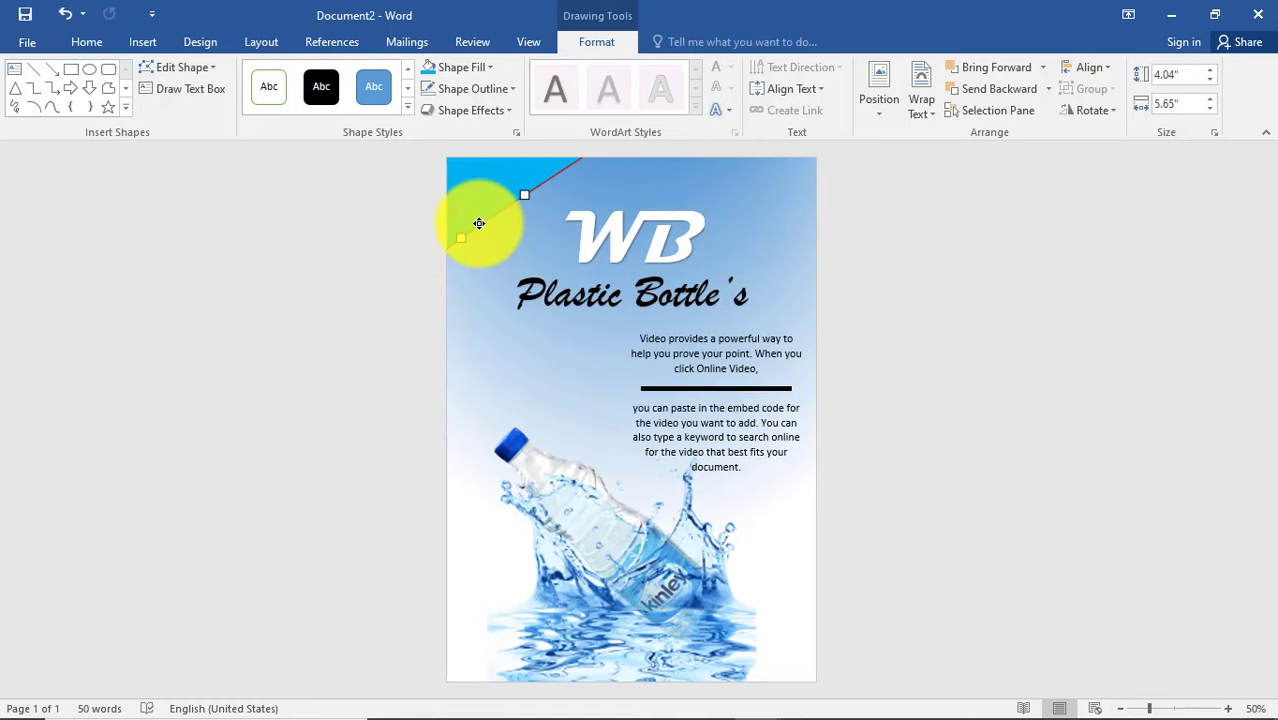
pyautogui.moveTo(479, 223)
pyautogui.mouseDown()
pyautogui.moveTo(490, 176)
pyautogui.moveTo(505, 195)
pyautogui.mouseUp()
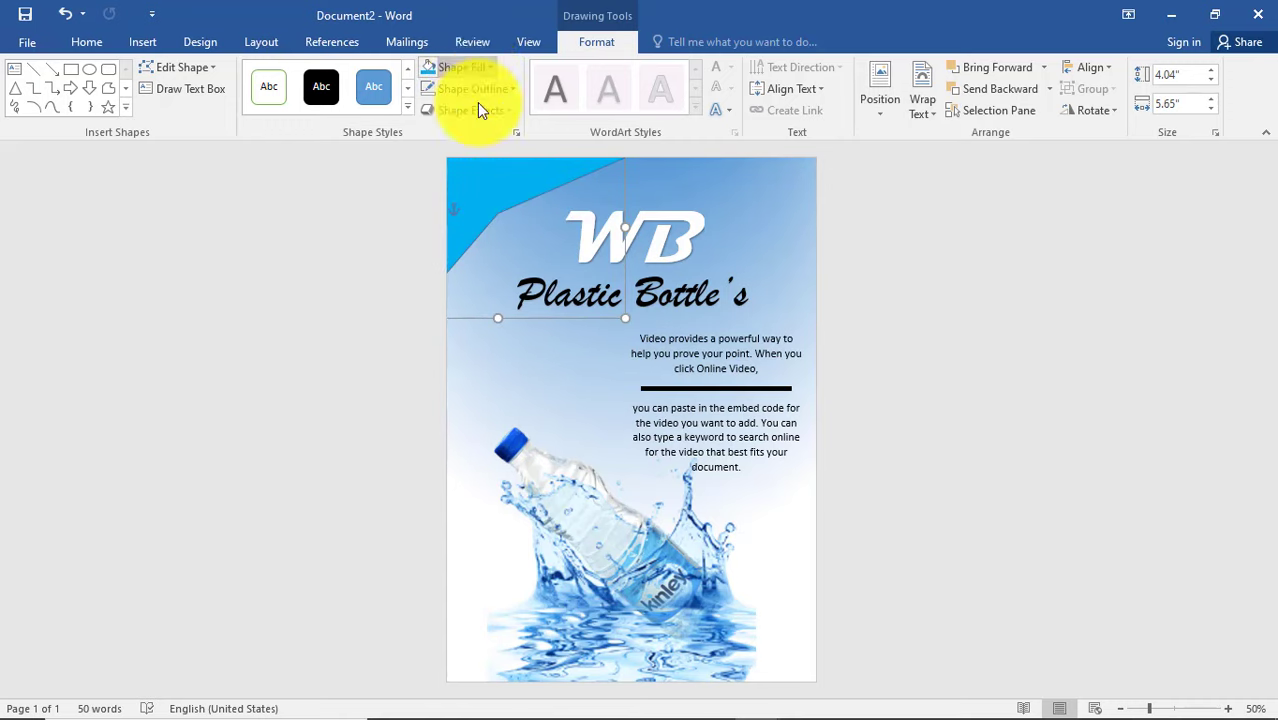
# Fill the corner shape navy and enlarge it to about 4.04" × 5.65"
pyautogui.click(481, 70)
pyautogui.click(650, 231)
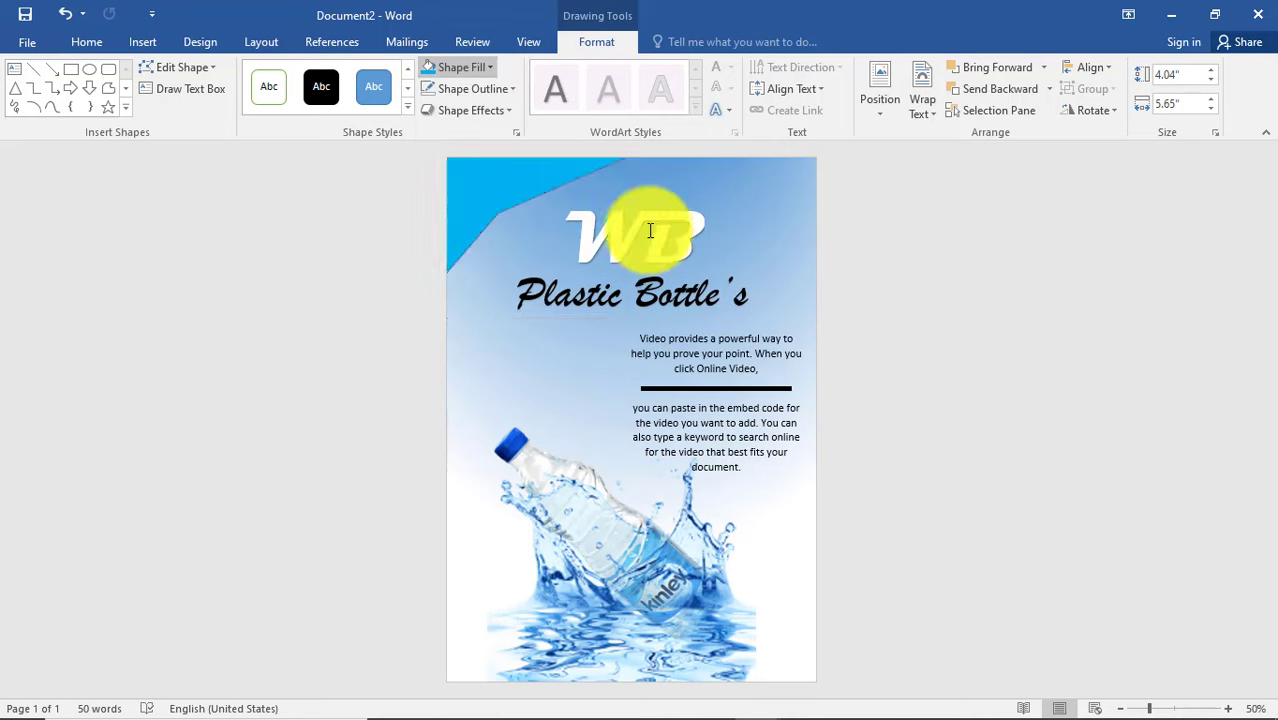
pyautogui.click(898, 243)
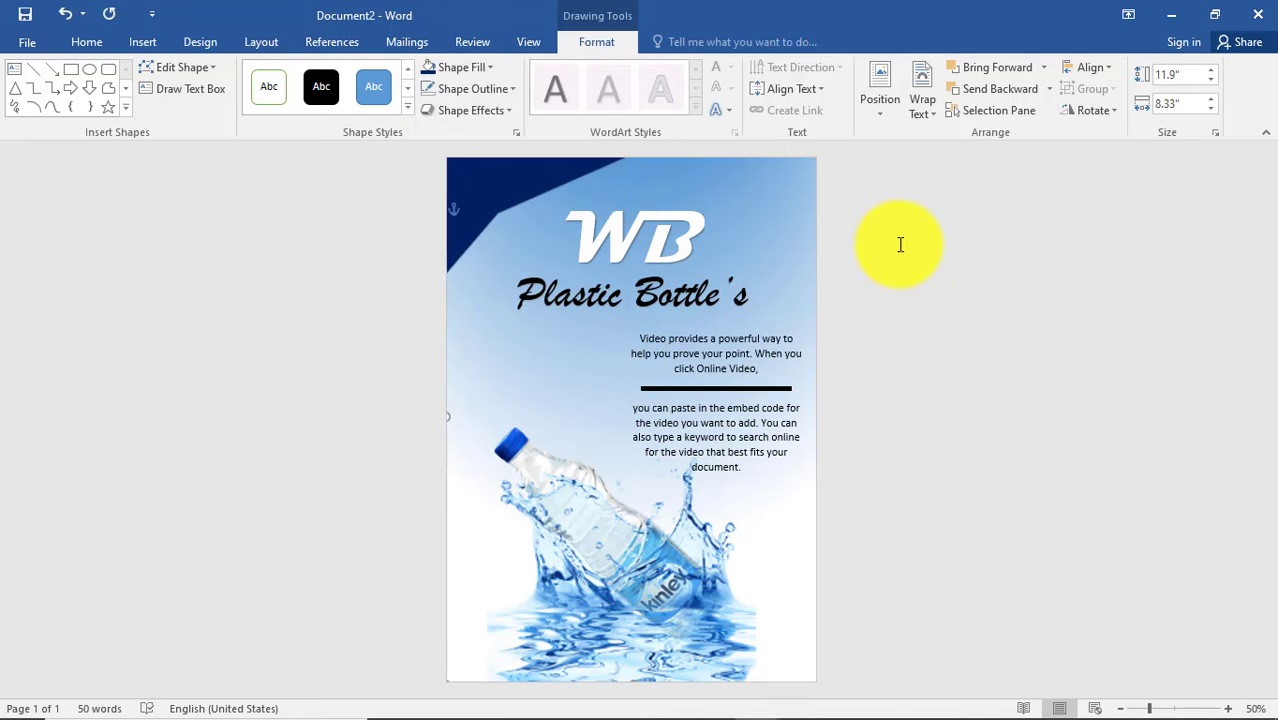
pyautogui.click(535, 186)
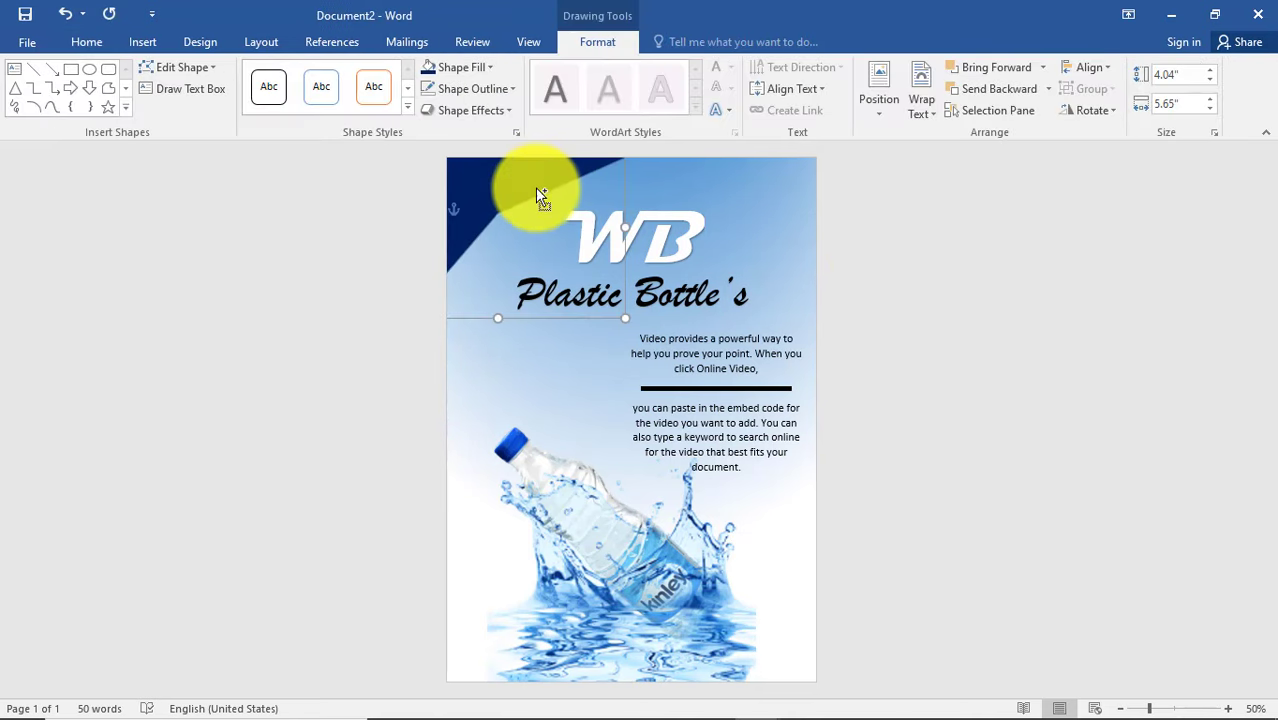
pyautogui.moveTo(535, 186)
pyautogui.mouseDown()
pyautogui.moveTo(552, 192)
pyautogui.moveTo(566, 174)
pyautogui.mouseUp()
pyautogui.click(884, 277)
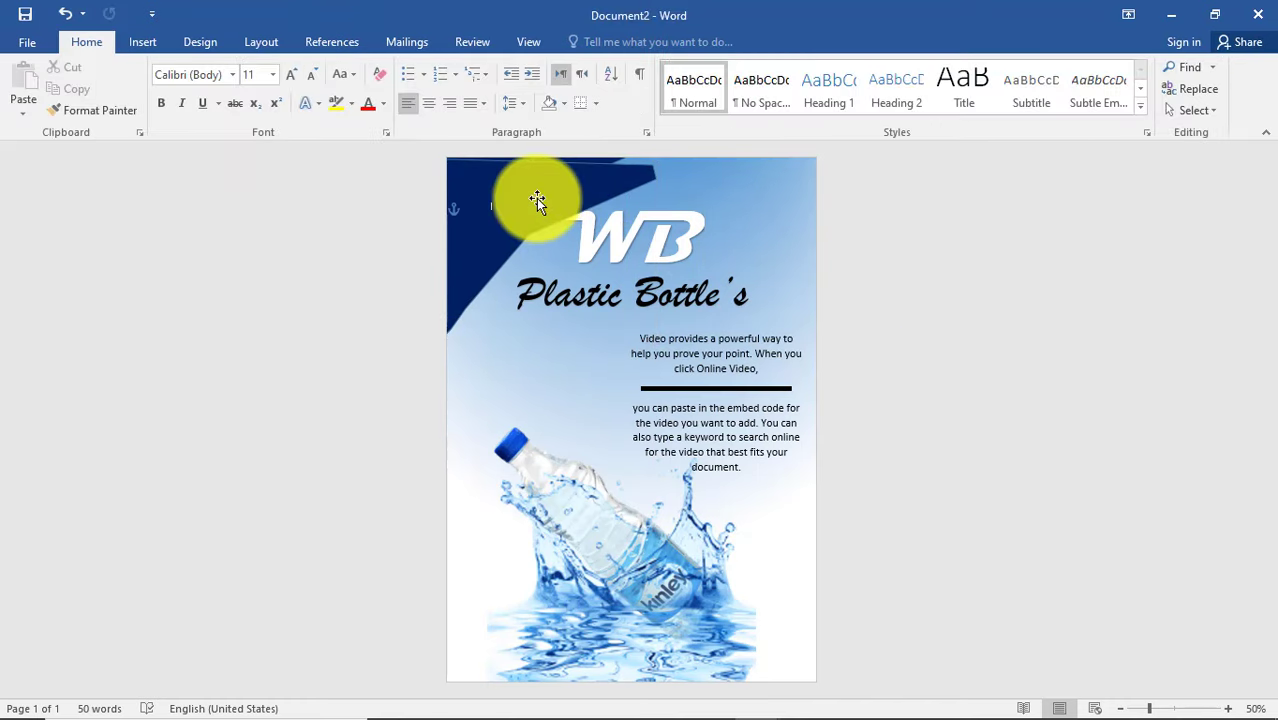
pyautogui.click(537, 200)
# Move the navy shape over the logo area and send it backward behind the logo and text
pyautogui.rightClick(537, 200)
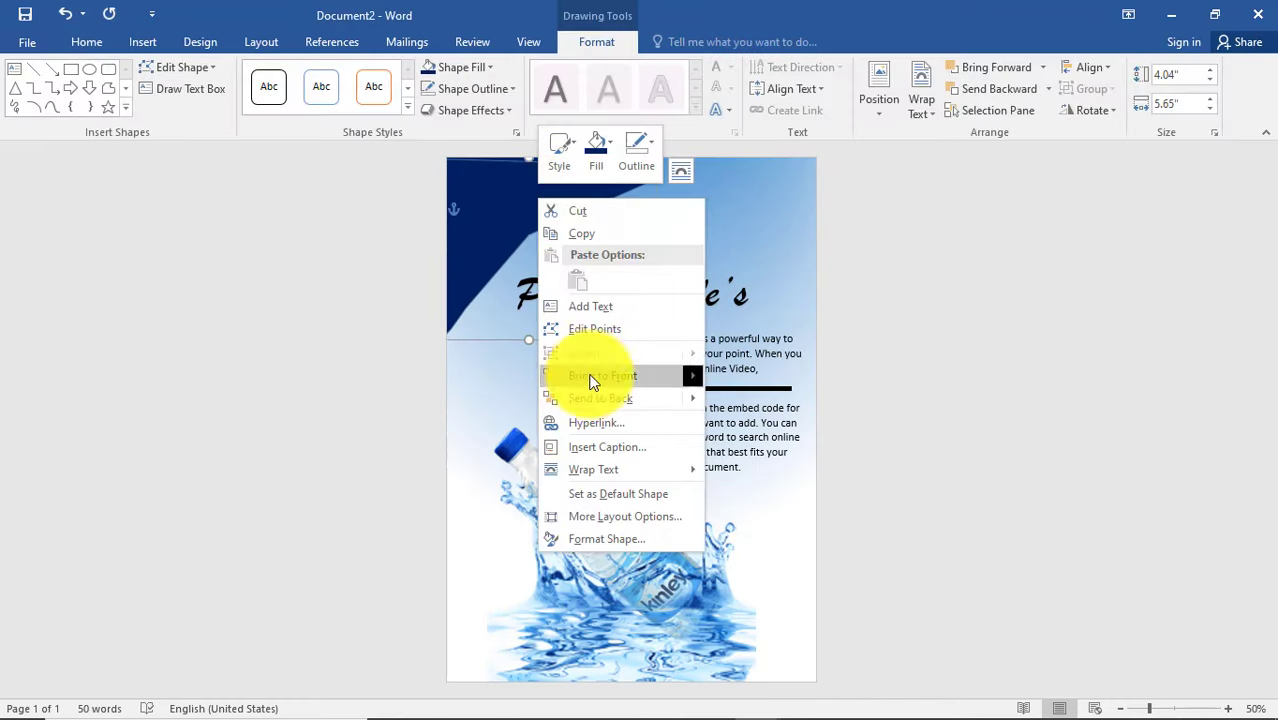
pyautogui.click(509, 203)
pyautogui.moveTo(509, 203); pyautogui.dragTo(577, 172)
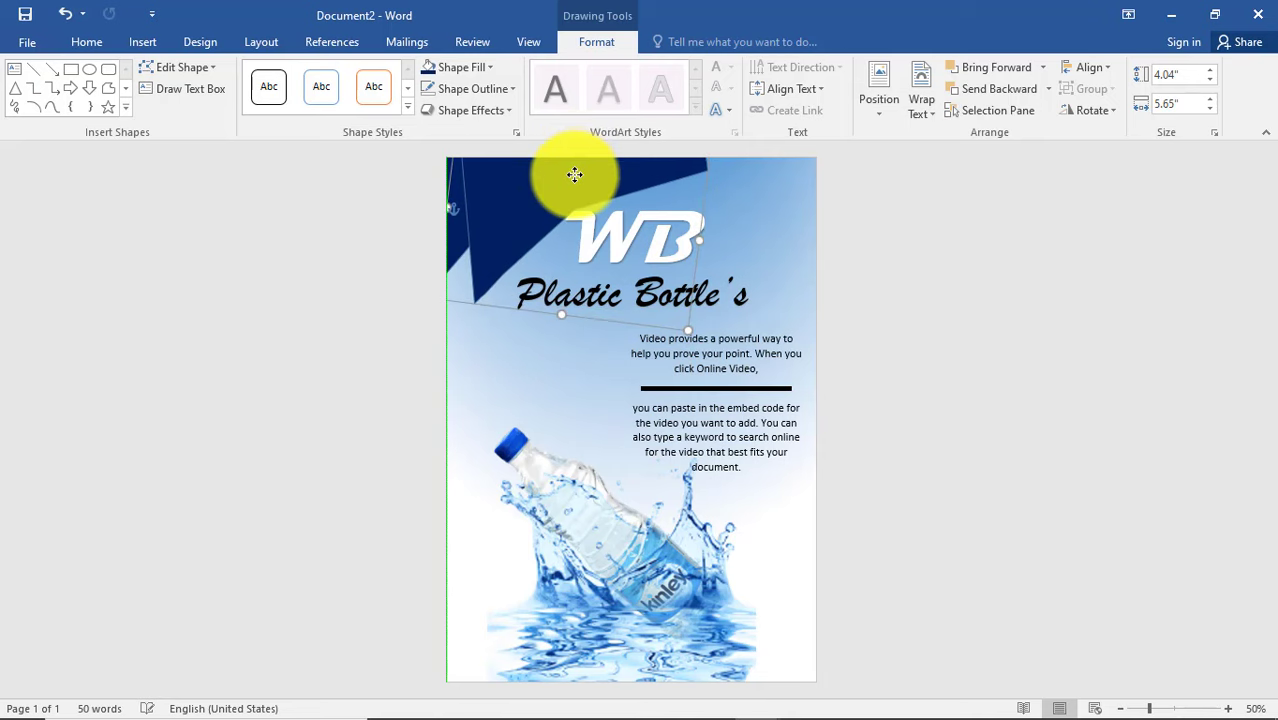
pyautogui.rightClick(575, 175)
pyautogui.moveTo(653, 375)
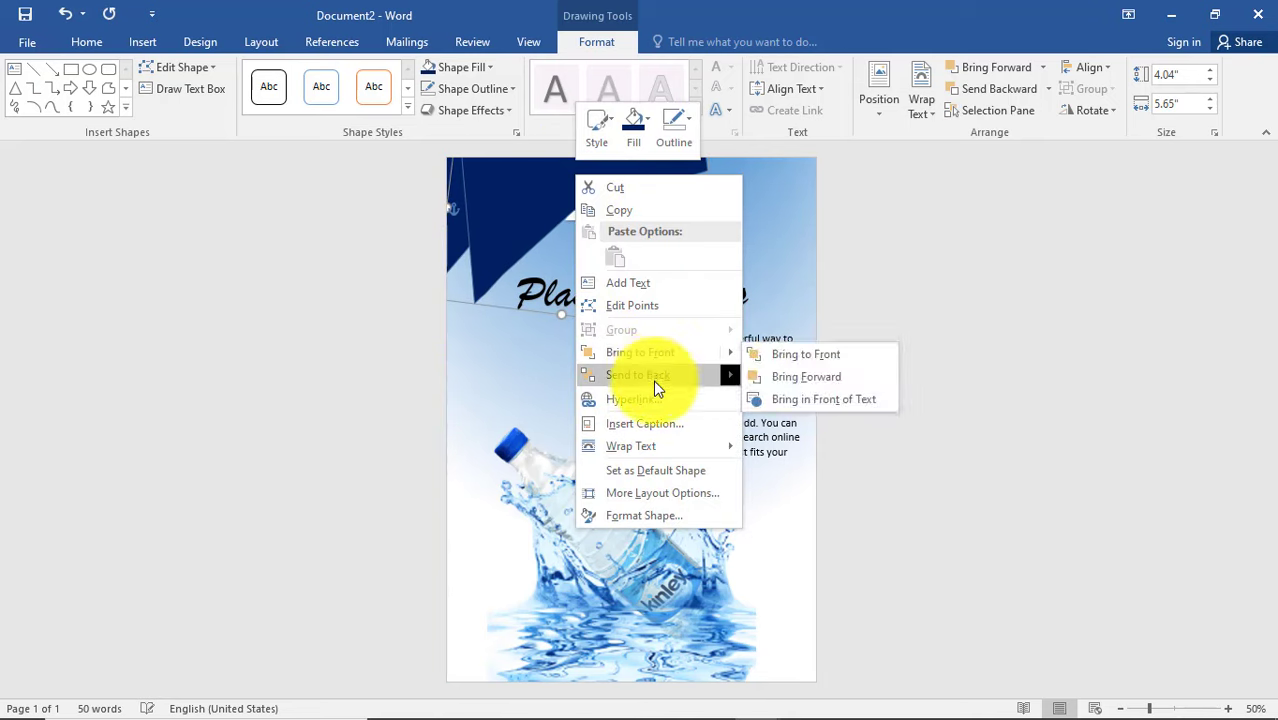
pyautogui.click(781, 401)
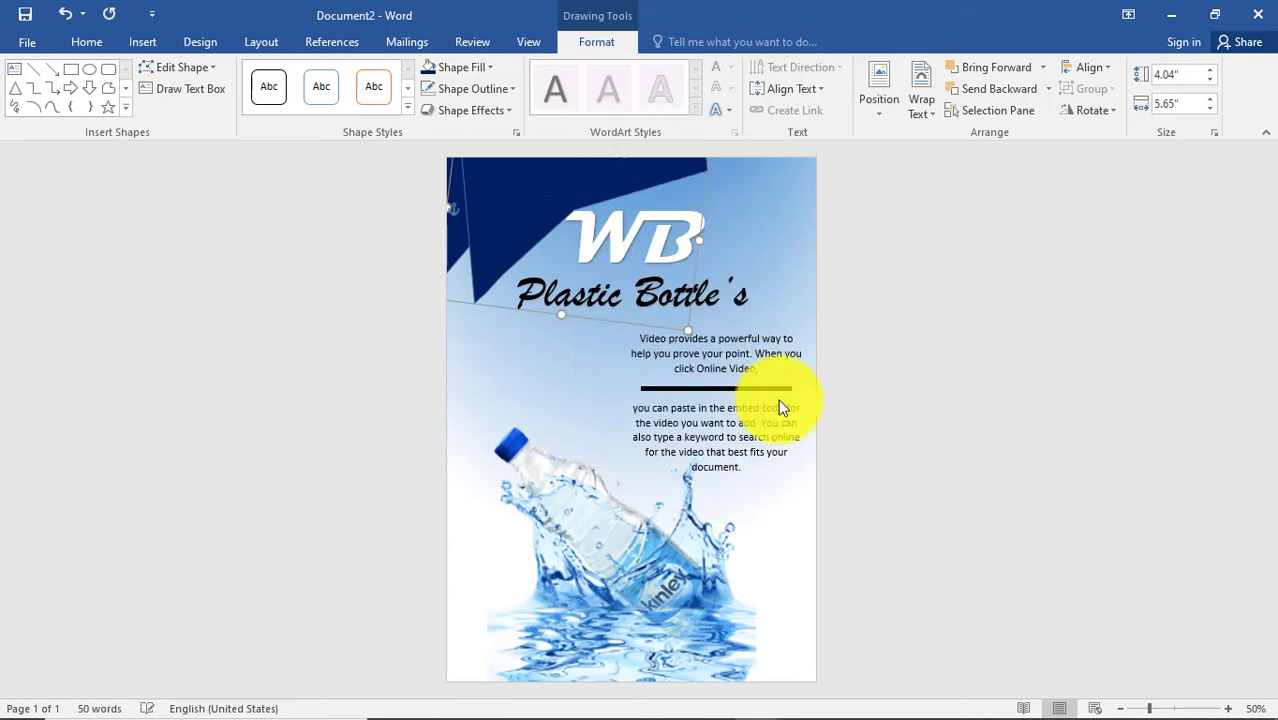
# Stretch the top shape taller, rotate it clockwise, and fill it light blue
pyautogui.moveTo(450, 300)
pyautogui.mouseDown()
pyautogui.moveTo(485, 325)
pyautogui.moveTo(449, 315)
pyautogui.moveTo(516, 374)
pyautogui.mouseUp()
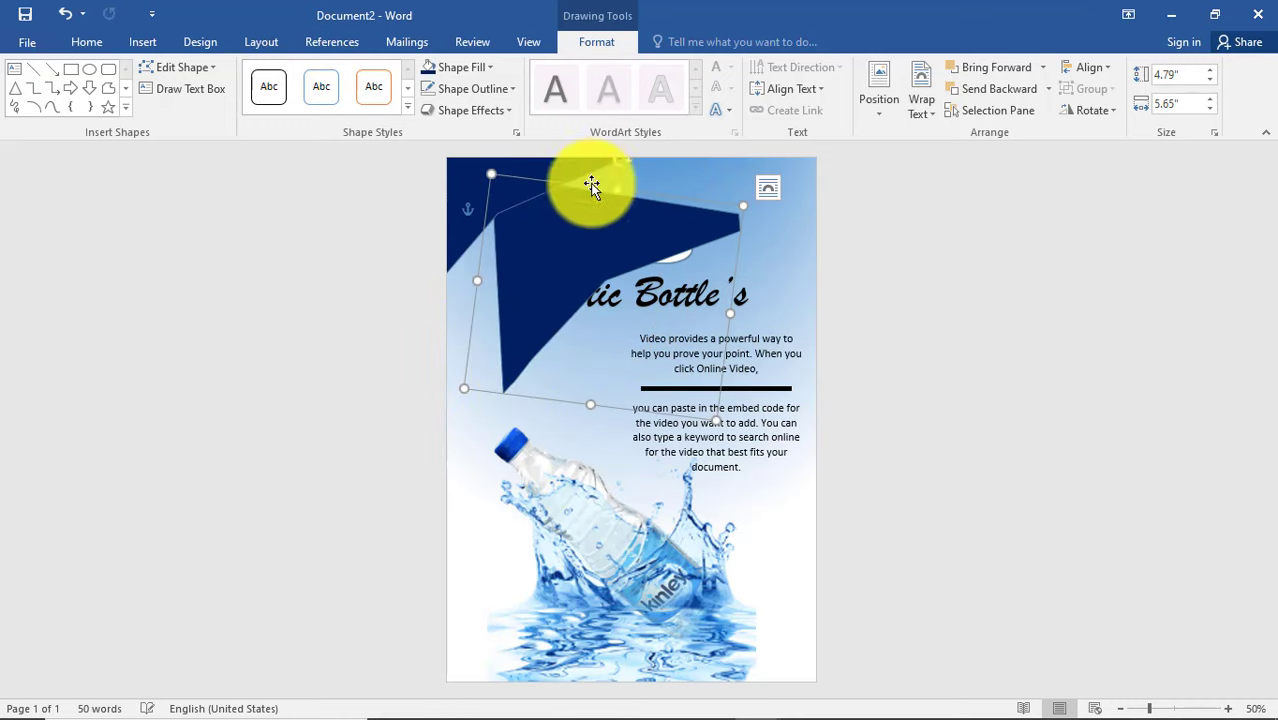
pyautogui.moveTo(621, 160)
pyautogui.mouseDown()
pyautogui.moveTo(658, 175)
pyautogui.moveTo(606, 163)
pyautogui.mouseUp()
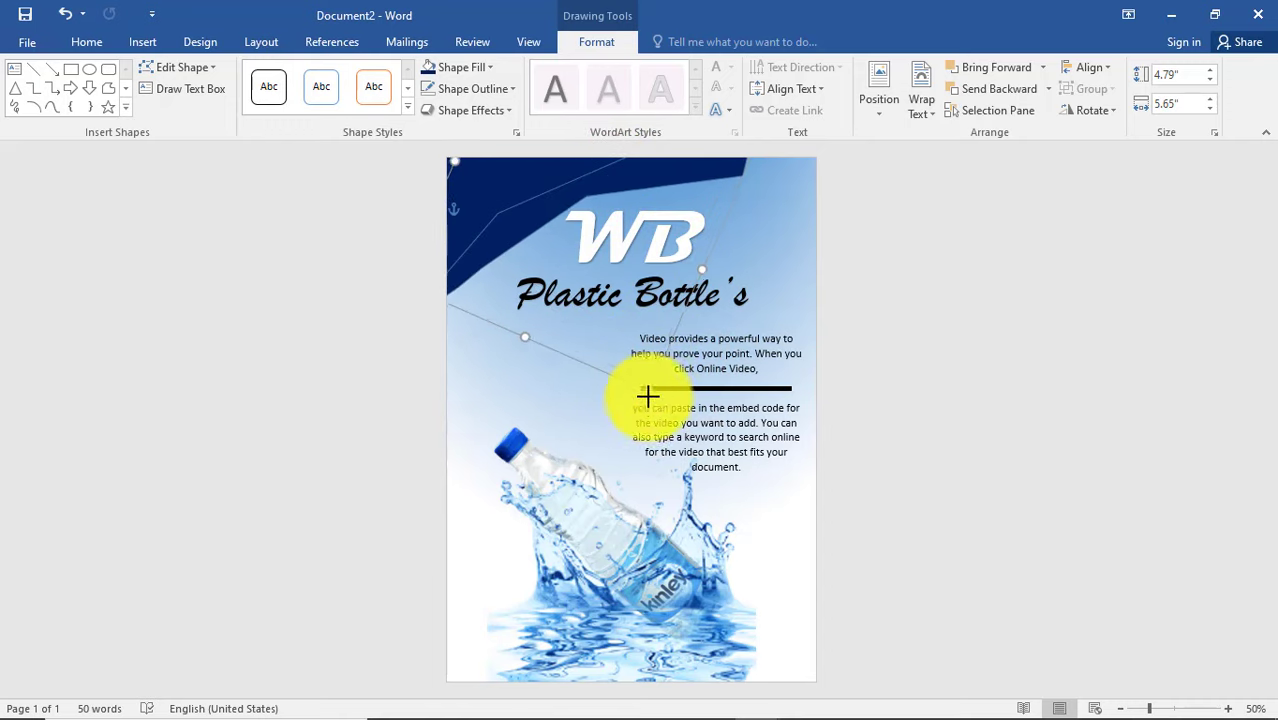
pyautogui.click(673, 177)
pyautogui.click(489, 67)
pyautogui.click(525, 212)
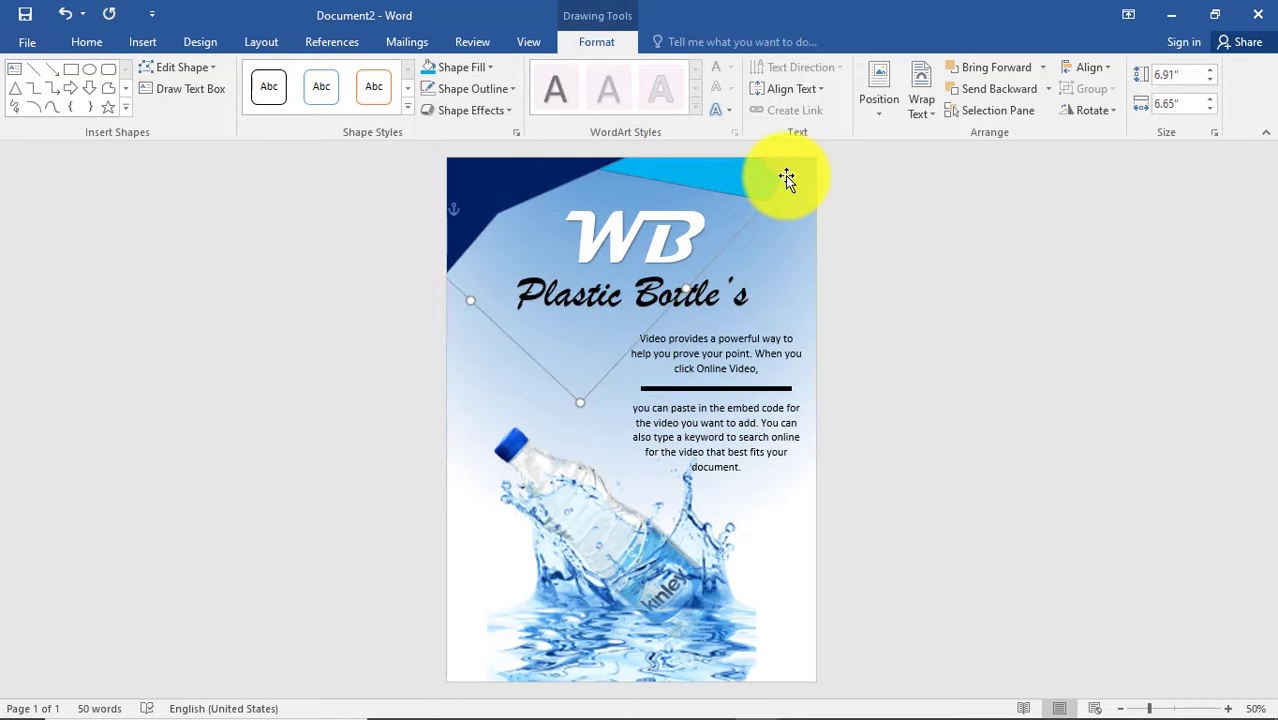
# Rotate the light-blue band further, then undo that over-rotation
pyautogui.moveTo(784, 177); pyautogui.dragTo(880, 210)
pyautogui.click(833, 308)
pyautogui.click(679, 205)
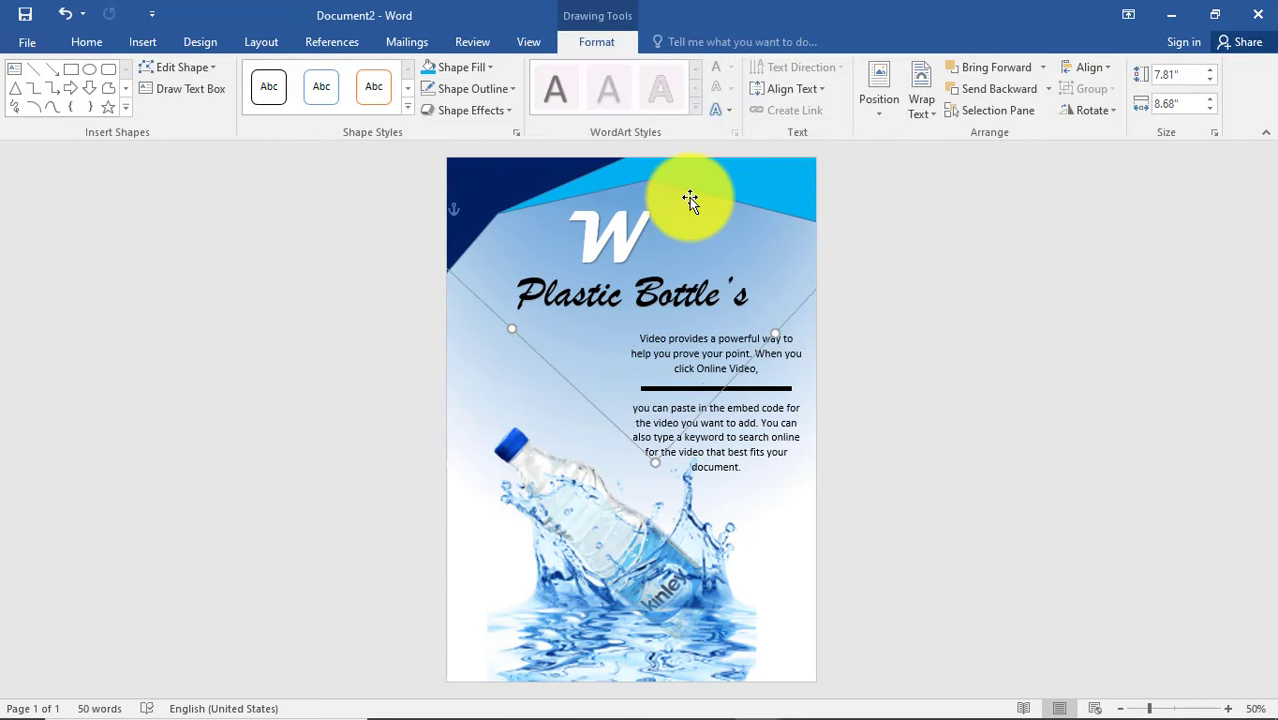
pyautogui.hotkey('ctrl', 'z')
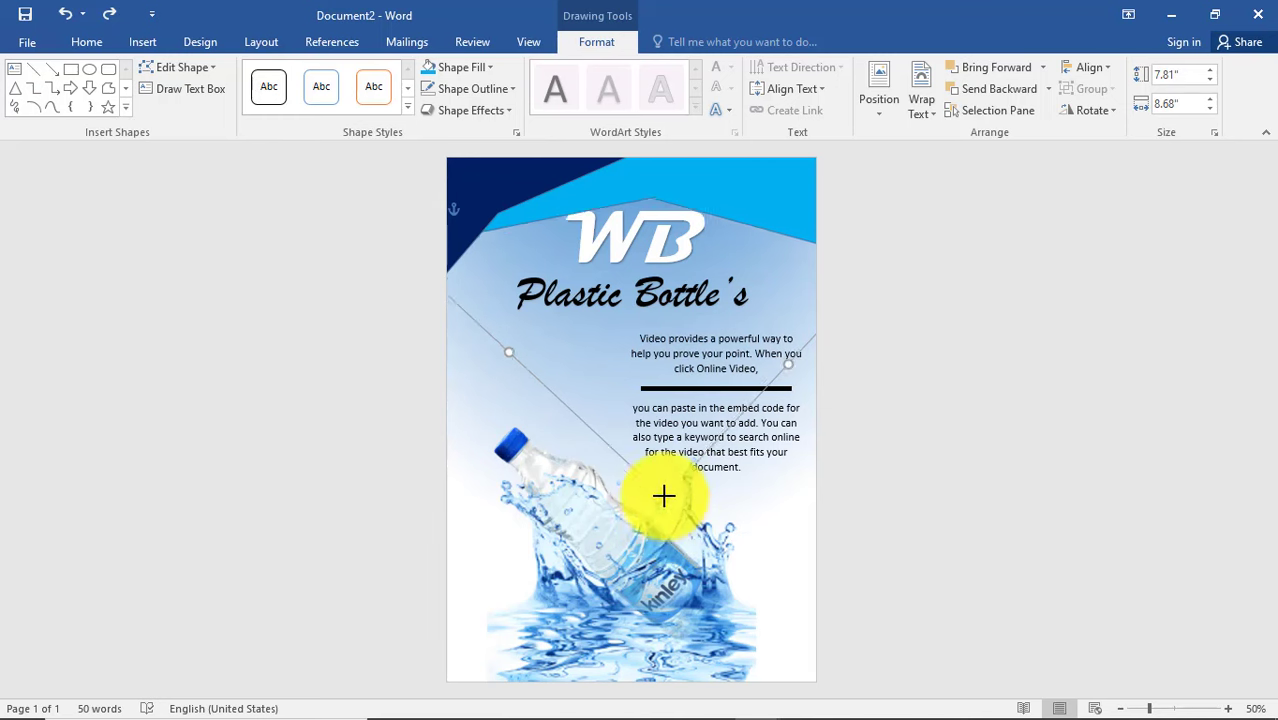
pyautogui.click(63, 14)
pyautogui.click(513, 191)
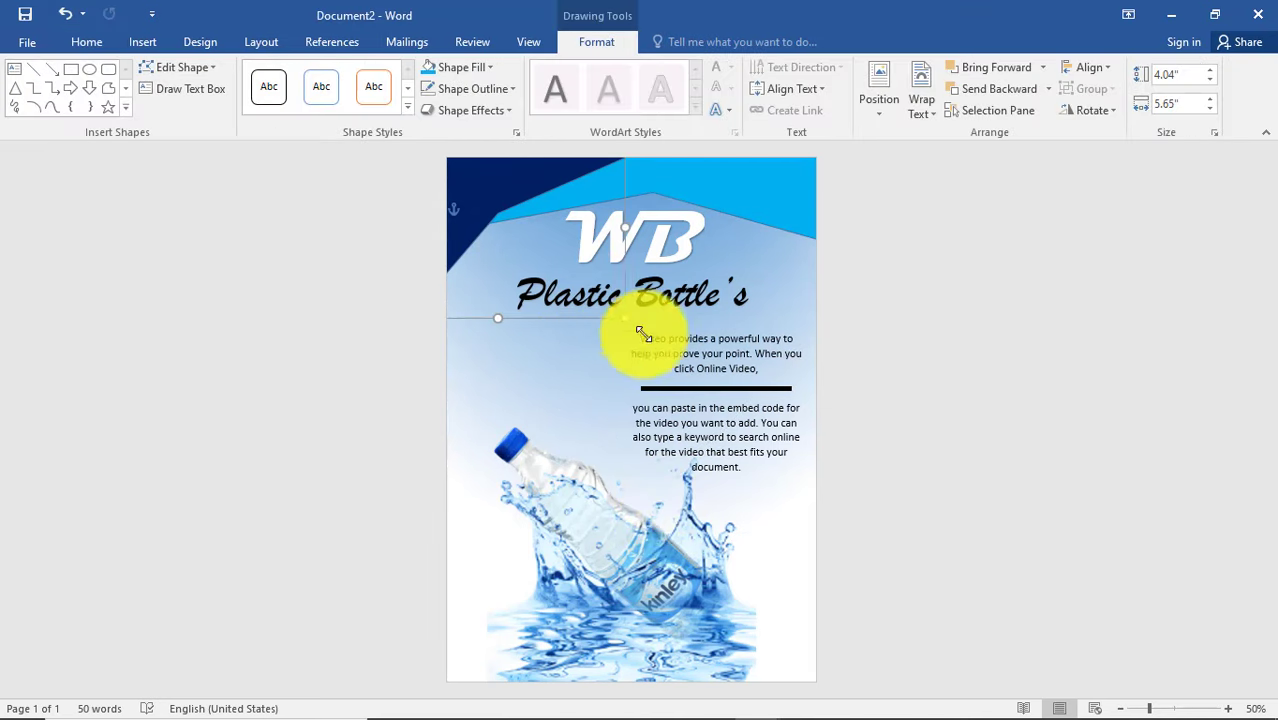
# Drag the white WB logo a little lower so it sits just above the 'Plastic Bottle's' title
pyautogui.click(978, 348)
pyautogui.click(700, 283)
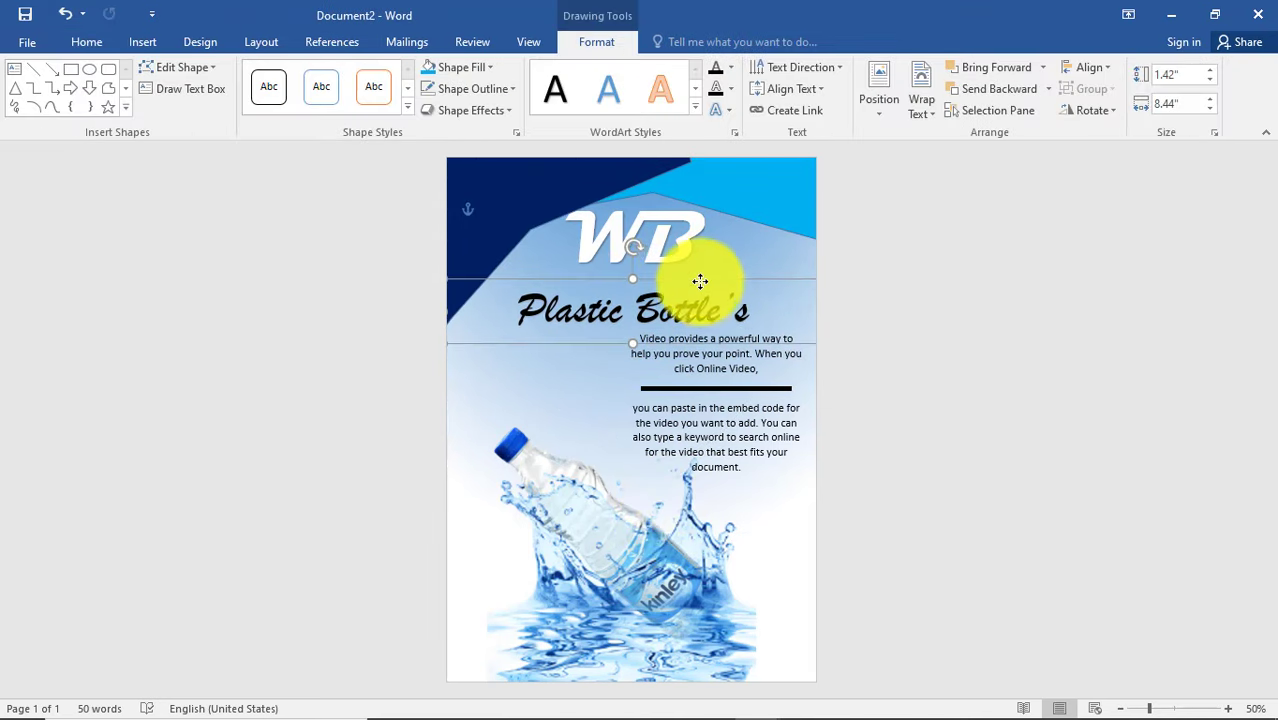
pyautogui.click(668, 215)
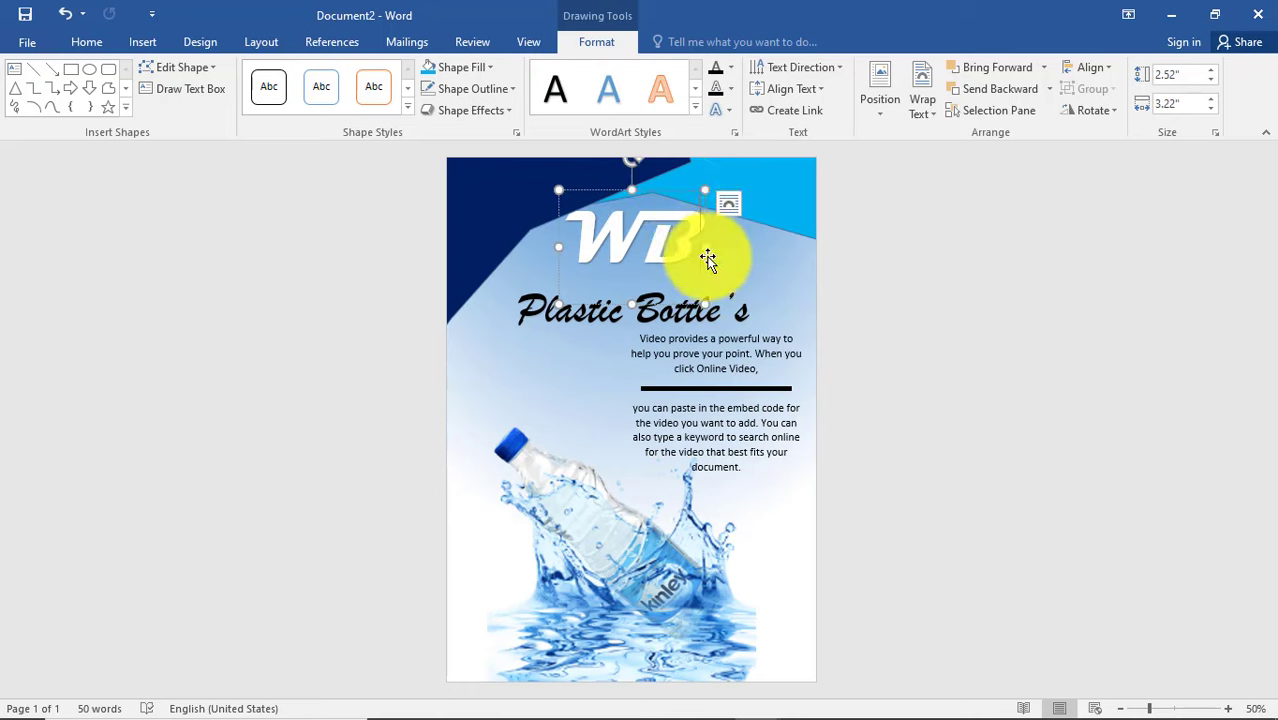
pyautogui.moveTo(685, 186); pyautogui.dragTo(685, 198)
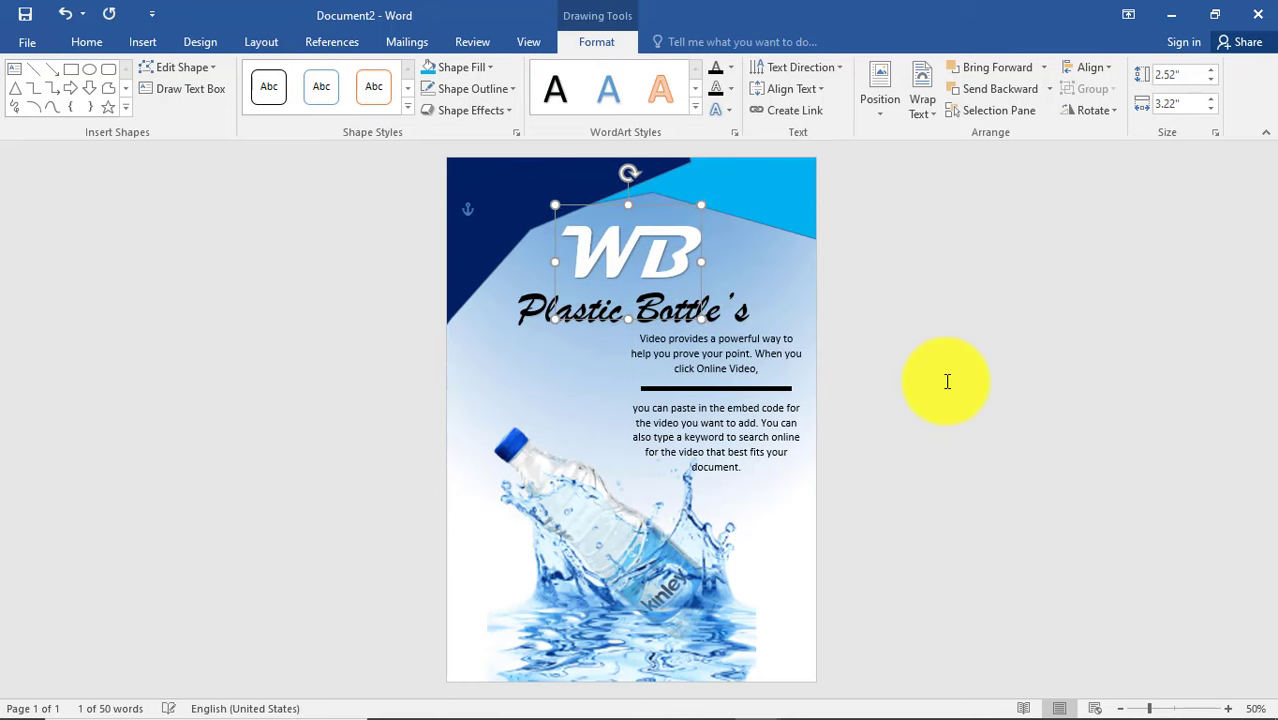
pyautogui.click(947, 381)
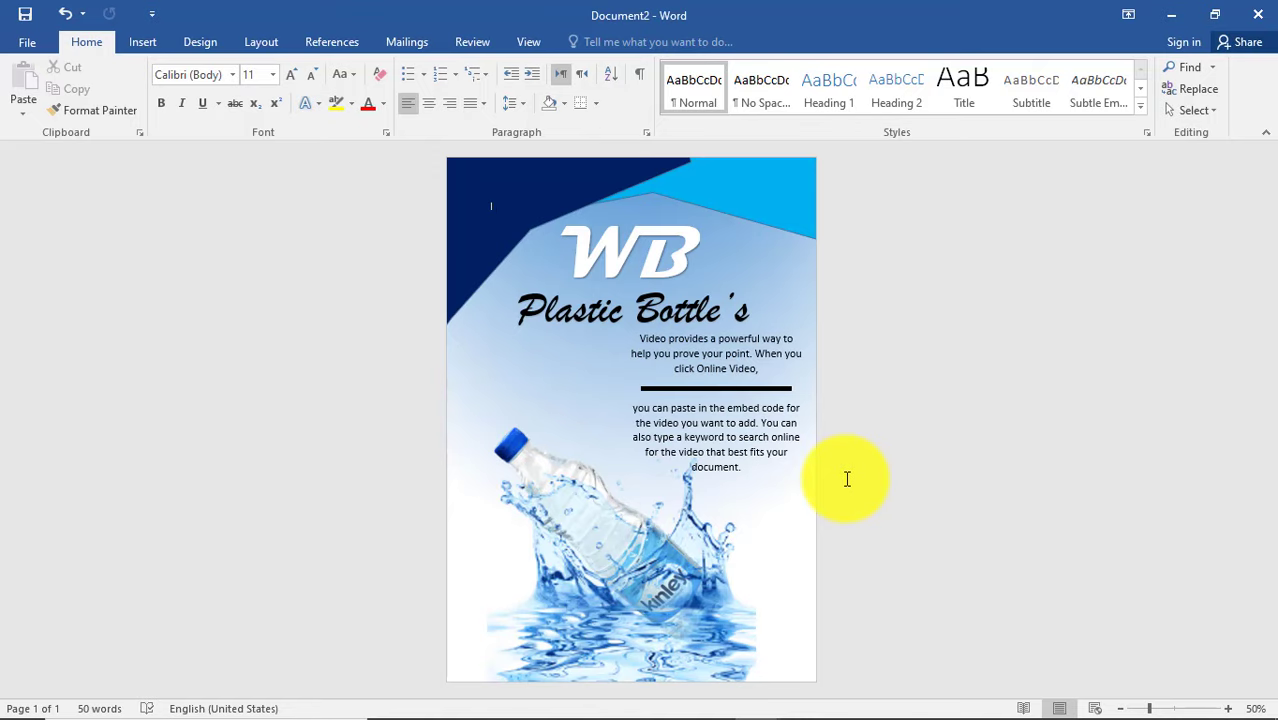
# At 100% zoom, nudge the navy corner shape up two steps to sit flush with the page top
pyautogui.moveTo(1220, 712); pyautogui.dragTo(1178, 712)
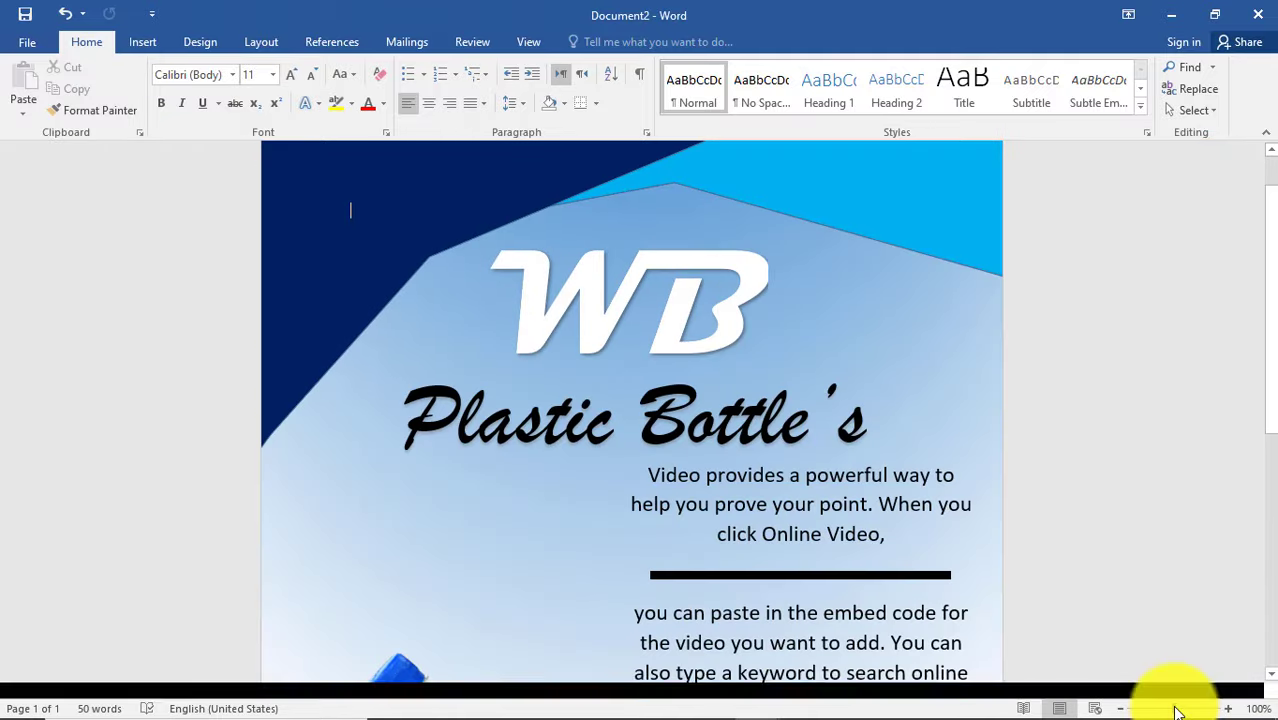
pyautogui.moveTo(1255, 371)
pyautogui.mouseDown()
pyautogui.moveTo(1250, 633)
pyautogui.moveTo(1264, 300)
pyautogui.mouseUp()
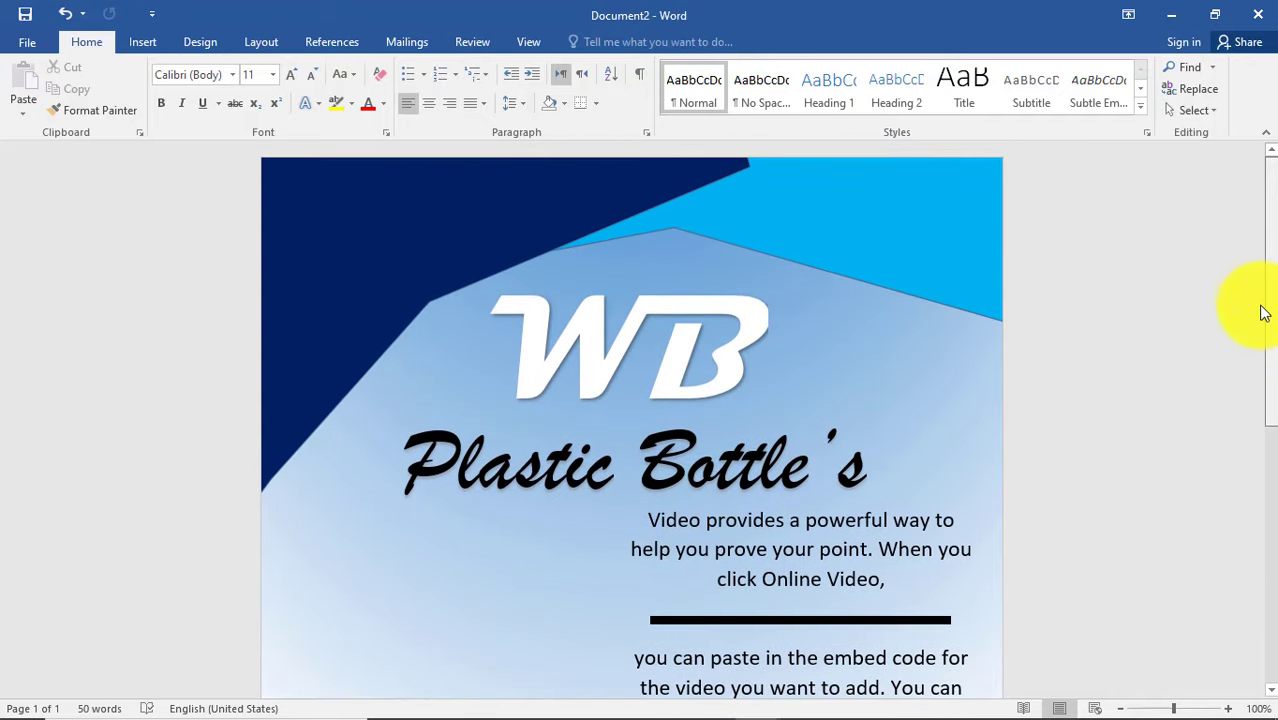
pyautogui.click(627, 192)
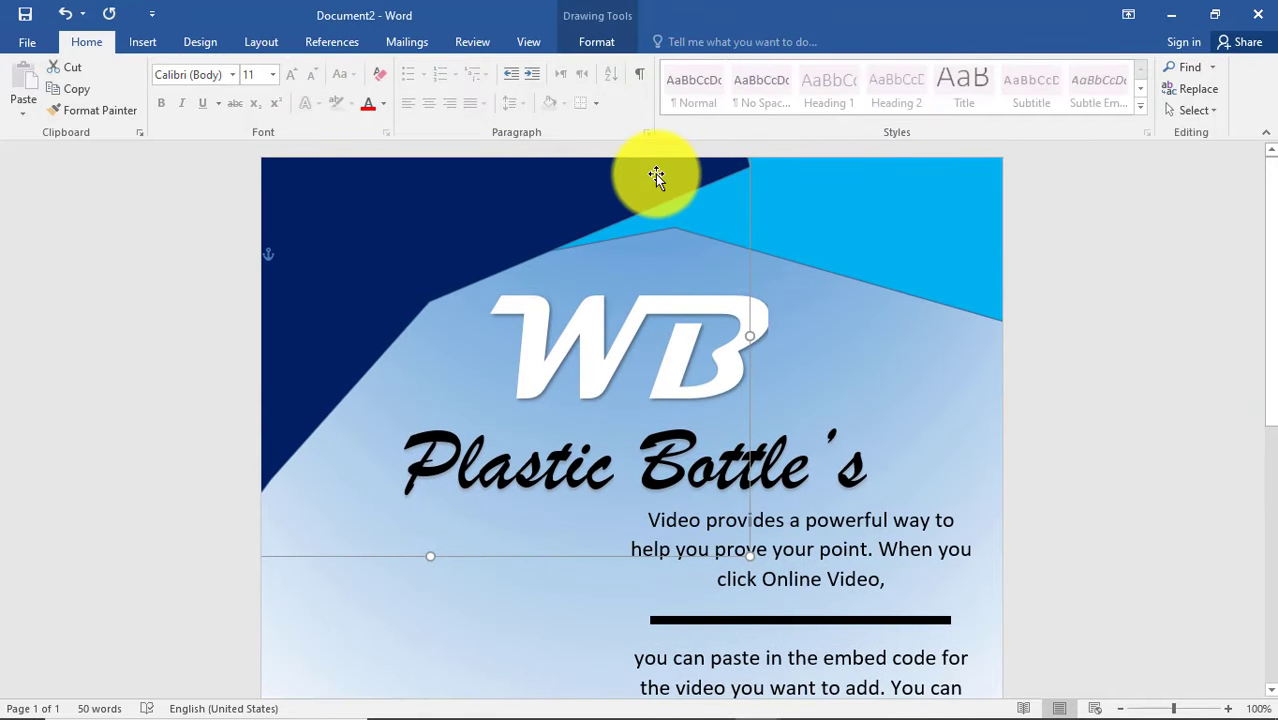
pyautogui.press('Up')
pyautogui.press('Up')
pyautogui.press('Up')
pyautogui.press('Up')
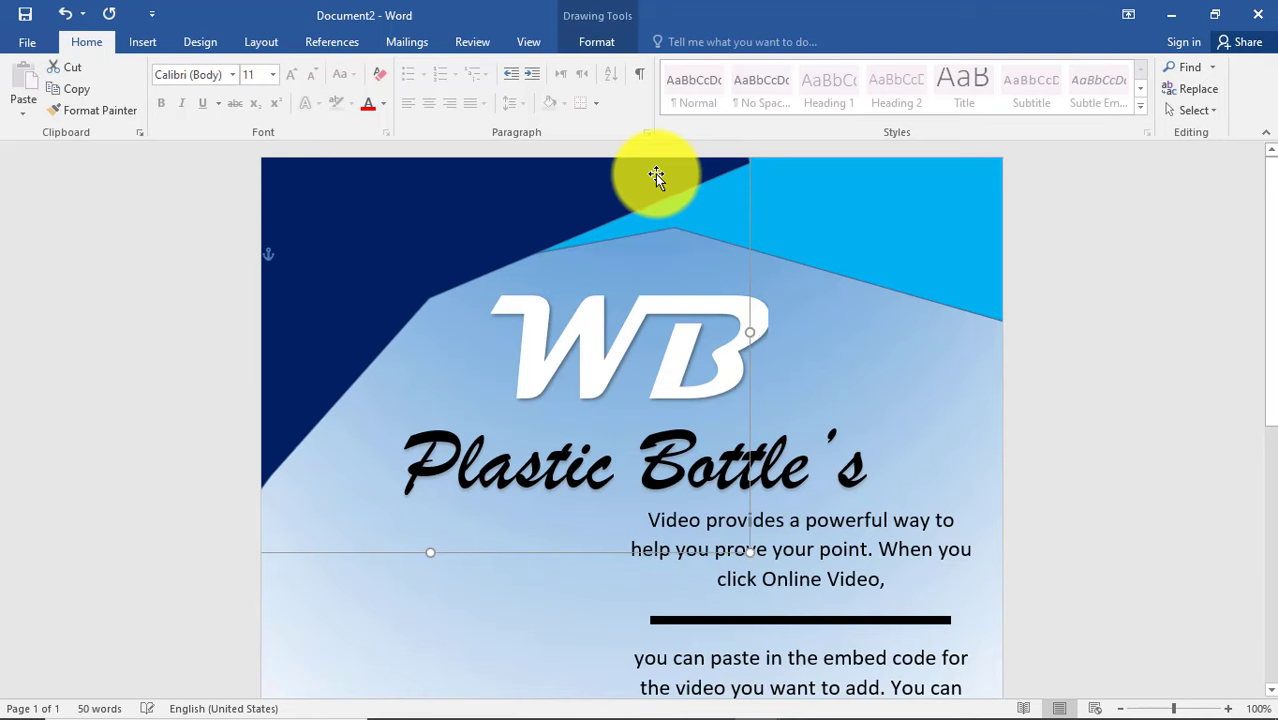
pyautogui.press('Up')
pyautogui.press('Up')
pyautogui.press('Up')
pyautogui.press('Up')
pyautogui.click(1129, 385)
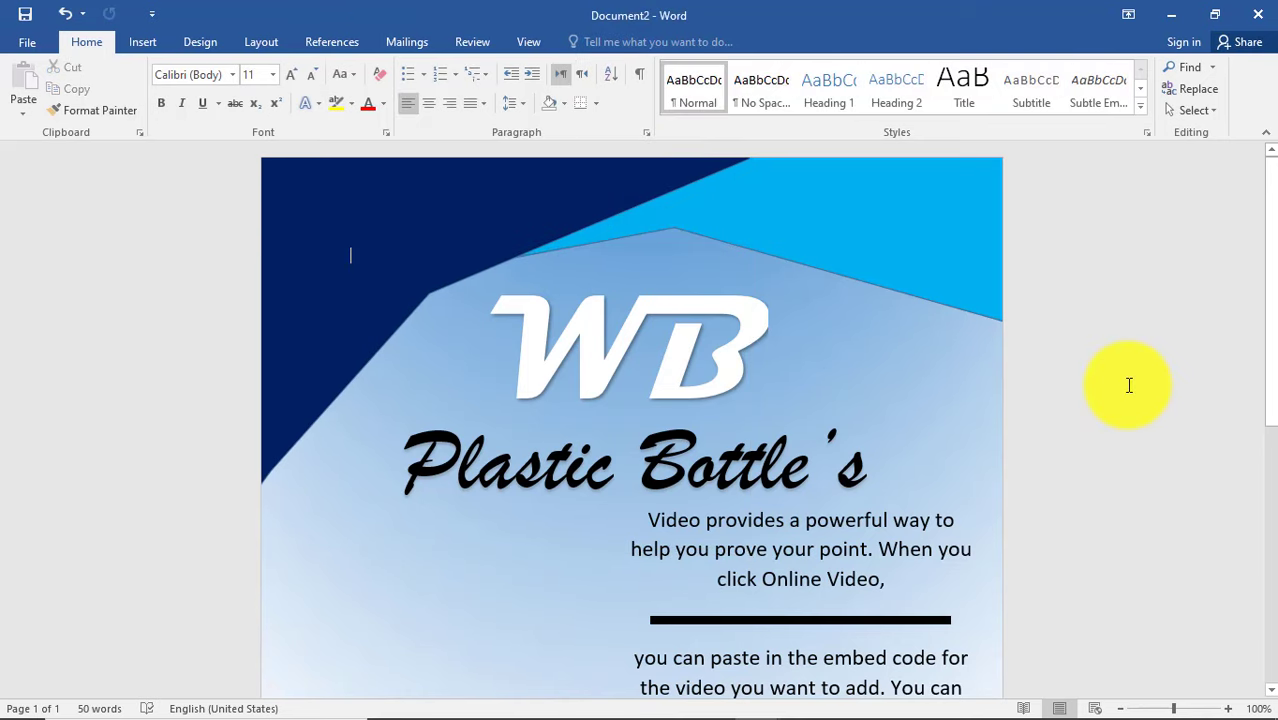